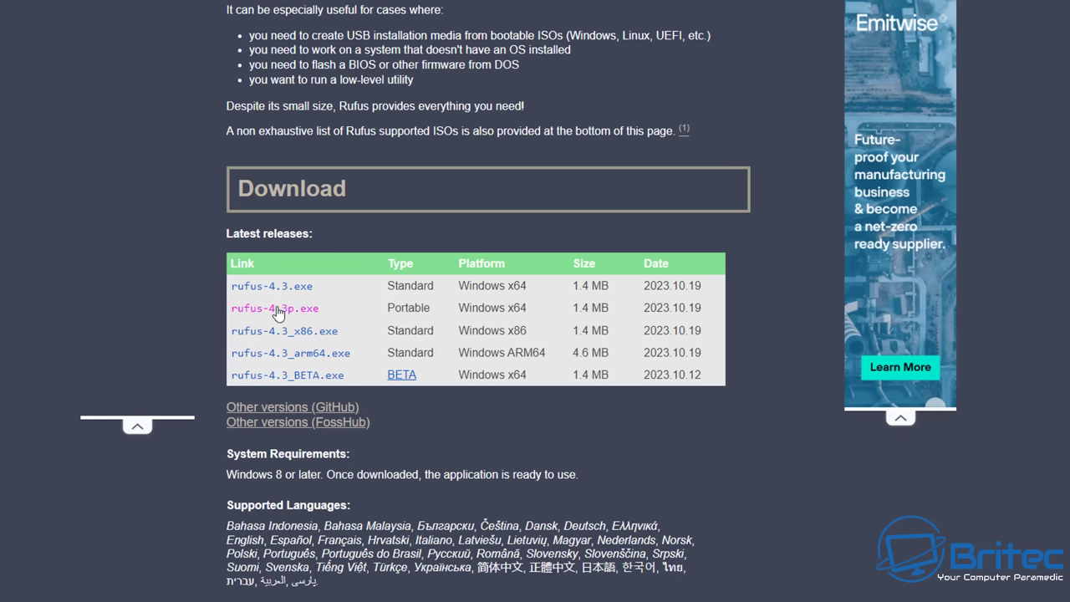
Download Rufus 4.3 and load Win11_23H2_EnglishInternational_x64 (1).iso from Downloads as the boot image
click(285, 289)
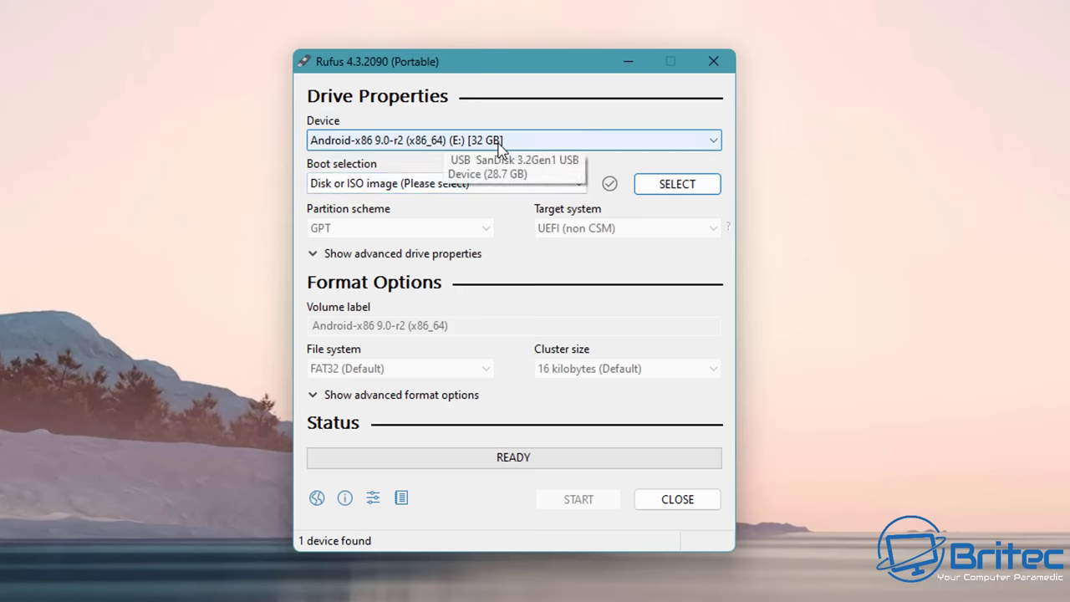
click(658, 189)
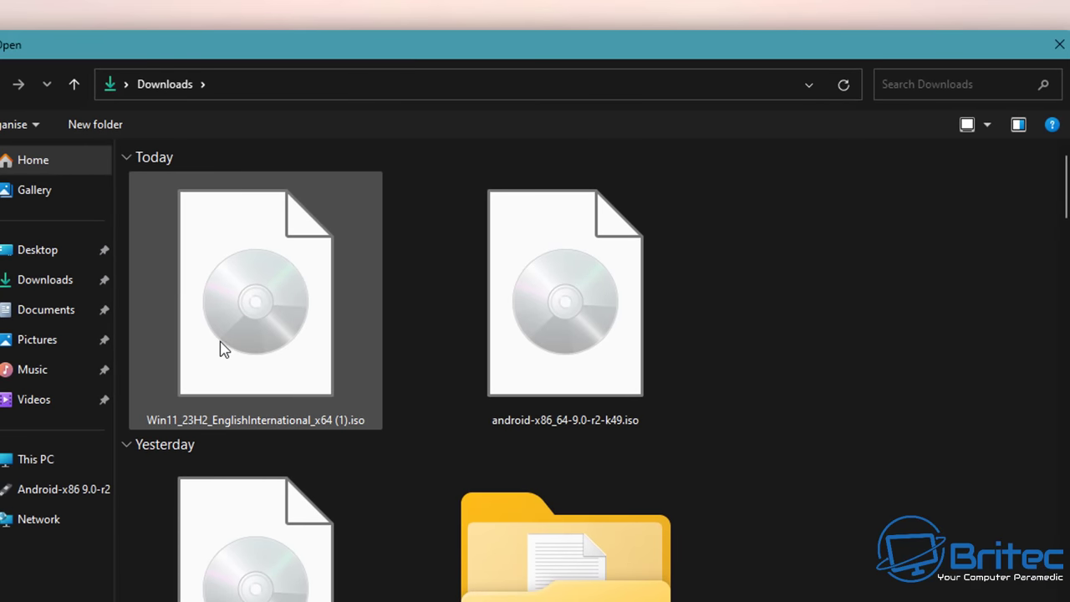
click(557, 391)
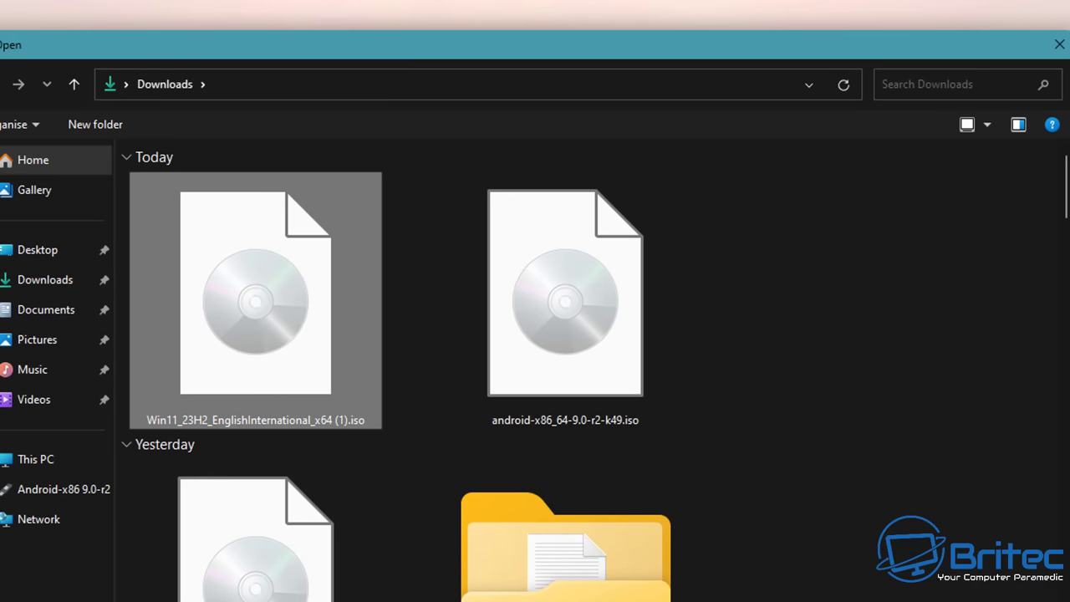
key(Return)
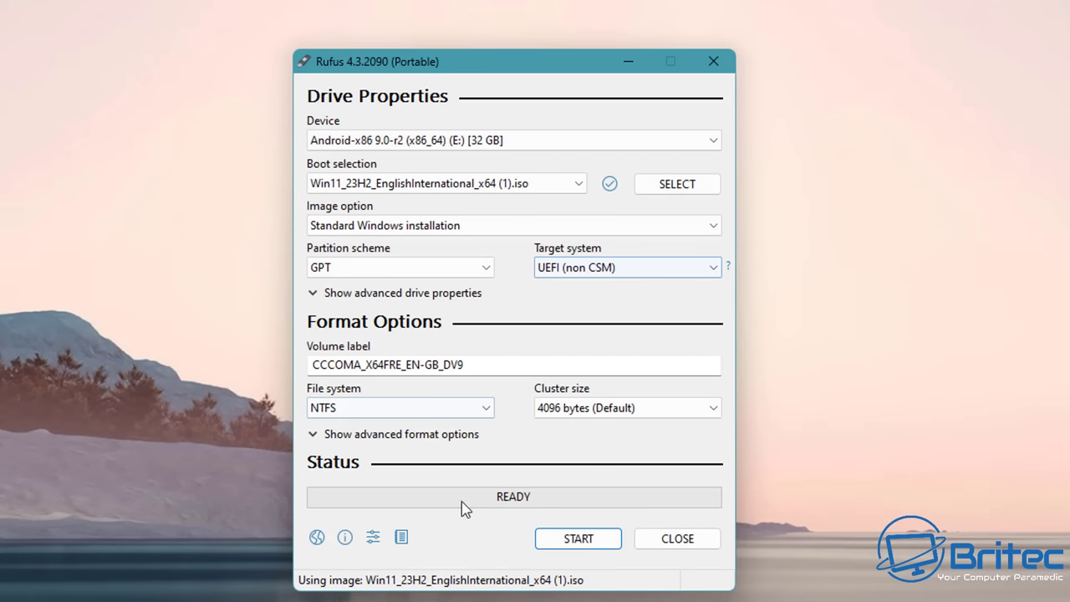
Start writing the USB drive and set the Windows installation to create a local account with username MiniPC
click(573, 540)
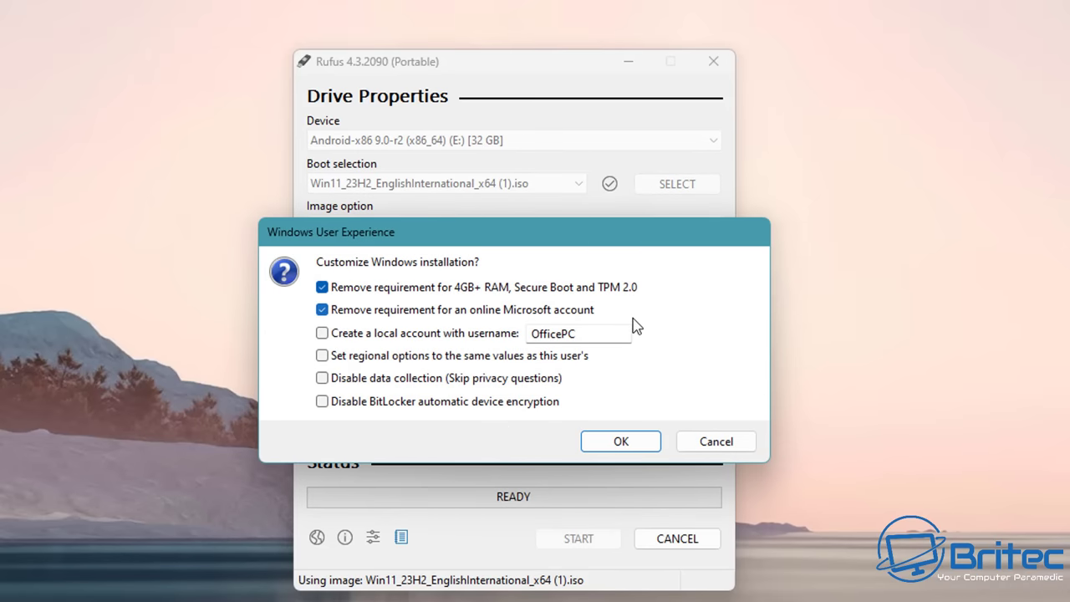
click(325, 333)
drag(561, 334, 510, 337)
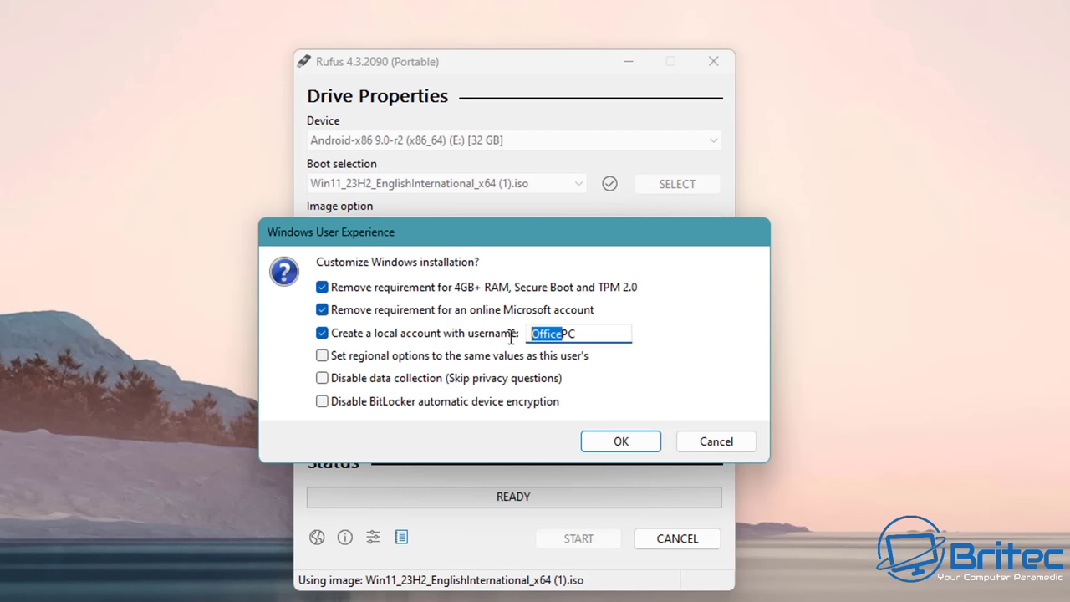
text(Mini)
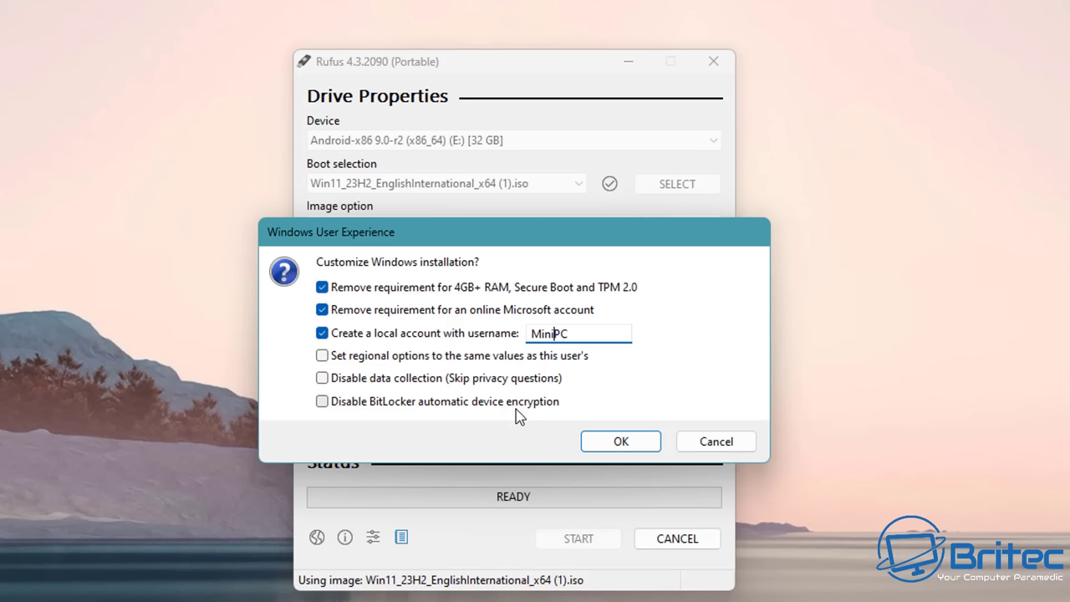
Disable data collection and BitLocker automatic device encryption, keep the hardware requirement removal, and confirm erasing the USB drive
click(322, 378)
click(324, 403)
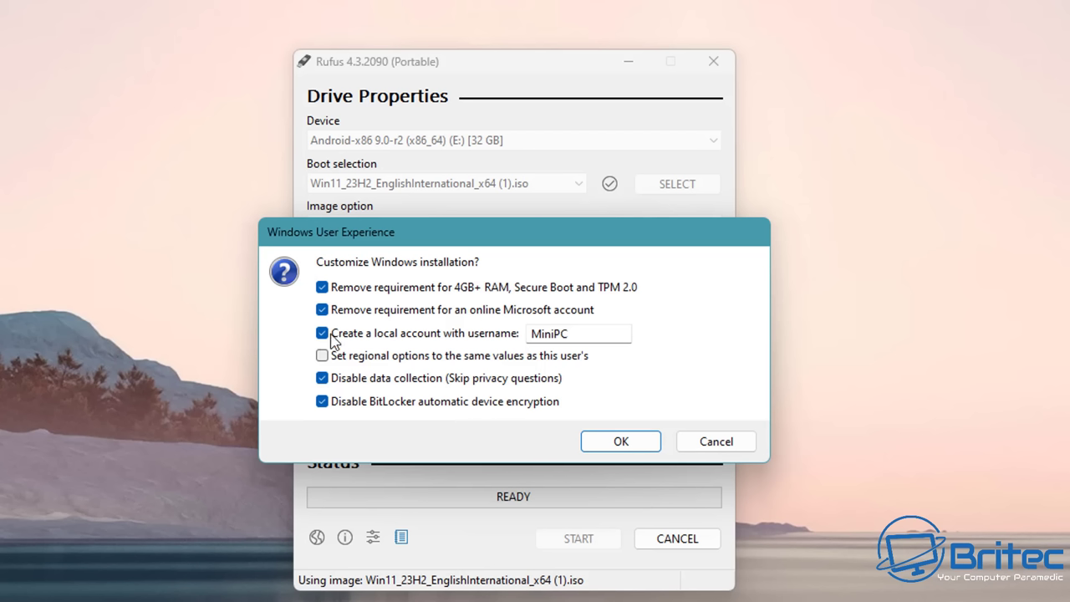
click(322, 289)
click(322, 287)
click(638, 443)
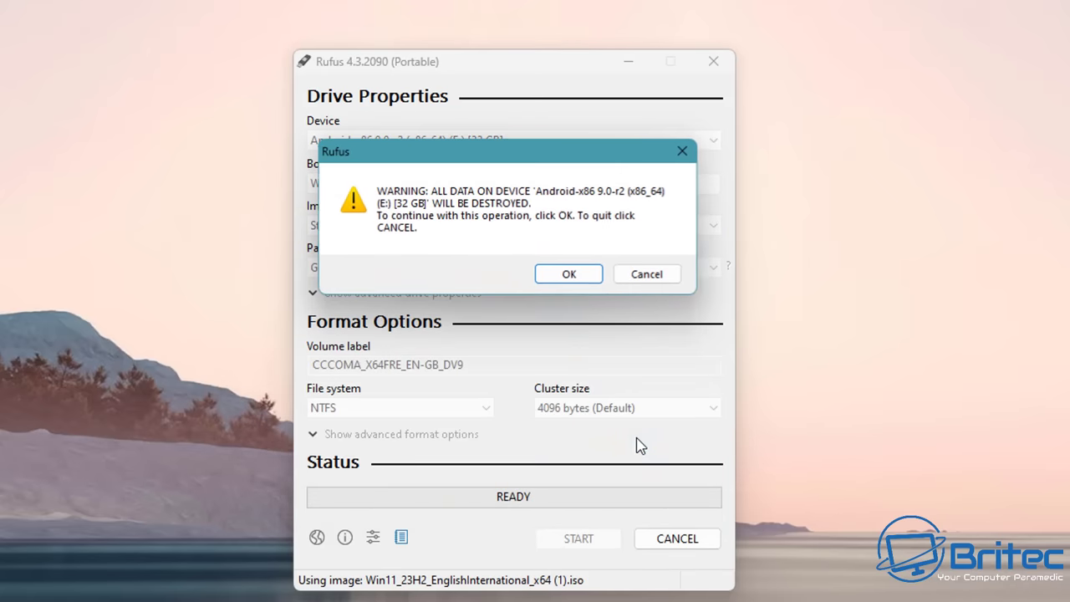
click(571, 277)
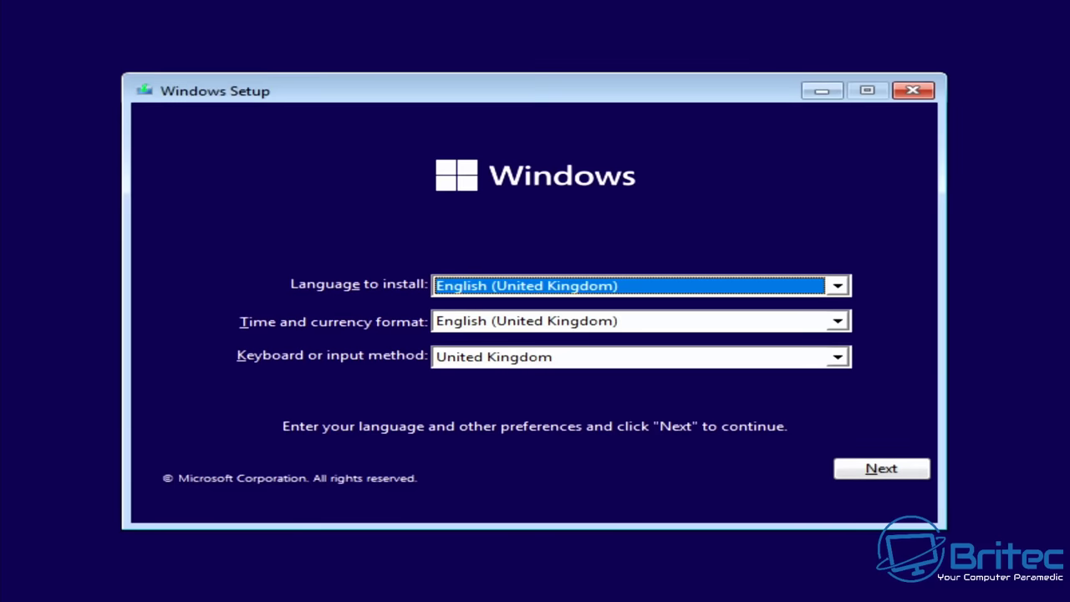
Start the Windows installation with English (United Kingdom) language settings and accept the Microsoft licence terms
click(893, 468)
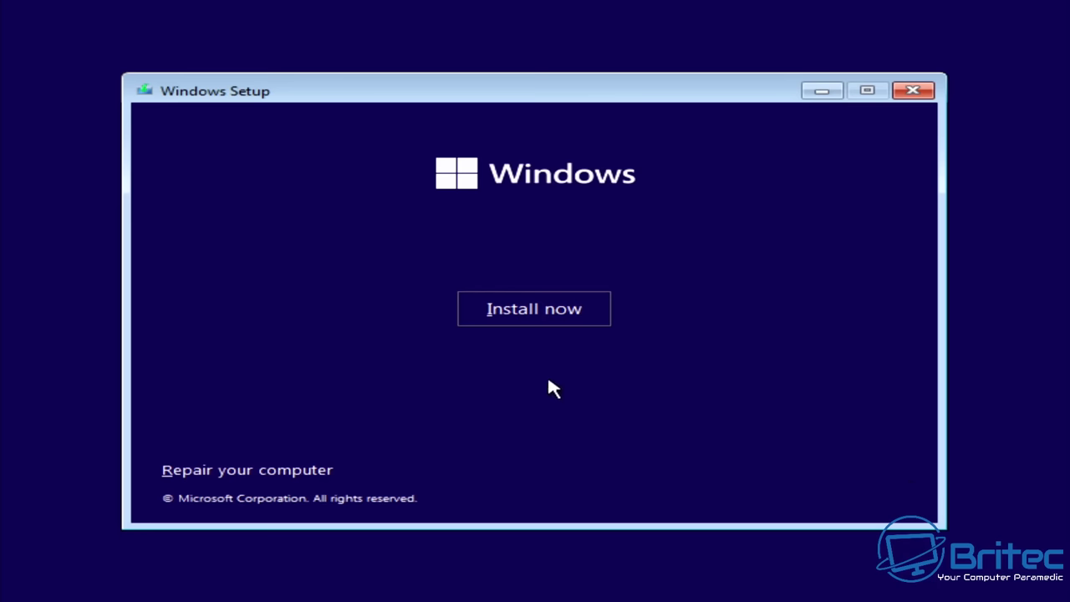
click(540, 298)
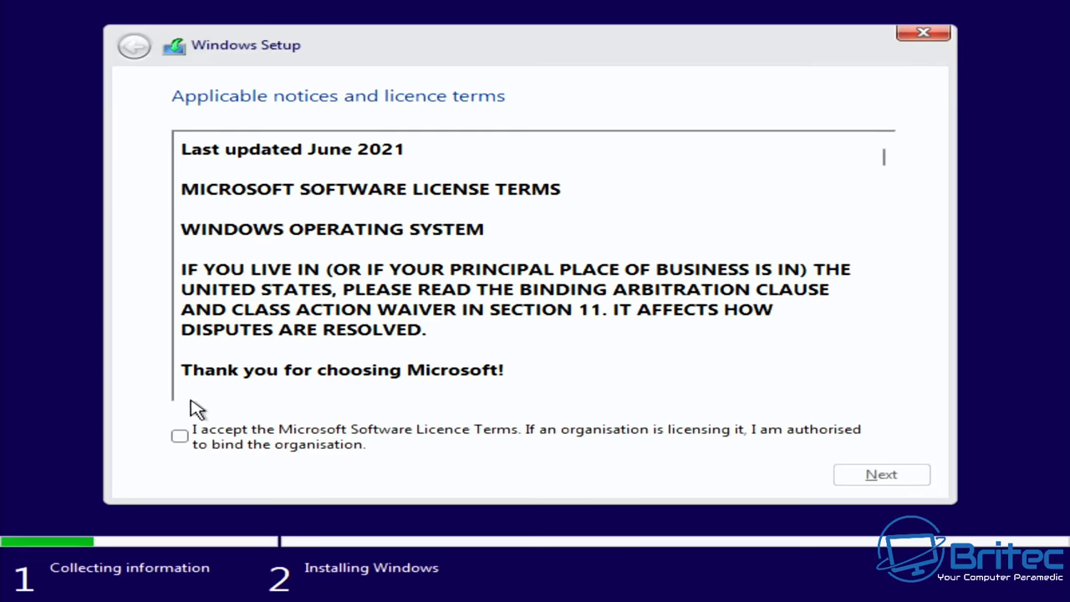
click(196, 448)
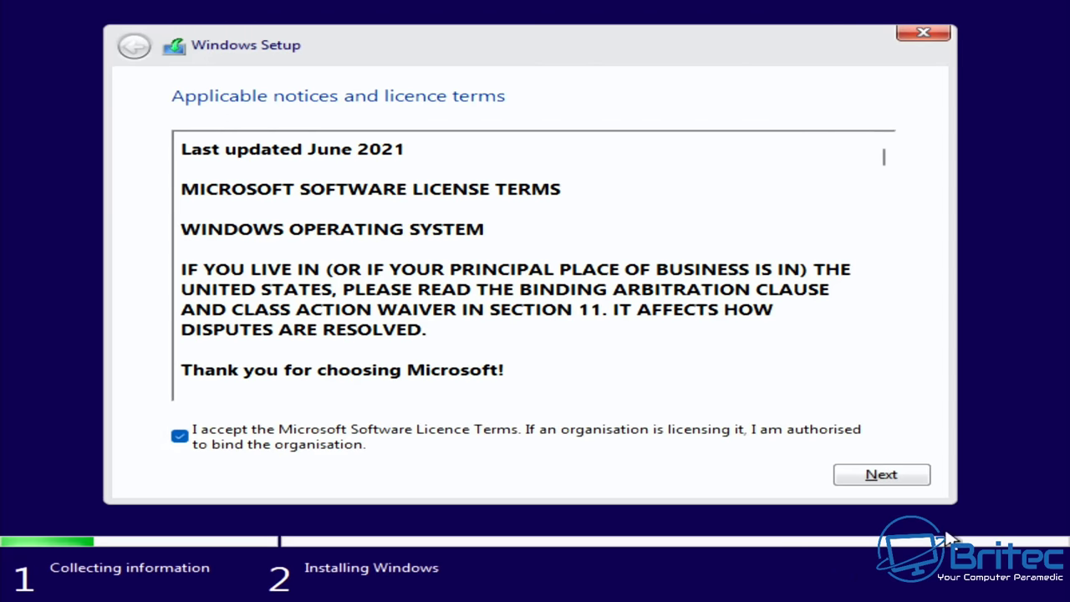
click(854, 471)
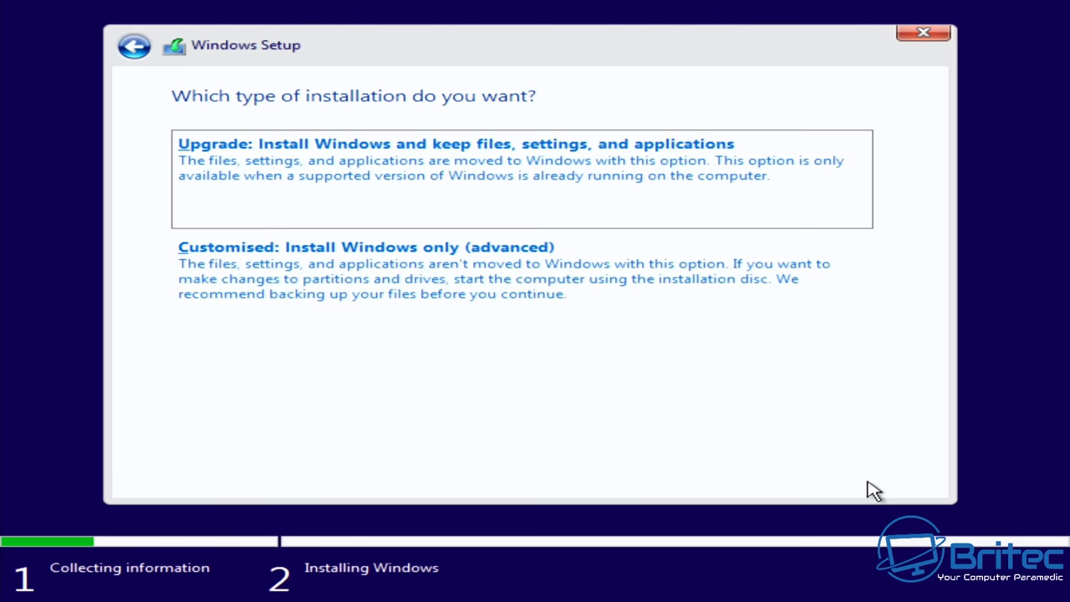
Choose the customised installation, delete all existing Drive 0 partitions and install Windows on the unallocated space
click(474, 278)
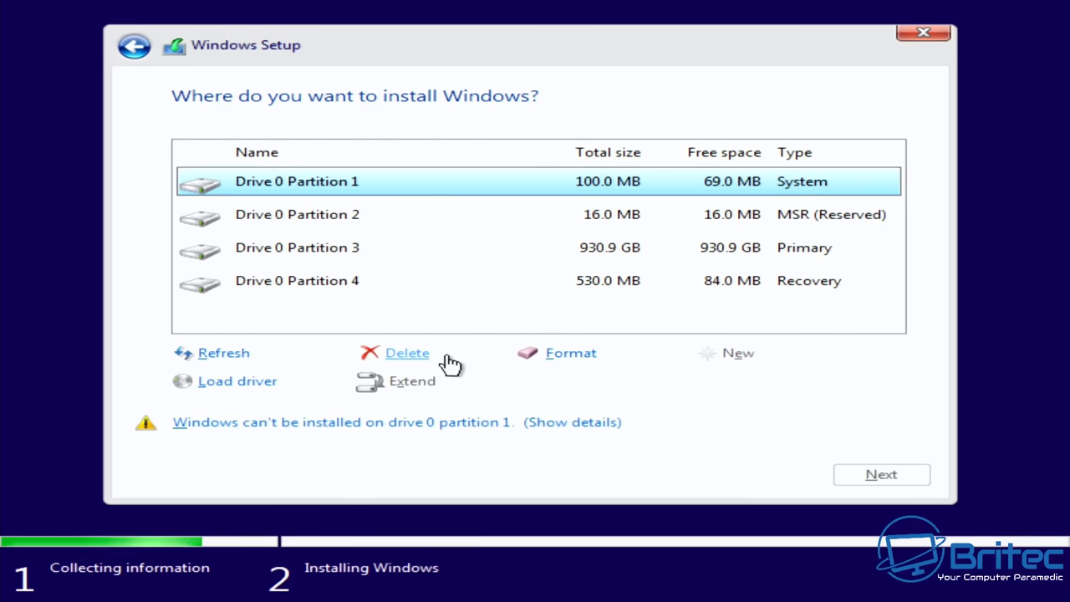
click(357, 285)
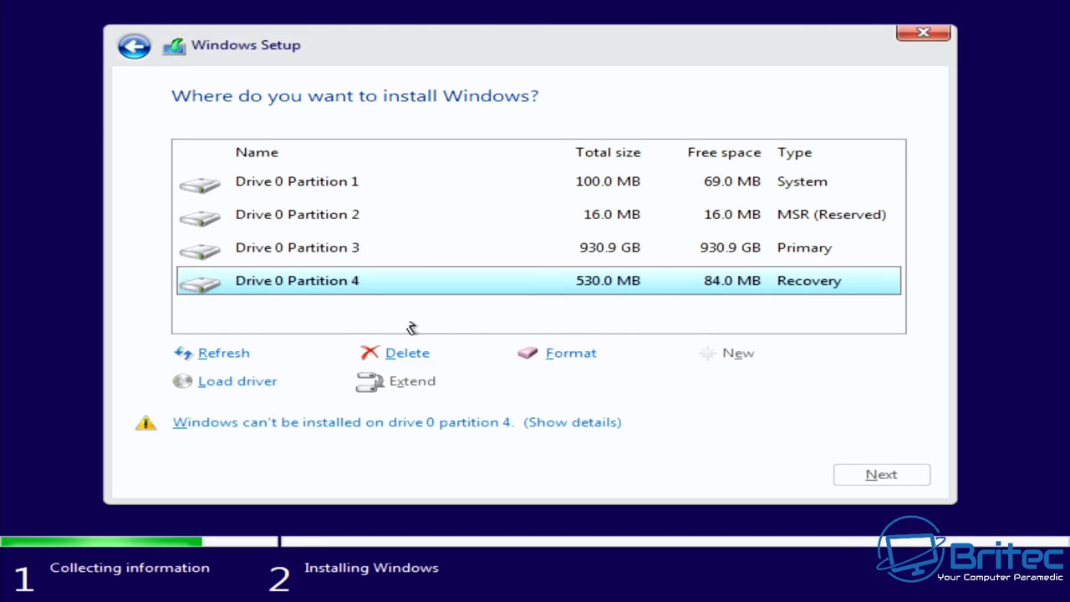
click(410, 352)
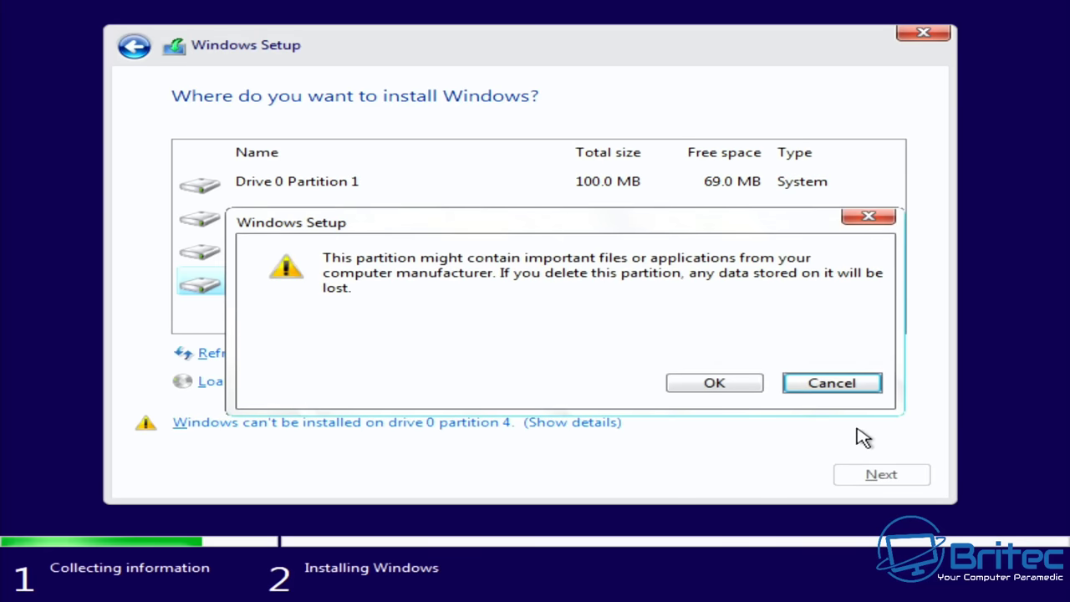
click(715, 384)
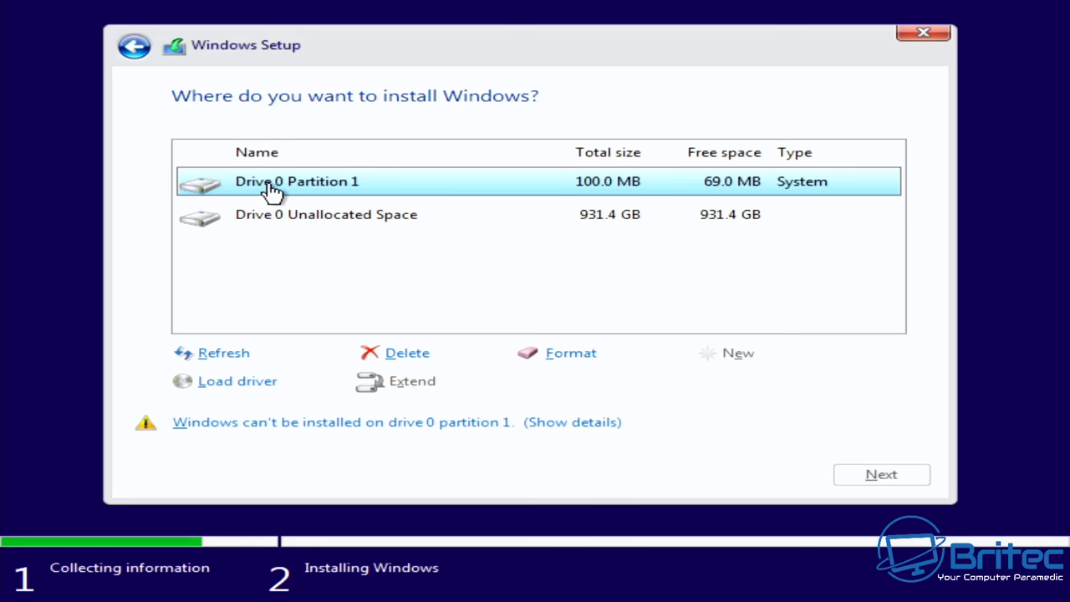
click(412, 353)
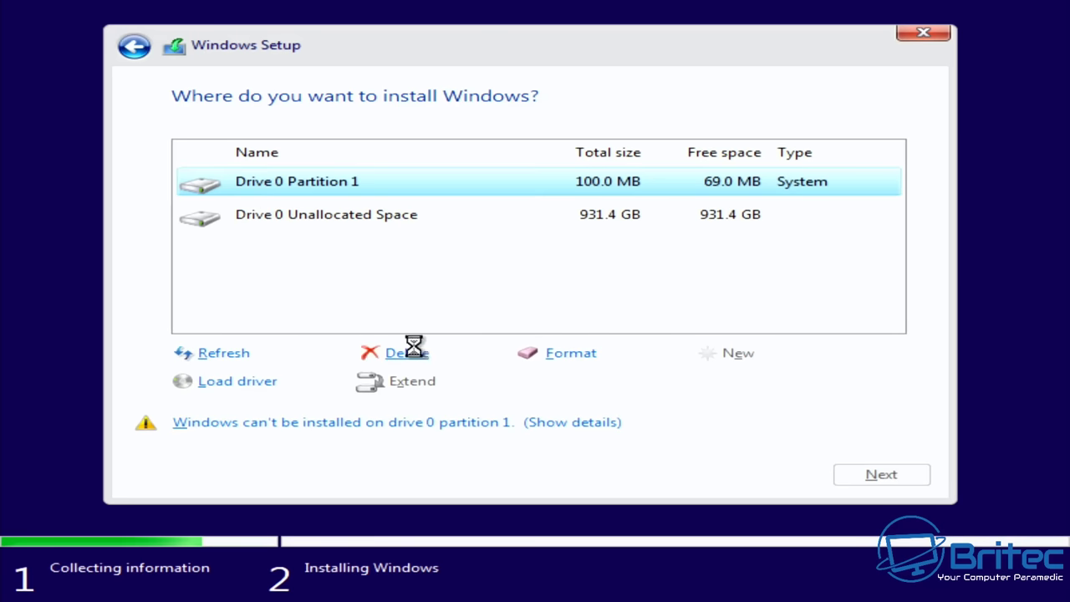
click(724, 387)
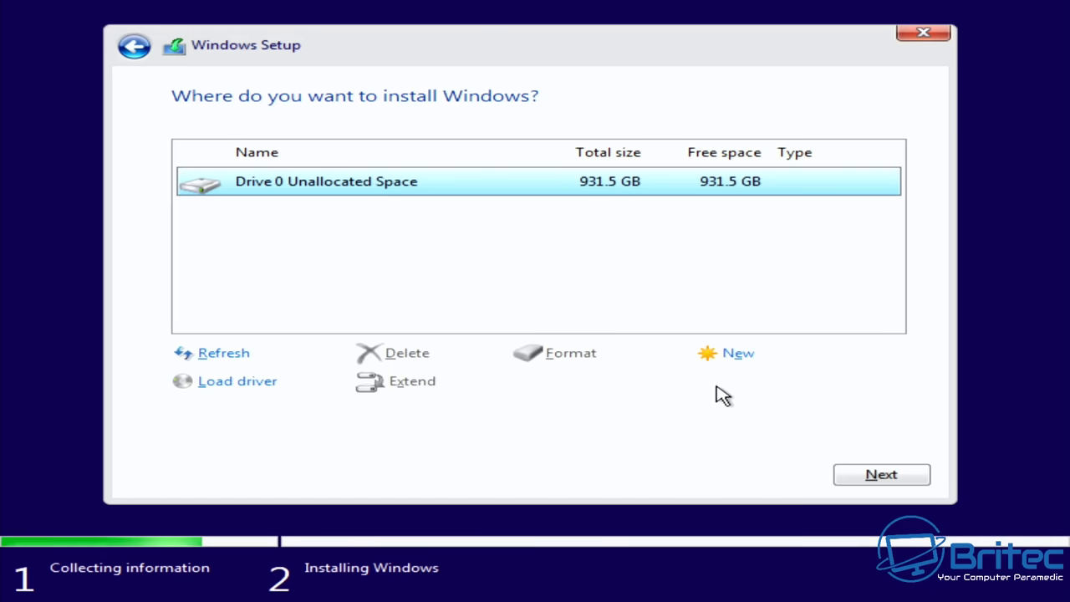
click(868, 470)
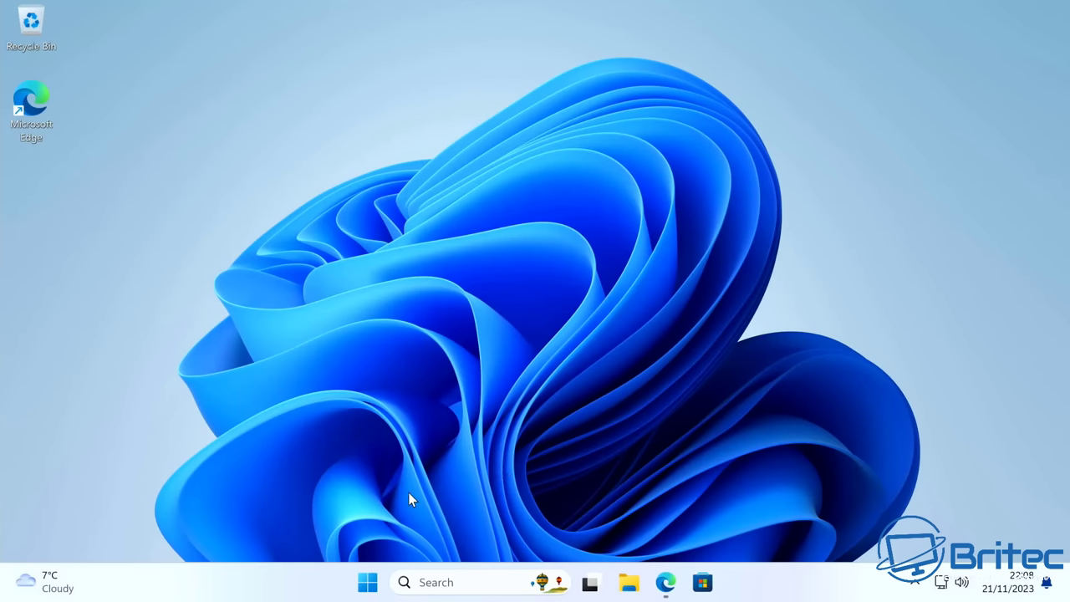
Examine the new installation's device and Windows specifications on the system's About page, and close Settings
right_click(367, 584)
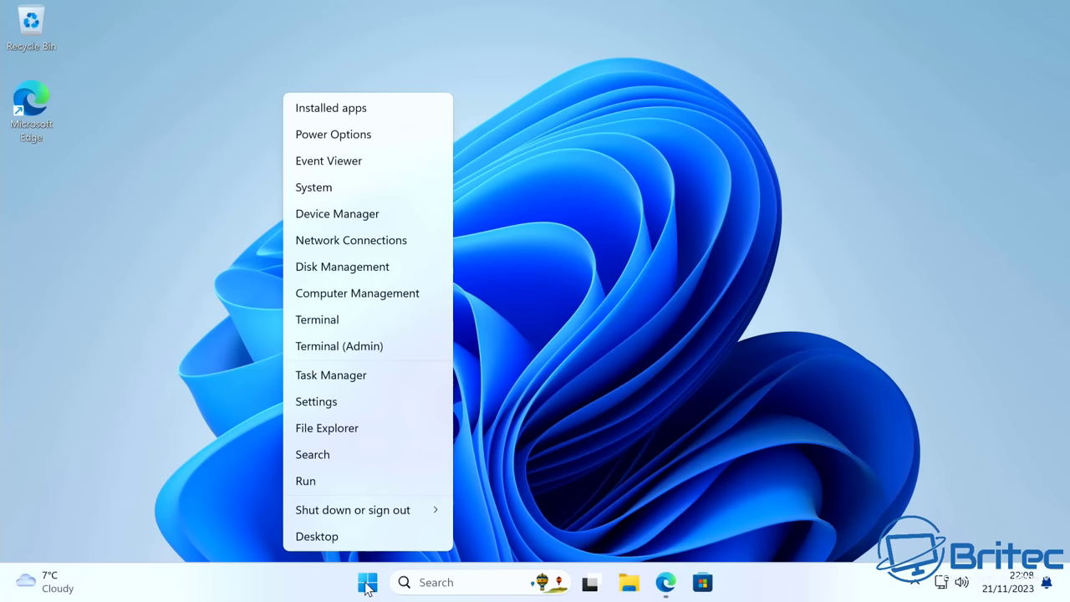
click(349, 186)
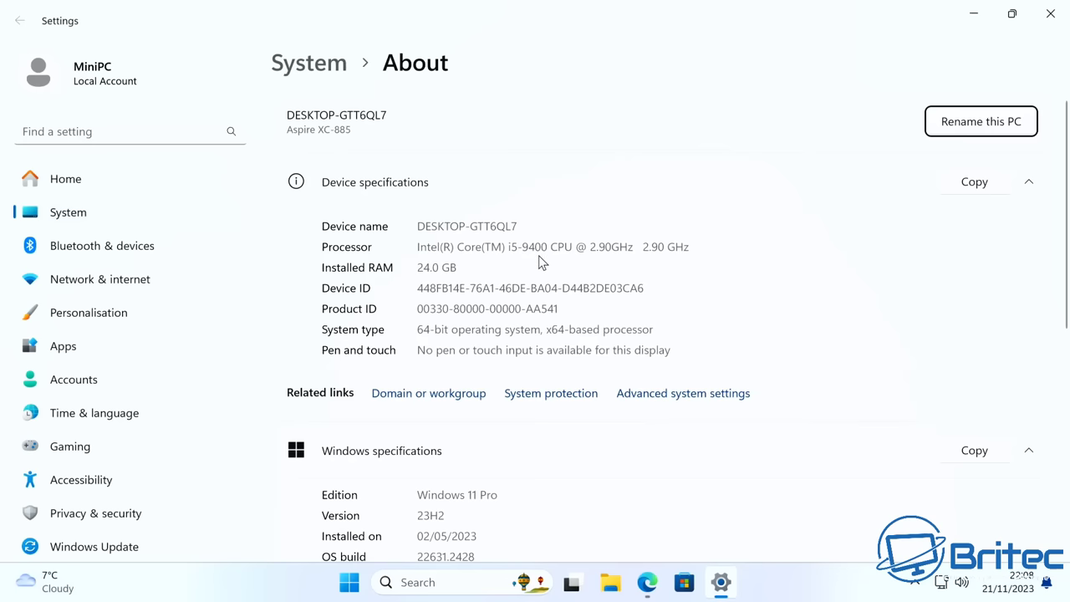
scroll(542, 267, down, 3)
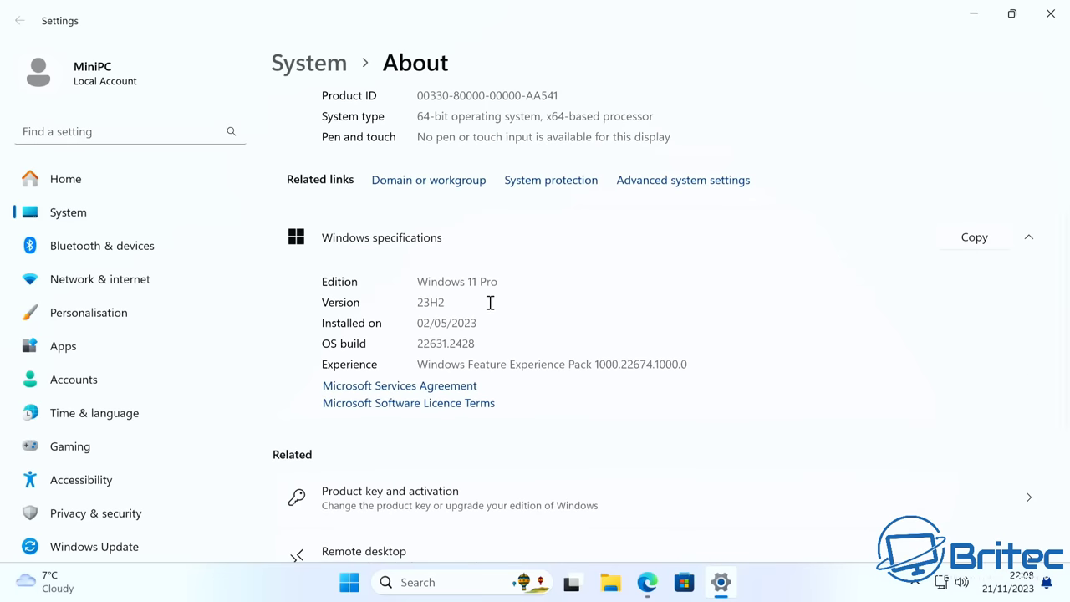
scroll(490, 303, up, 3)
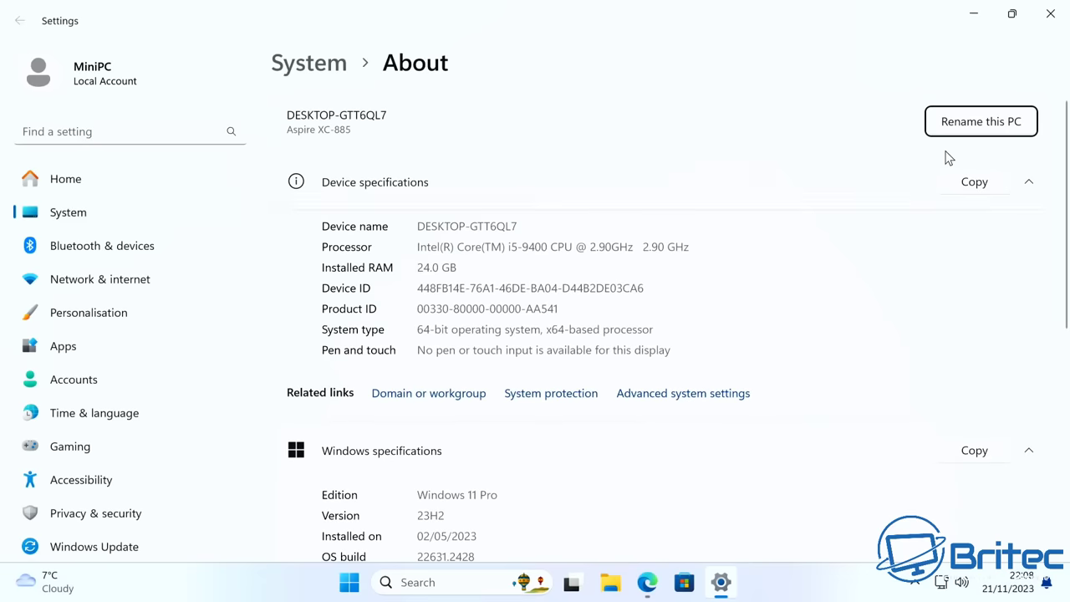
click(1052, 10)
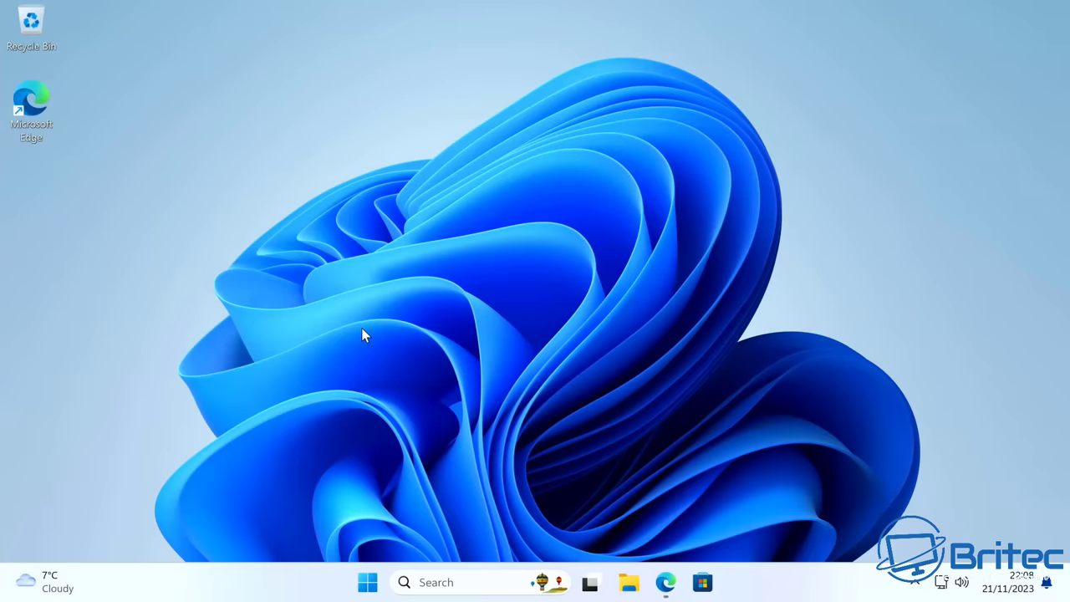
Switch to Microsoft Edge, dismiss the page restore offer, view the Heaven benchmark download page and close the browser
click(665, 582)
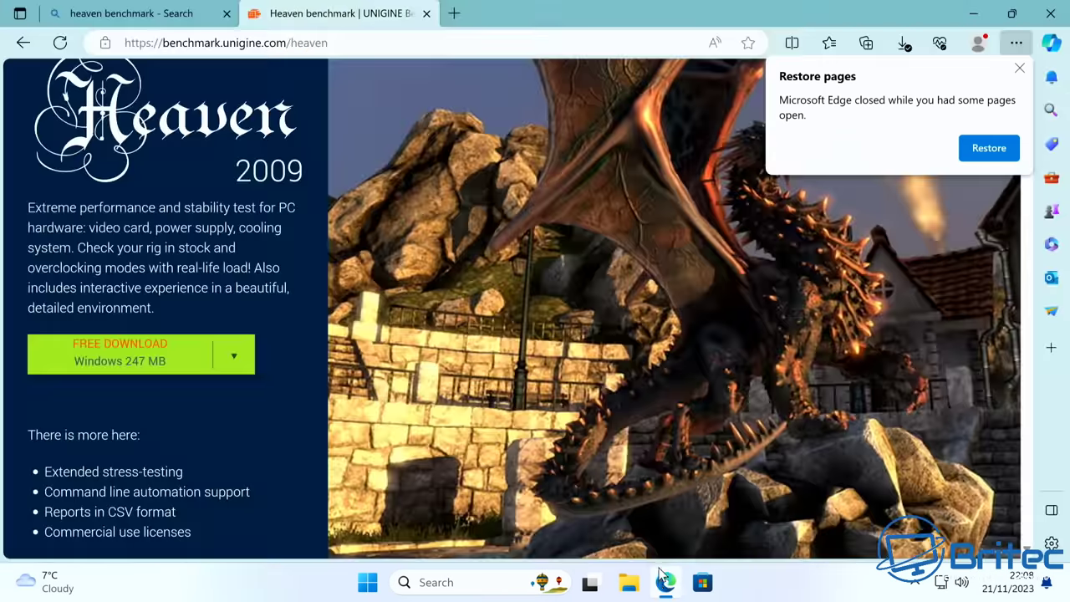
click(1020, 68)
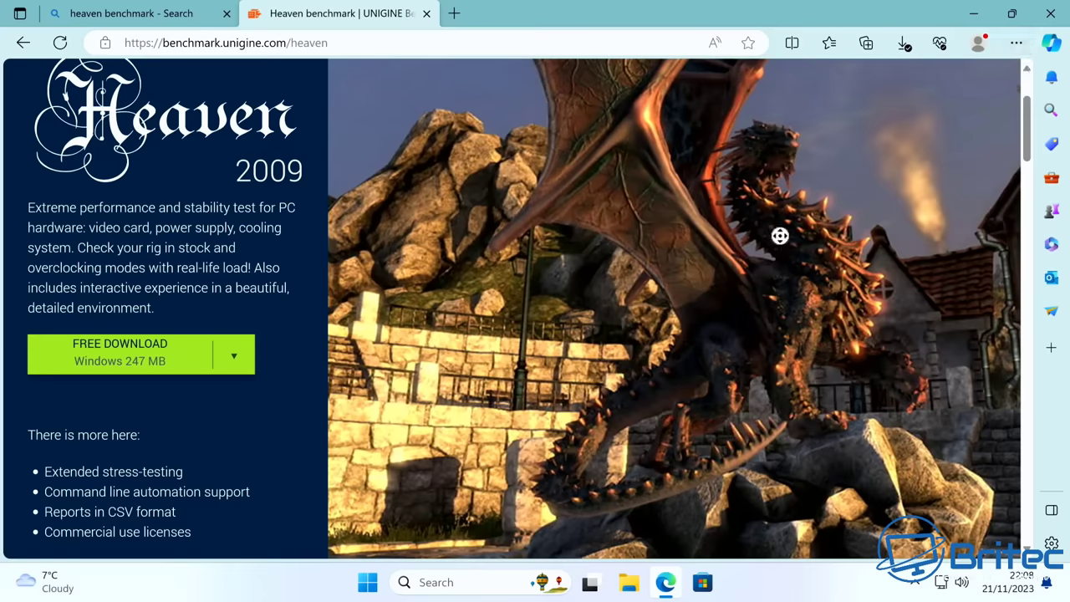
scroll(780, 236, down, 1)
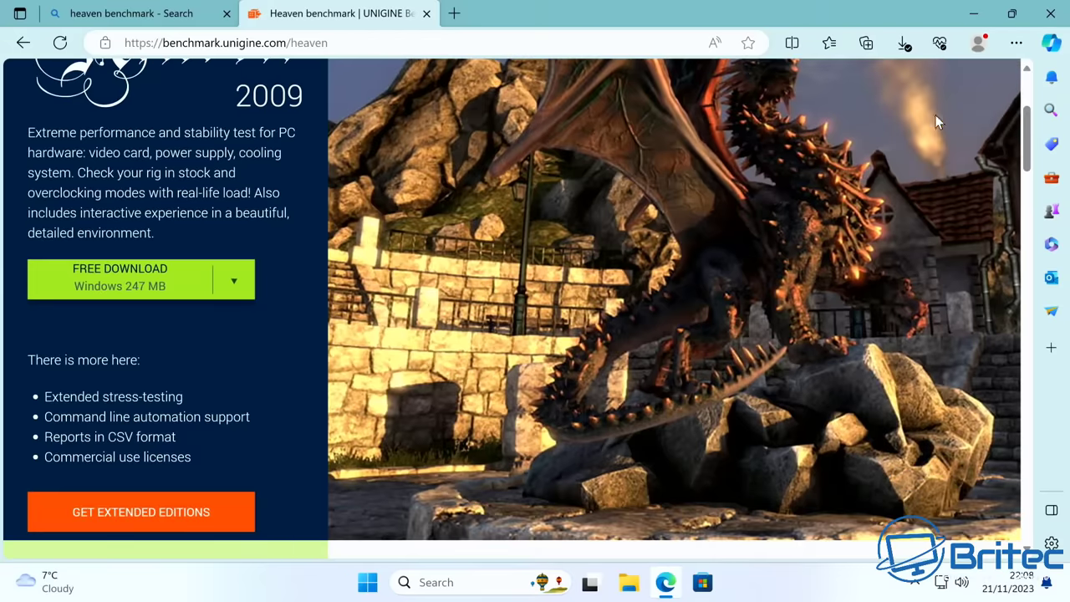
click(1045, 17)
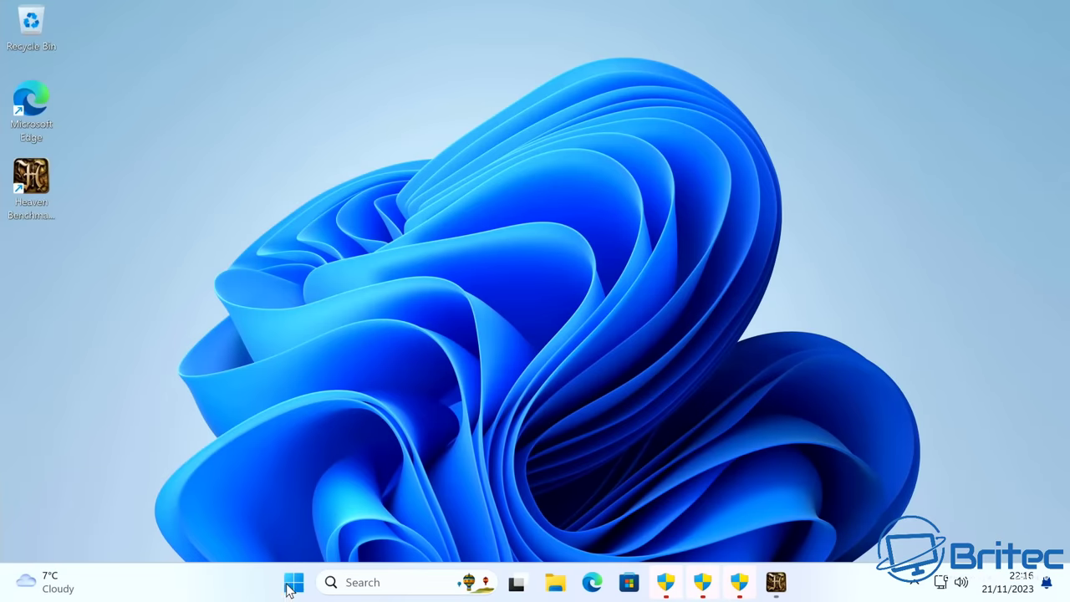
Open Task Manager and examine the running processes and the CPU and memory performance details
right_click(291, 583)
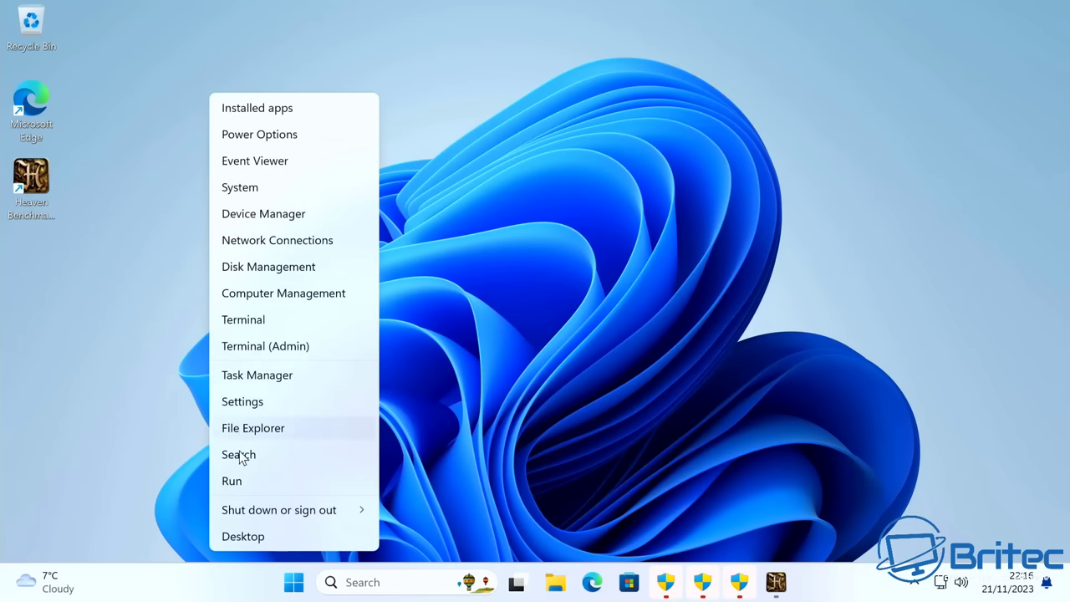
click(260, 371)
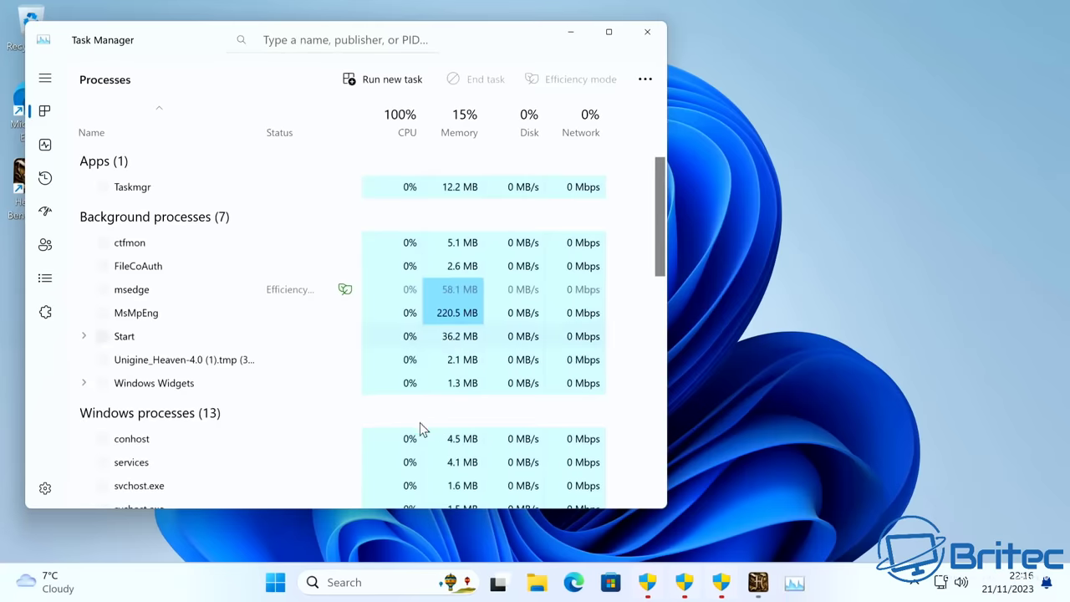
drag(495, 42, 695, 67)
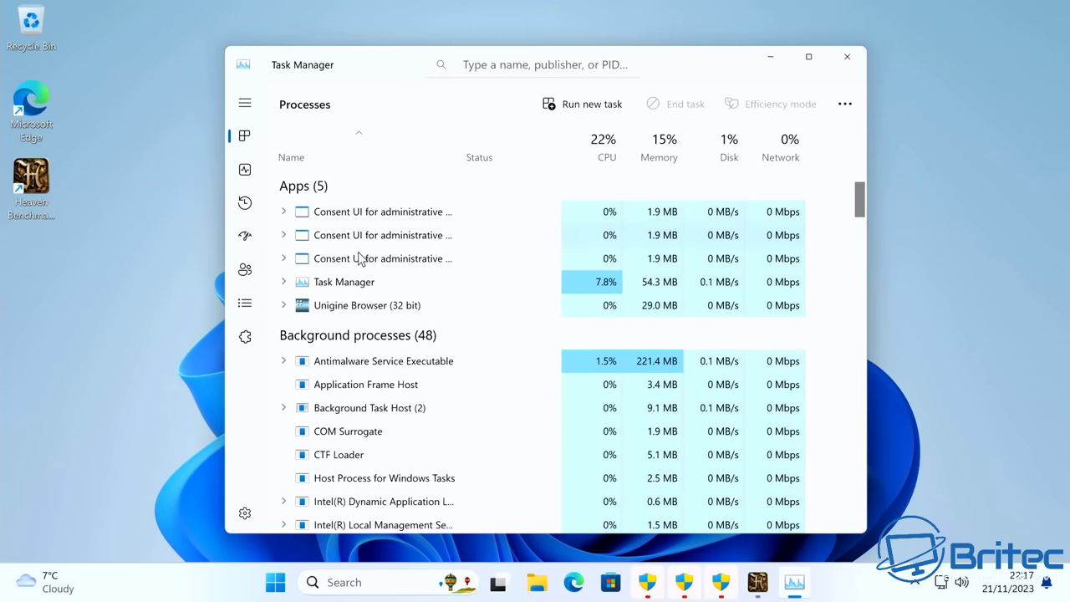
click(244, 170)
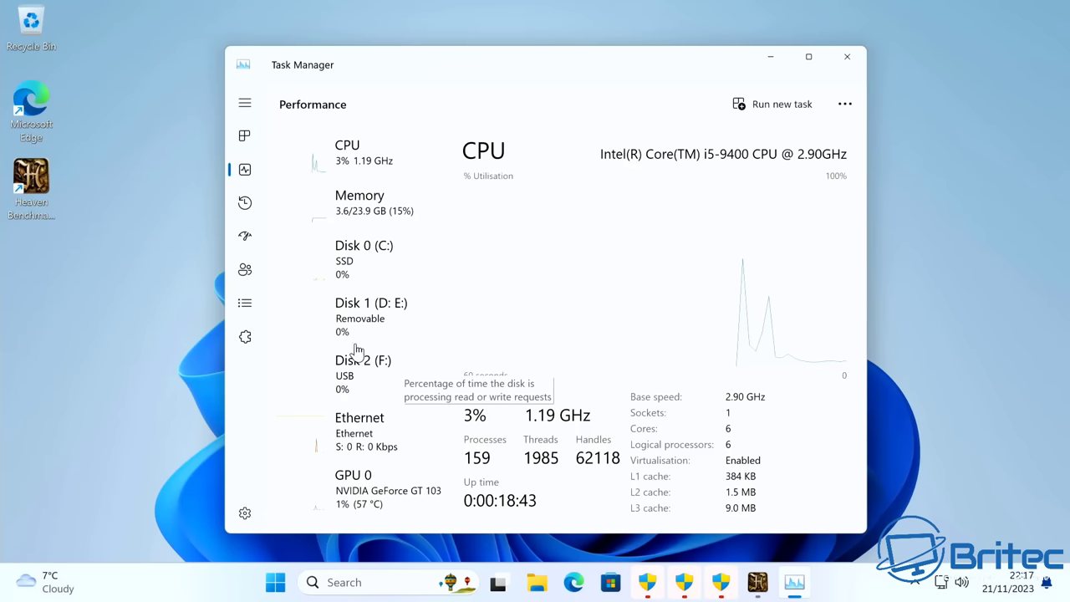
click(362, 218)
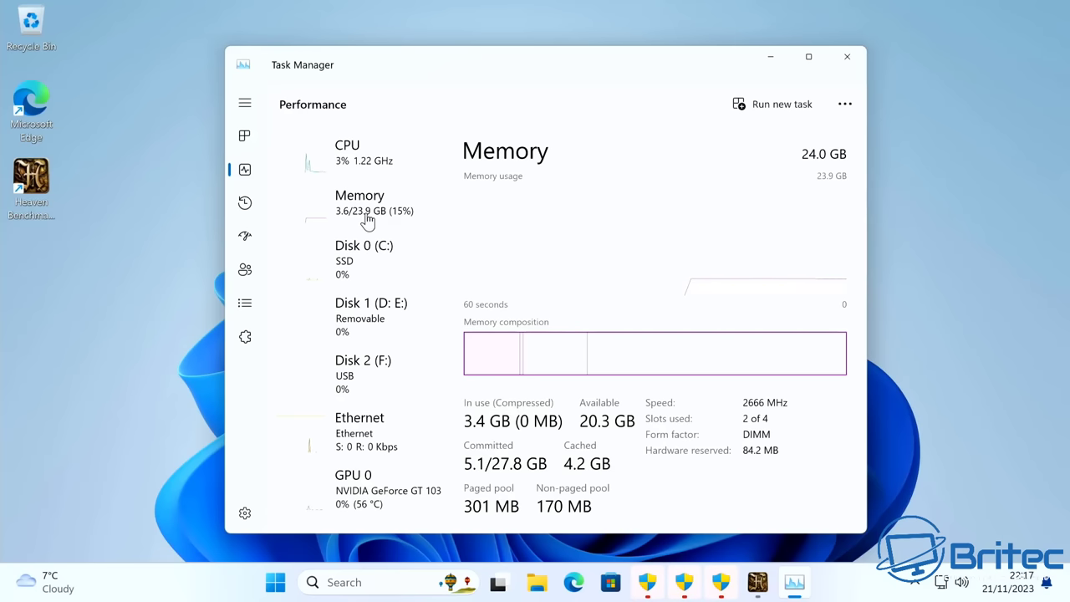
Examine the CPU performance details once more and close Task Manager
click(365, 167)
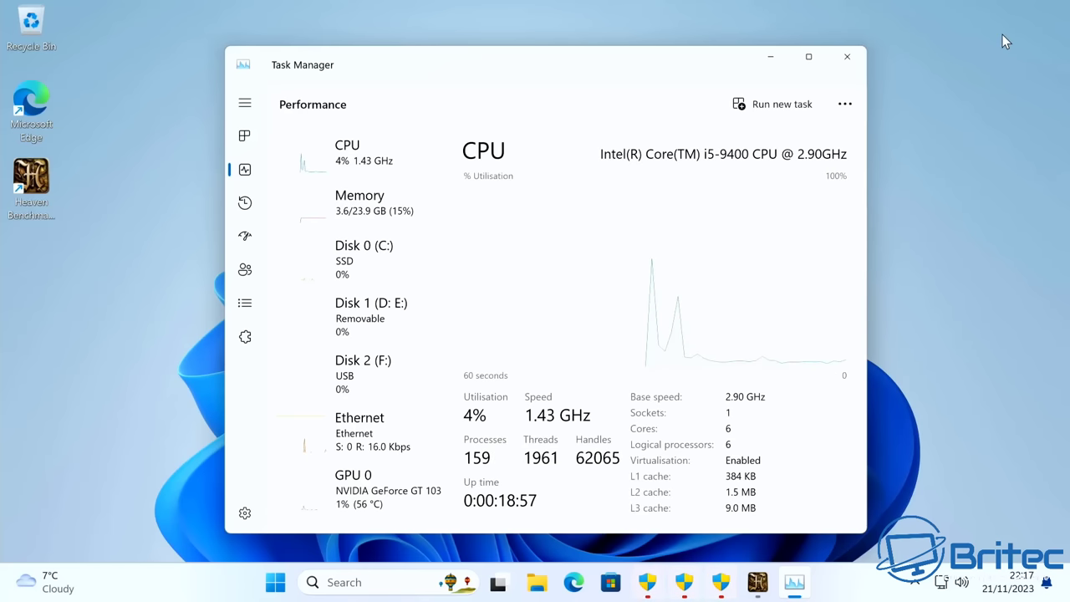
click(845, 60)
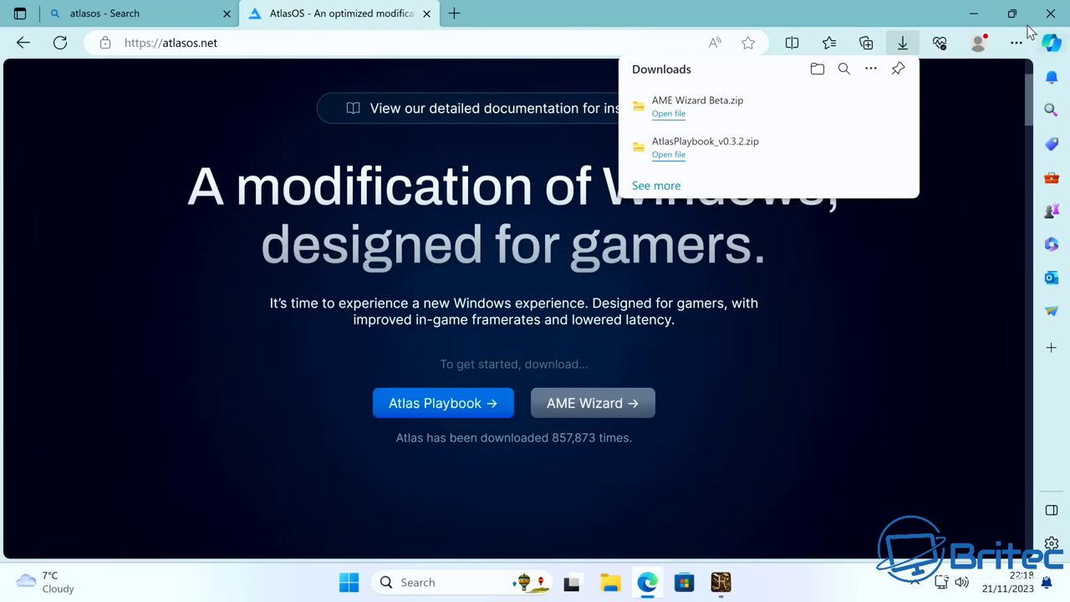
Close the browser, extract the AME Wizard Beta archive in Downloads and move the extracted application to the desktop
click(1052, 19)
key(super+e)
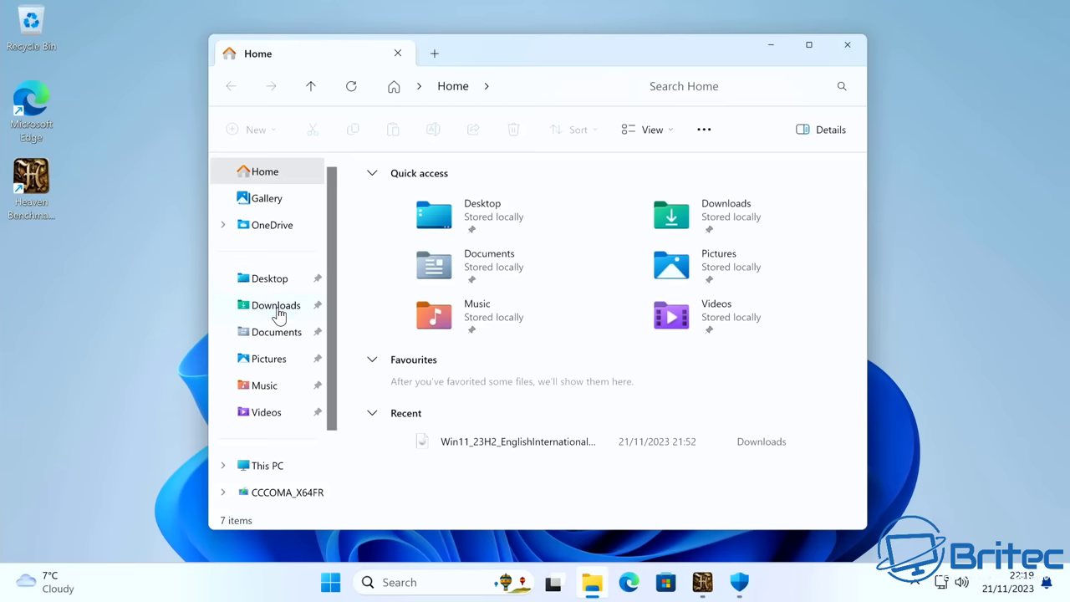
click(278, 306)
right_click(416, 214)
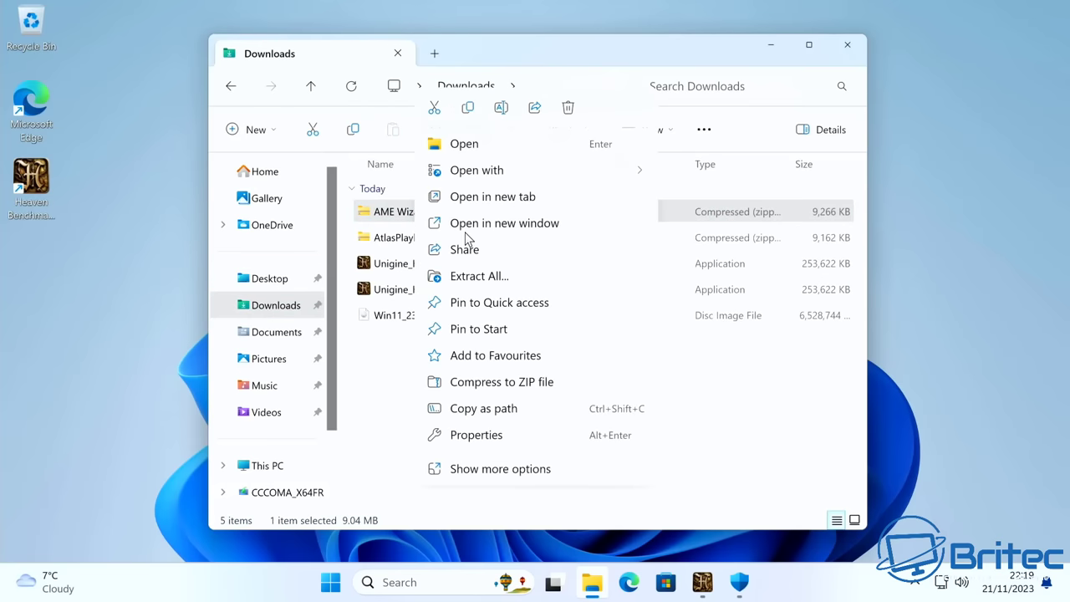
click(475, 277)
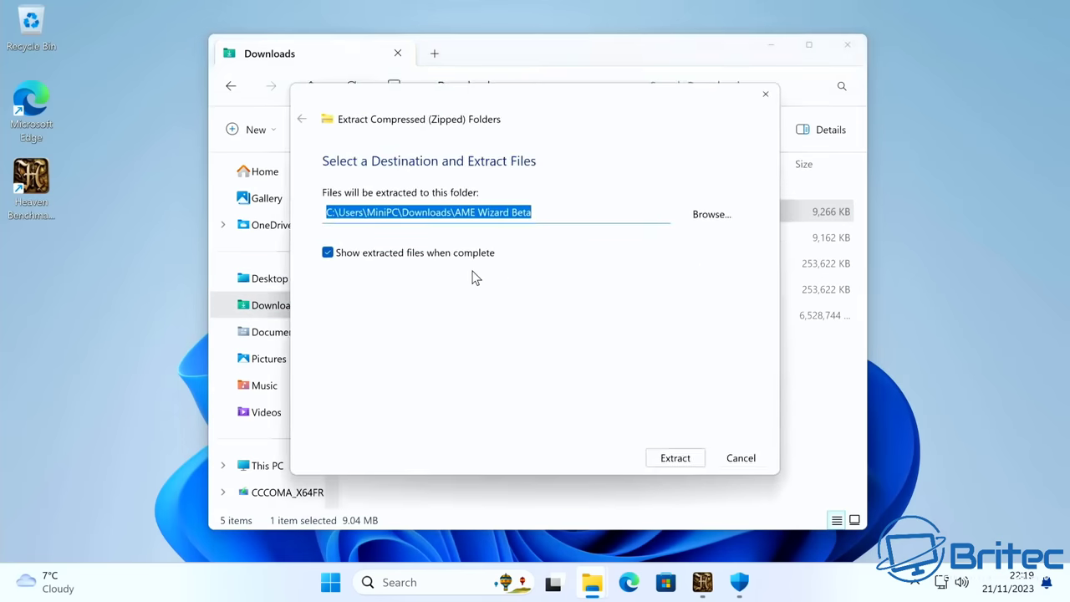
click(663, 457)
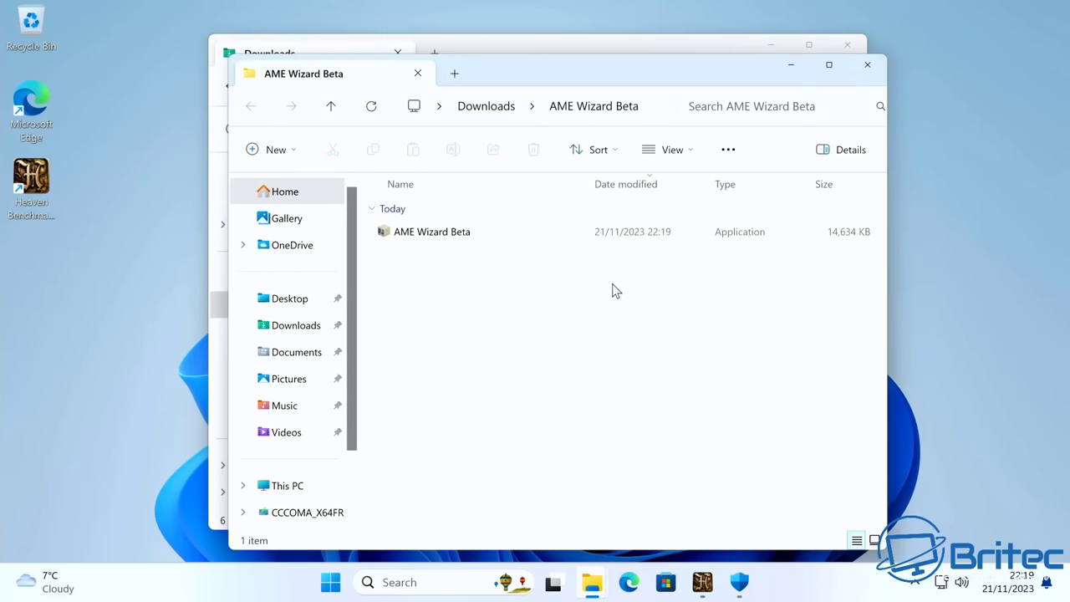
drag(433, 235, 163, 273)
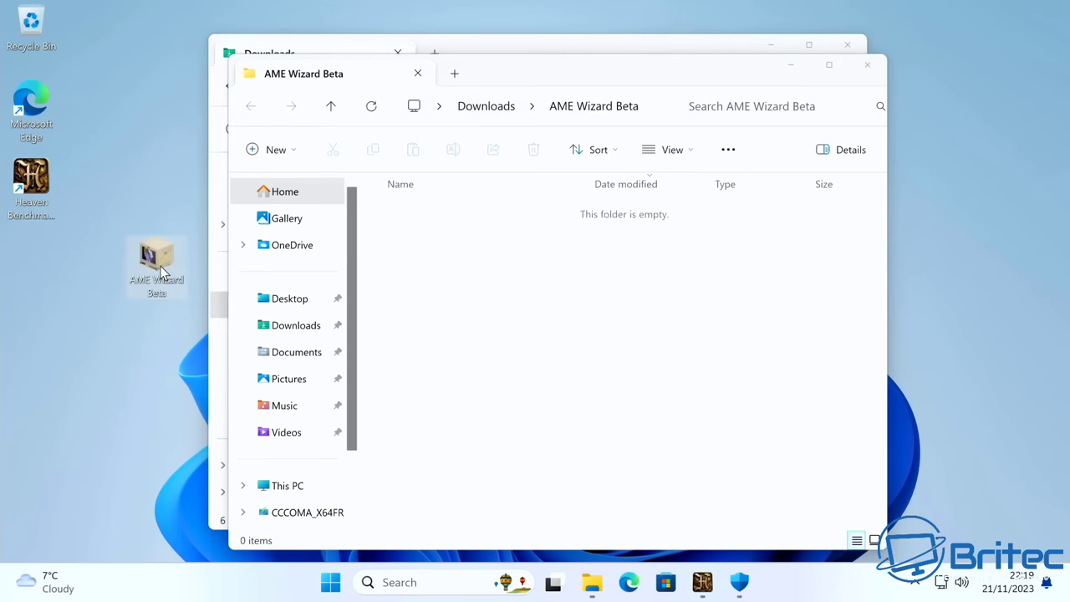
click(867, 65)
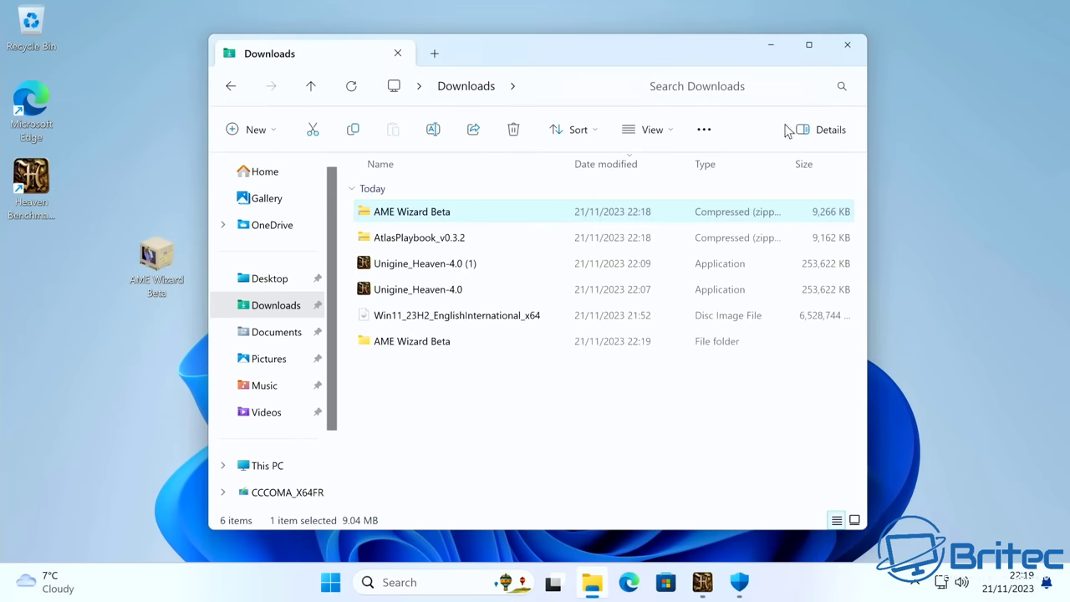
Extract the AtlasPlaybook_v0.3.2 archive, move its .apbx file to the desktop and close the File Explorer windows
right_click(455, 240)
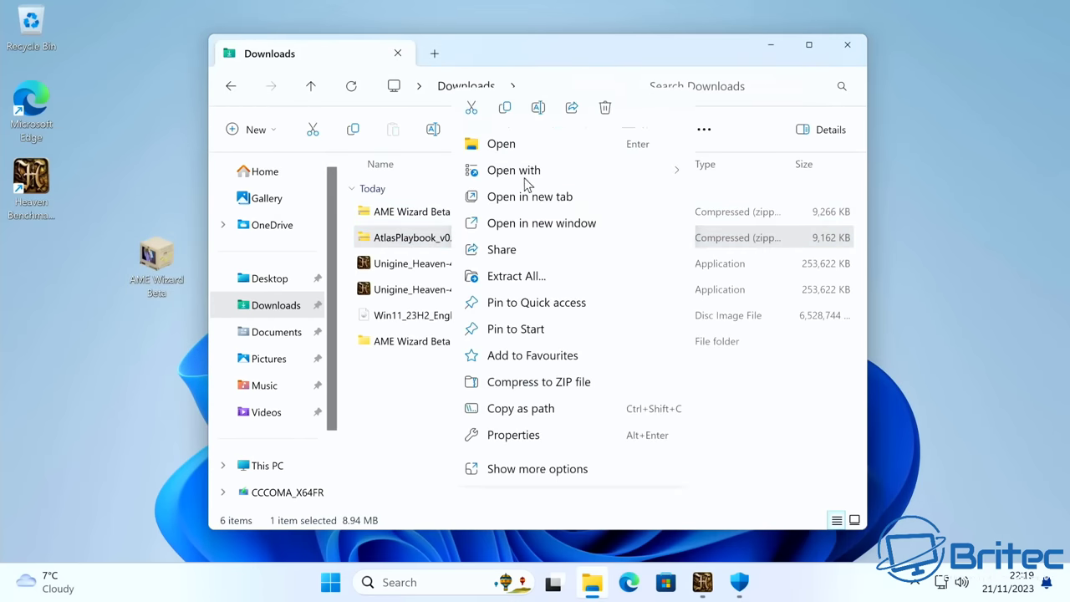
click(529, 275)
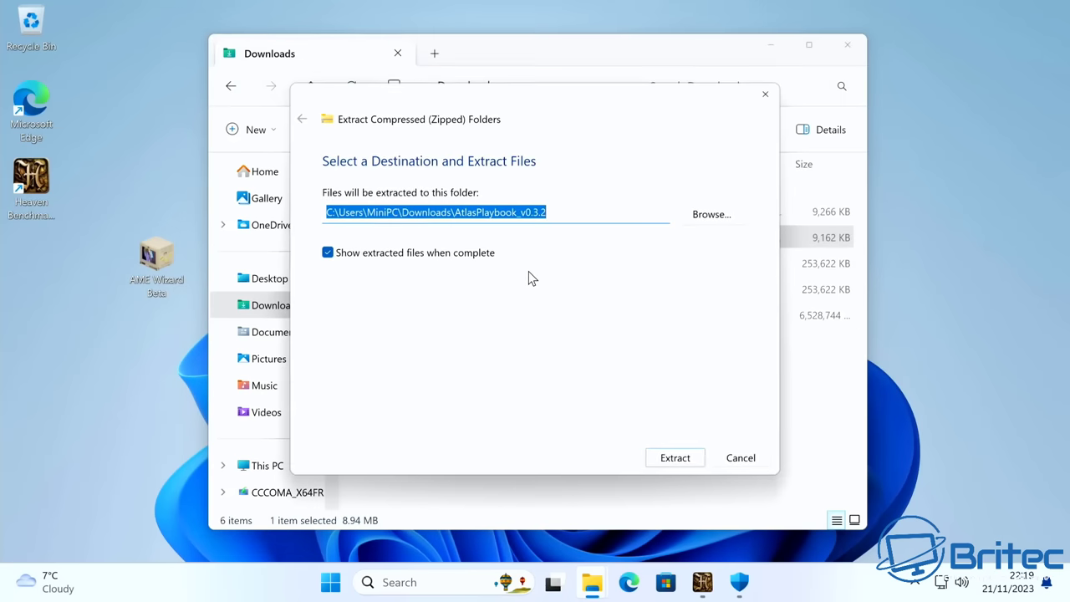
click(701, 460)
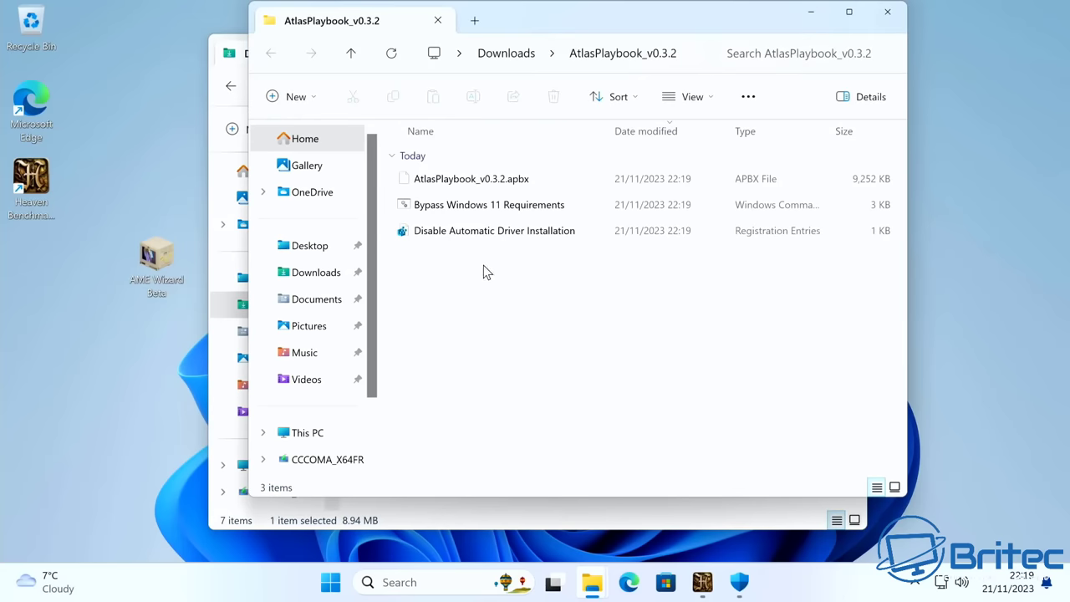
drag(444, 179, 140, 332)
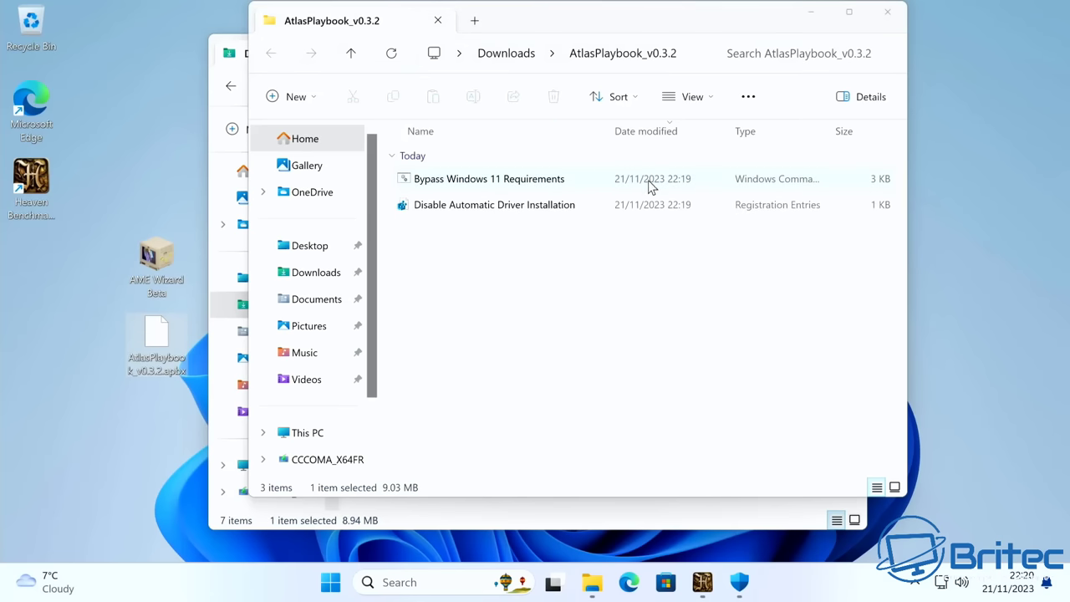
drag(590, 17, 553, 49)
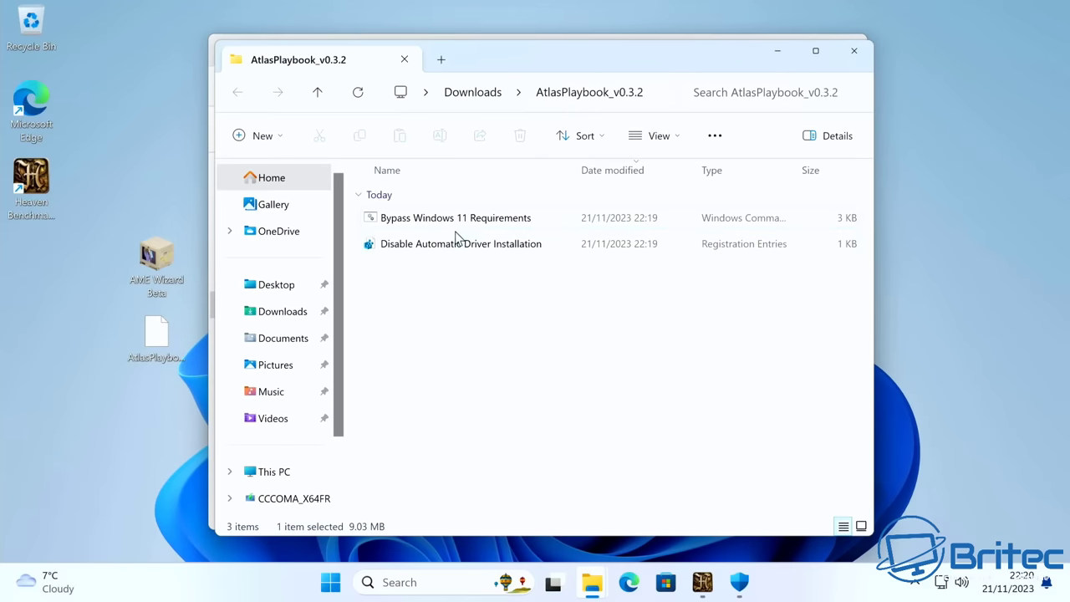
click(855, 52)
click(853, 46)
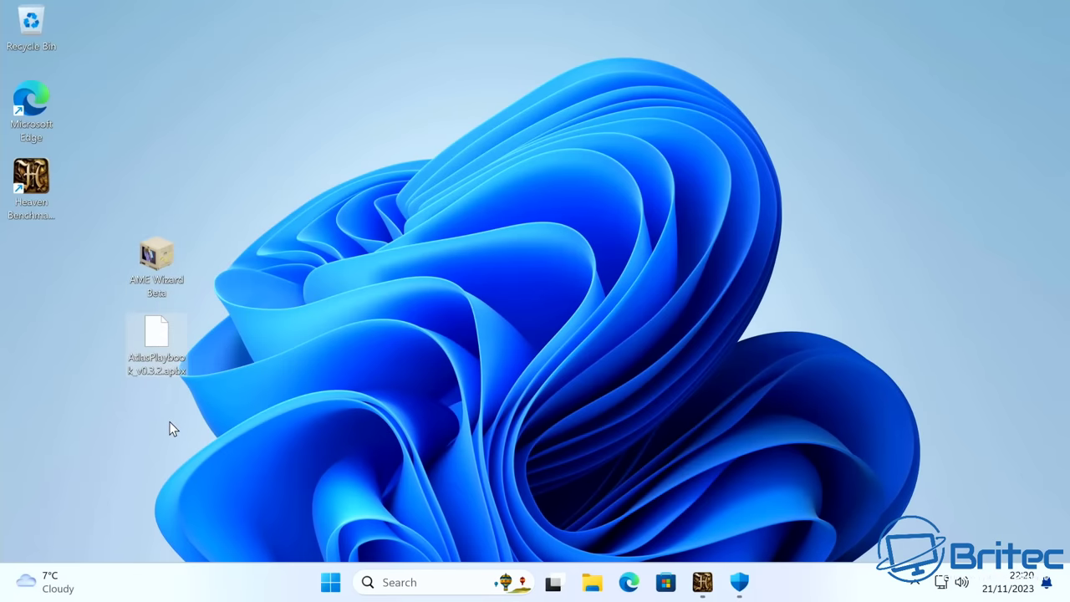
Run AME Wizard Beta from the desktop as administrator and allow it to make changes to the device
right_click(153, 249)
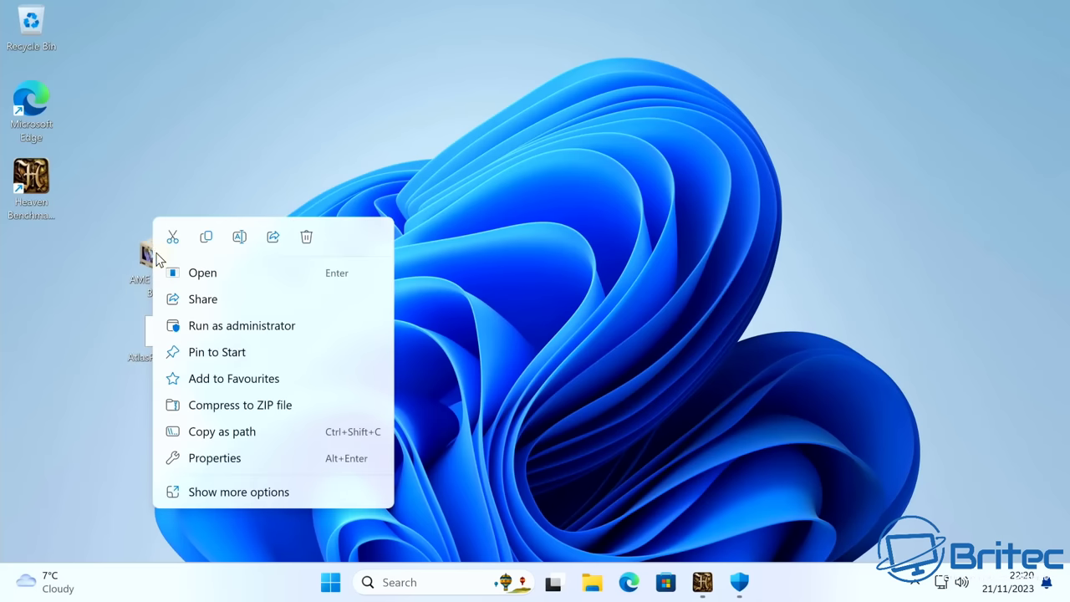
click(209, 326)
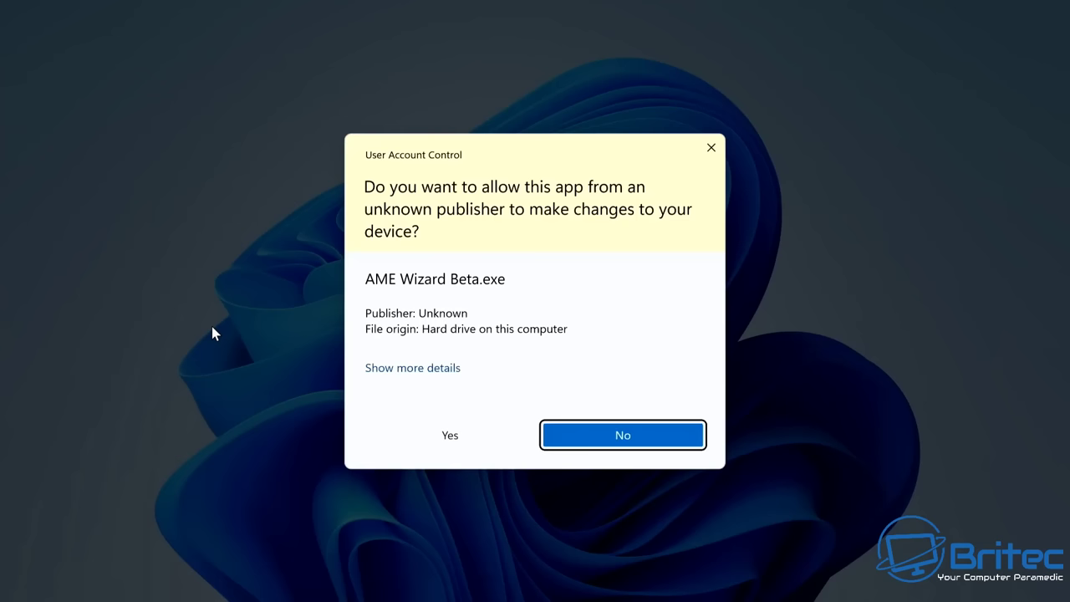
click(437, 448)
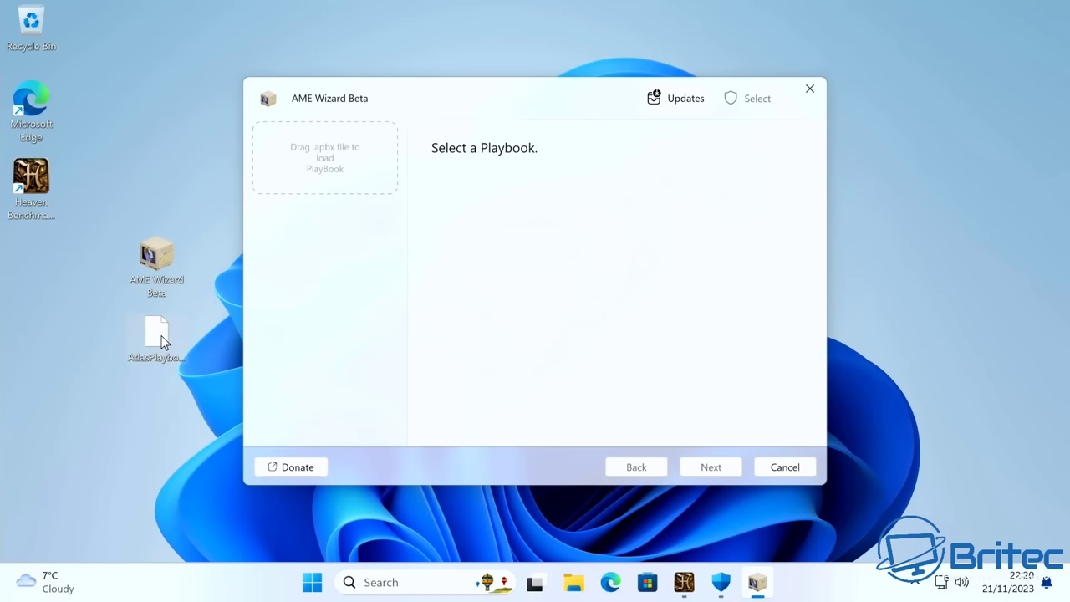
Try to load AtlasPlaybook_v0.3.2.apbx by dropping it from the desktop onto the wizard's playbook area
drag(167, 345, 125, 394)
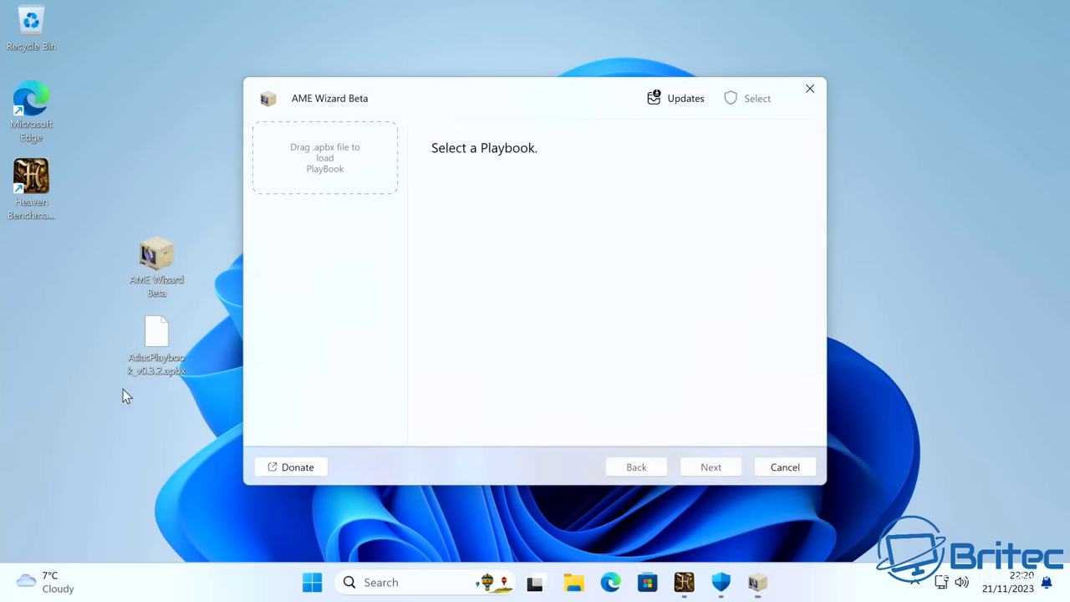
right_click(138, 335)
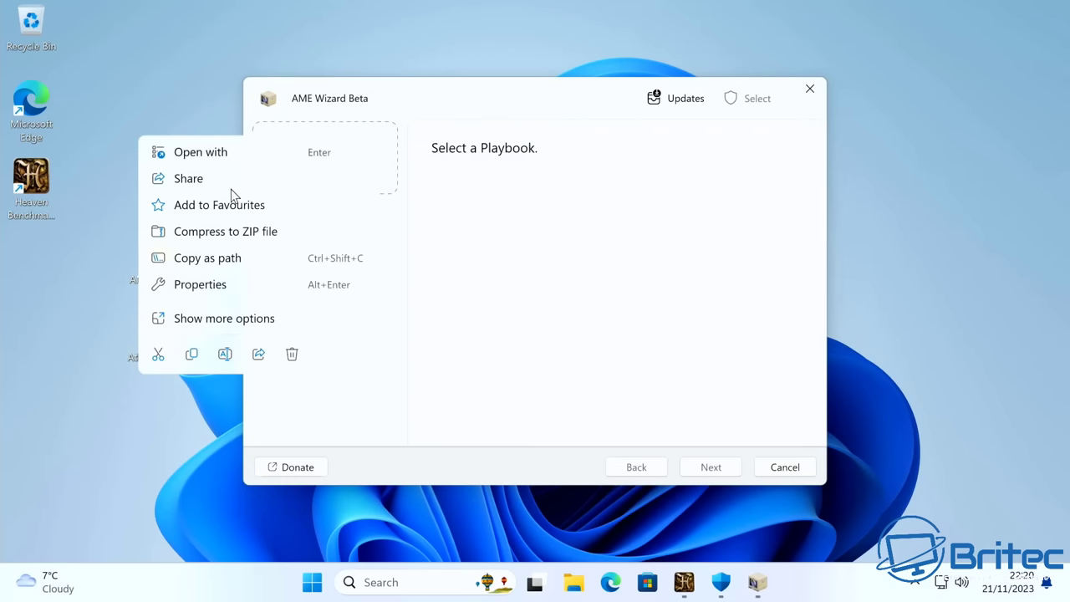
click(188, 324)
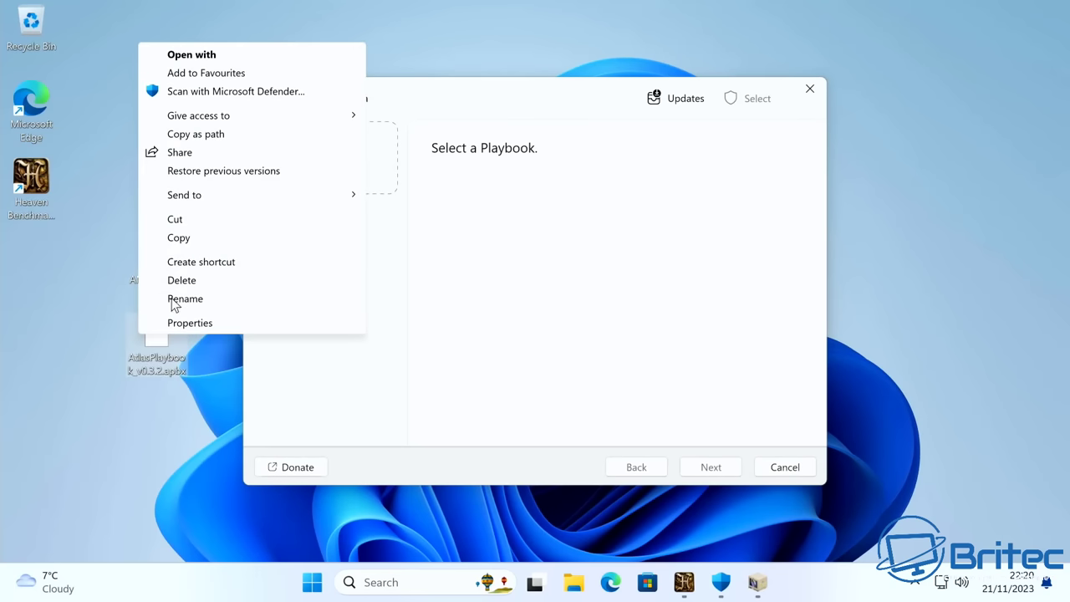
click(131, 414)
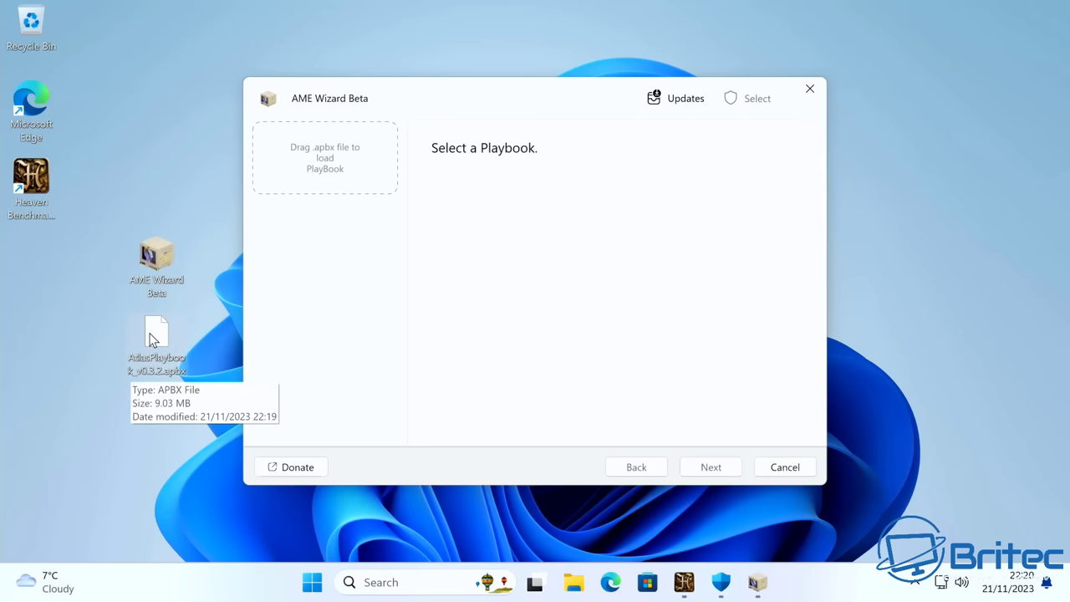
drag(152, 338, 314, 154)
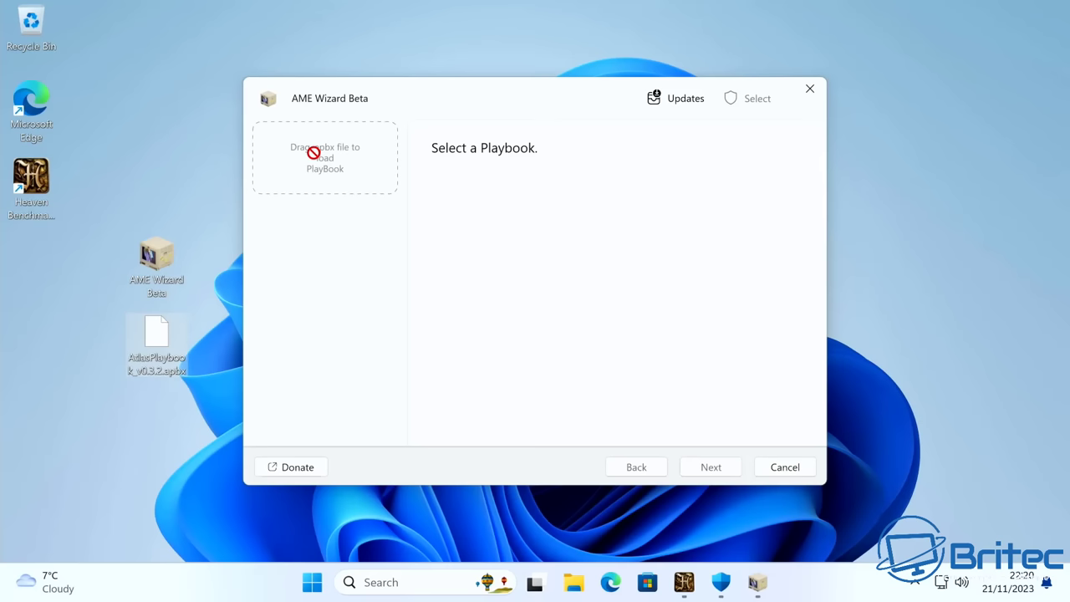
drag(313, 153, 317, 163)
Load AtlasPlaybook_v0.3.2.apbx from the Desktop folder into AME Wizard by browsing for the file
click(318, 163)
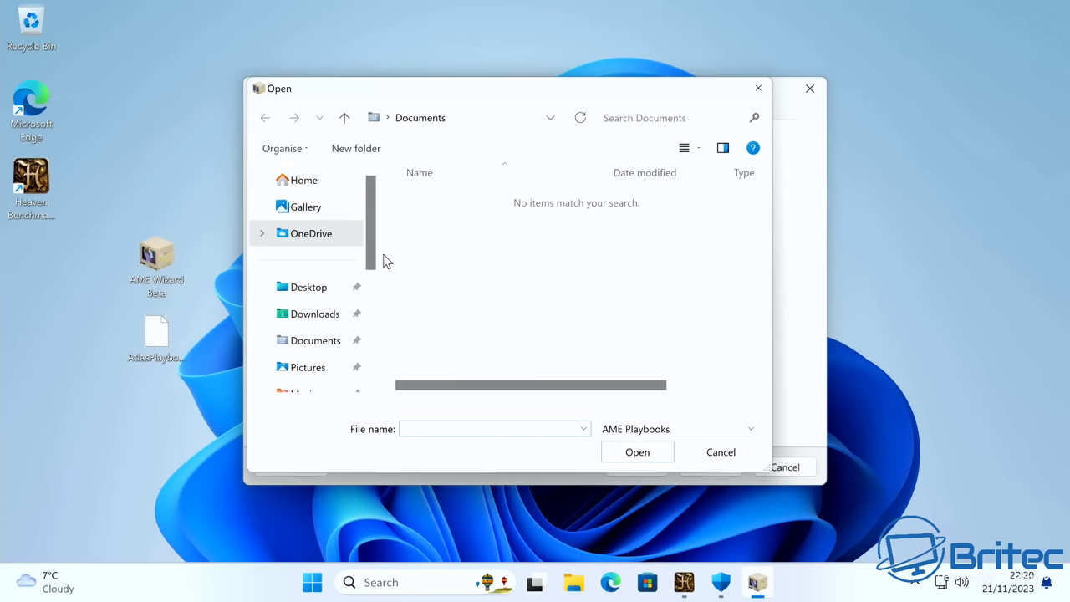
click(300, 290)
click(476, 203)
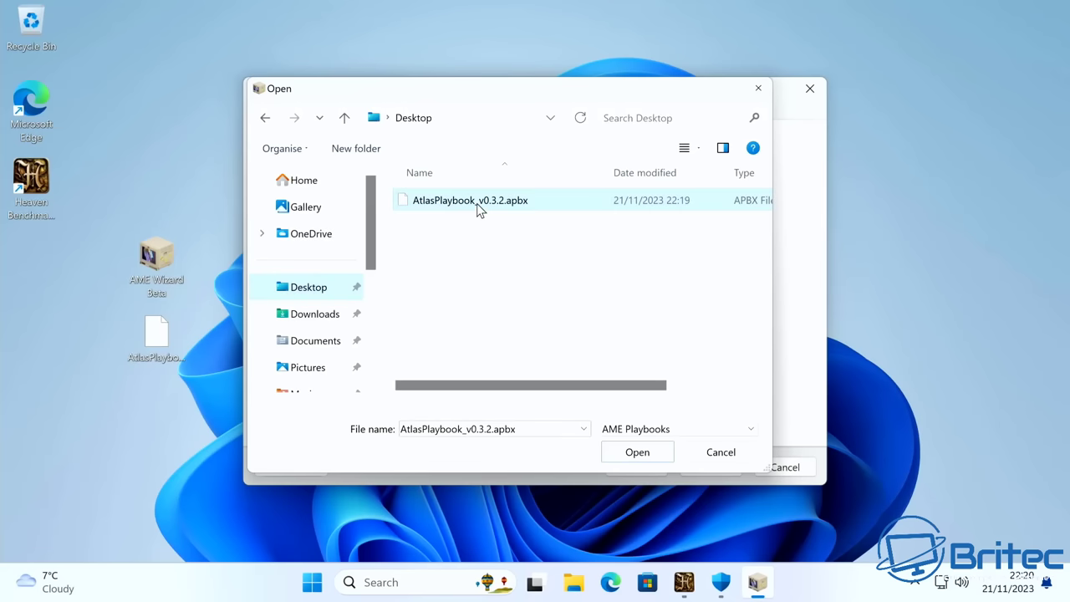
click(616, 453)
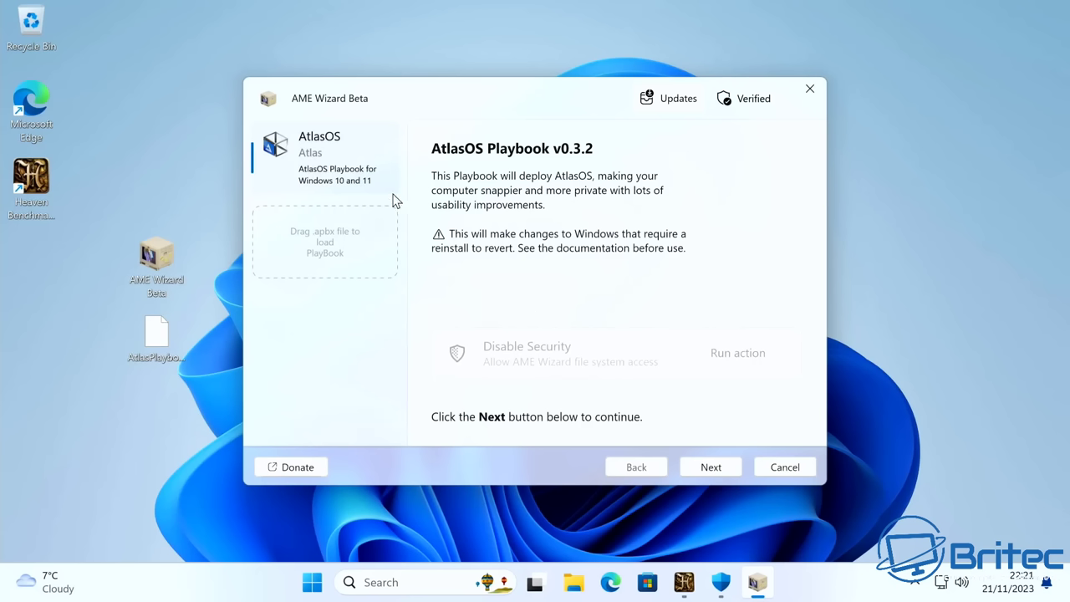
Run the playbook's requirements check, install all pending Windows updates it requires and close Settings
click(696, 469)
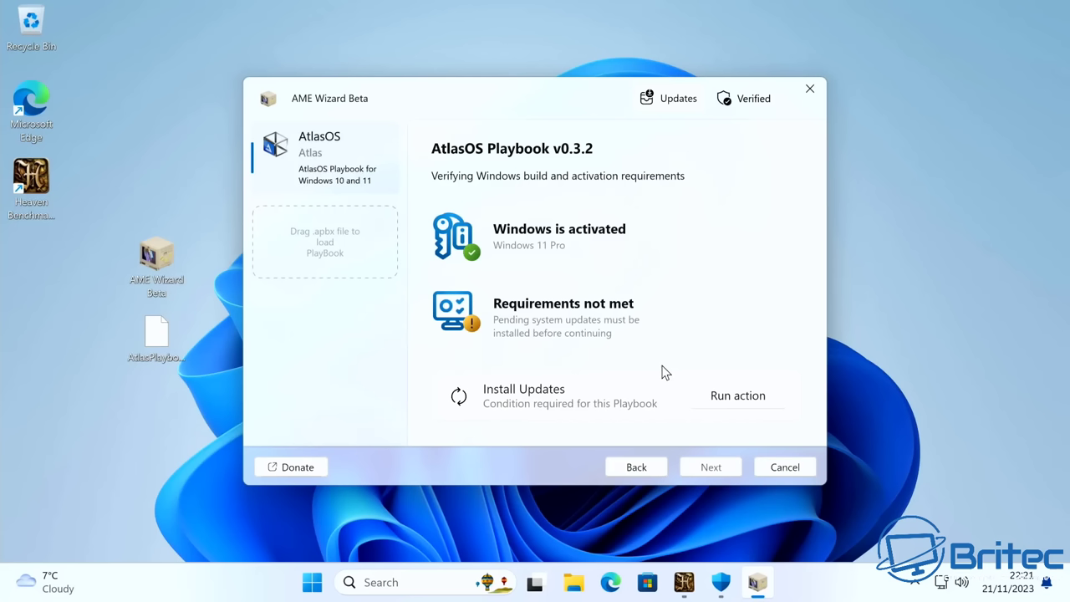
click(726, 396)
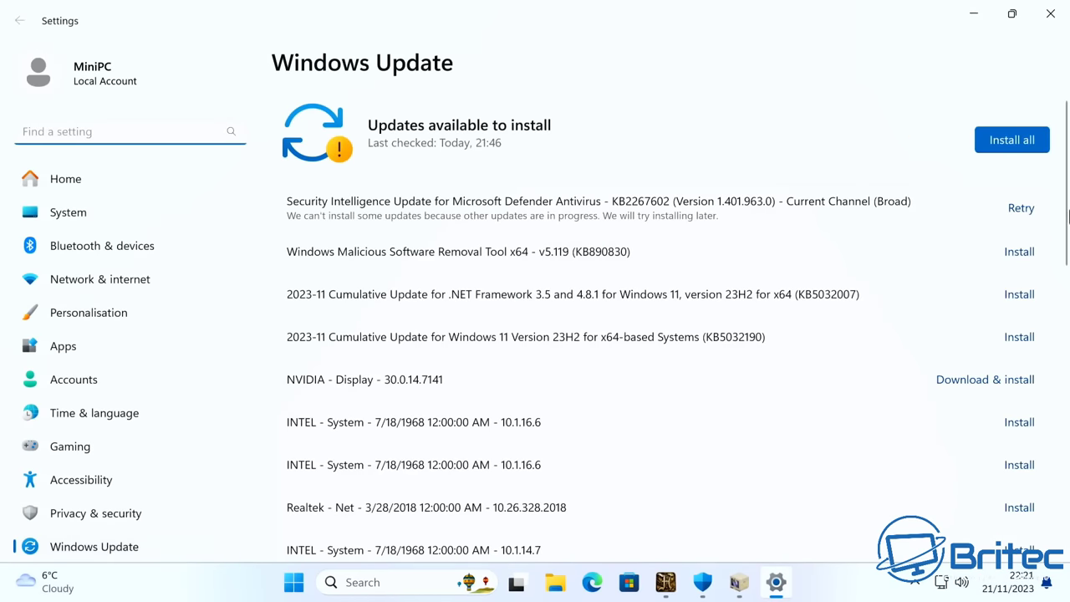
click(1006, 142)
click(1006, 143)
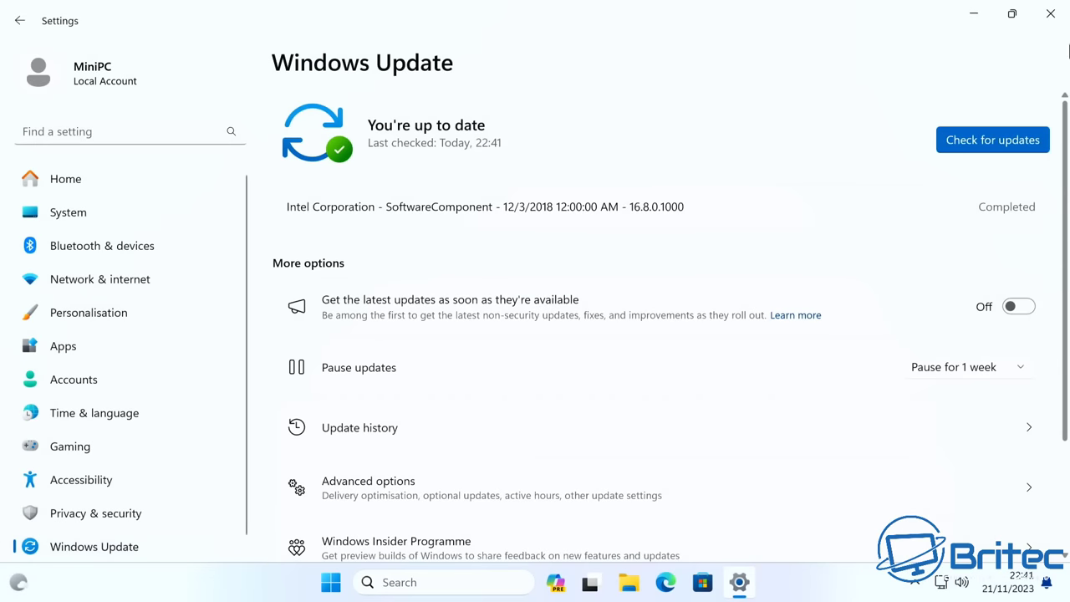
click(1051, 14)
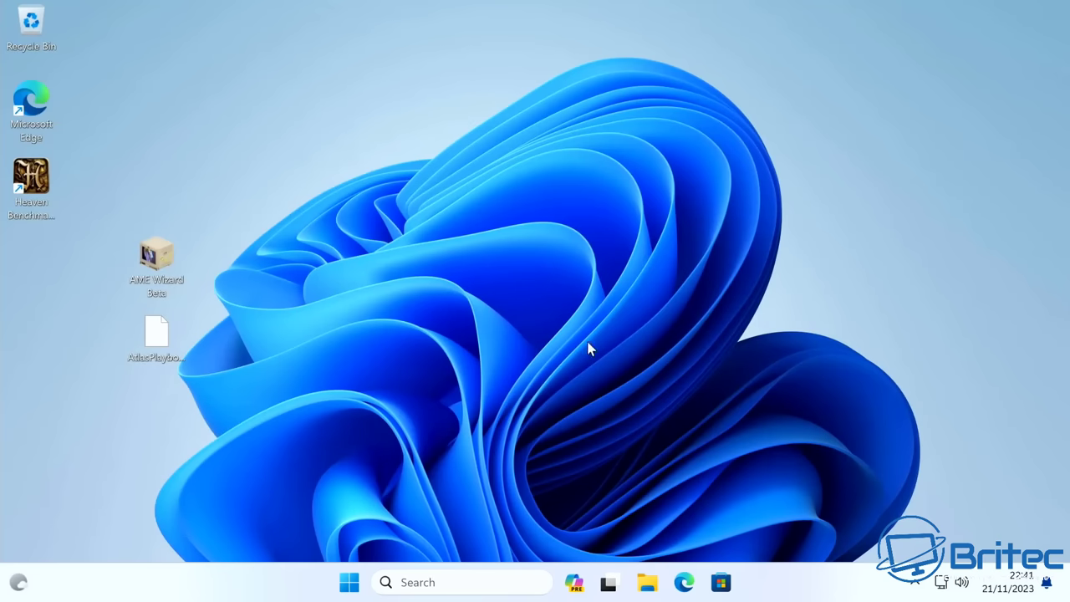
Launch Heaven Benchmark 4.0 from the desktop and run it with the launcher's current settings
click(38, 180)
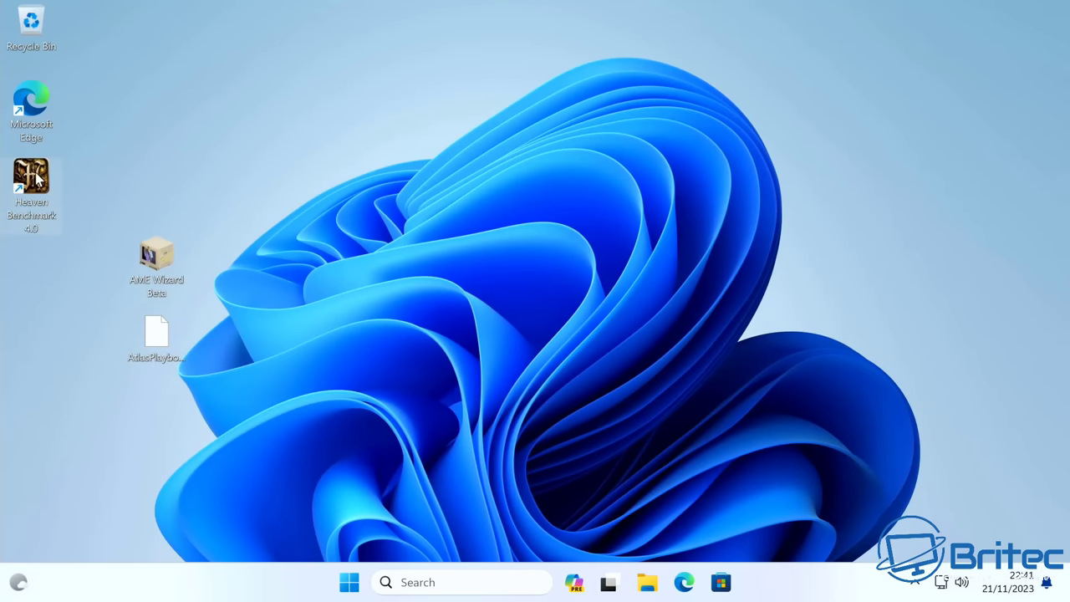
double_click(38, 180)
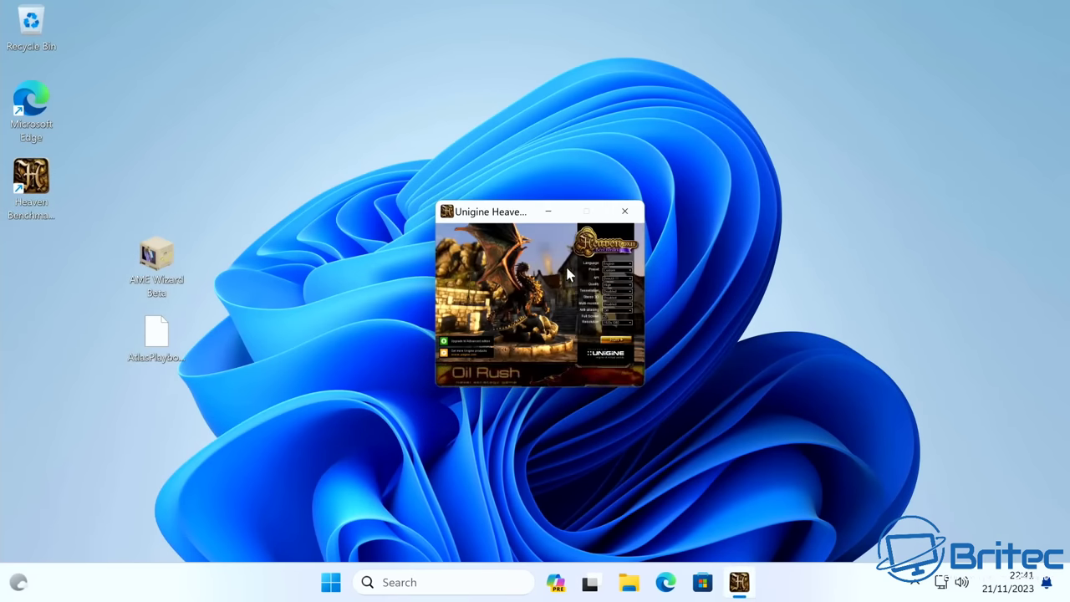
click(617, 344)
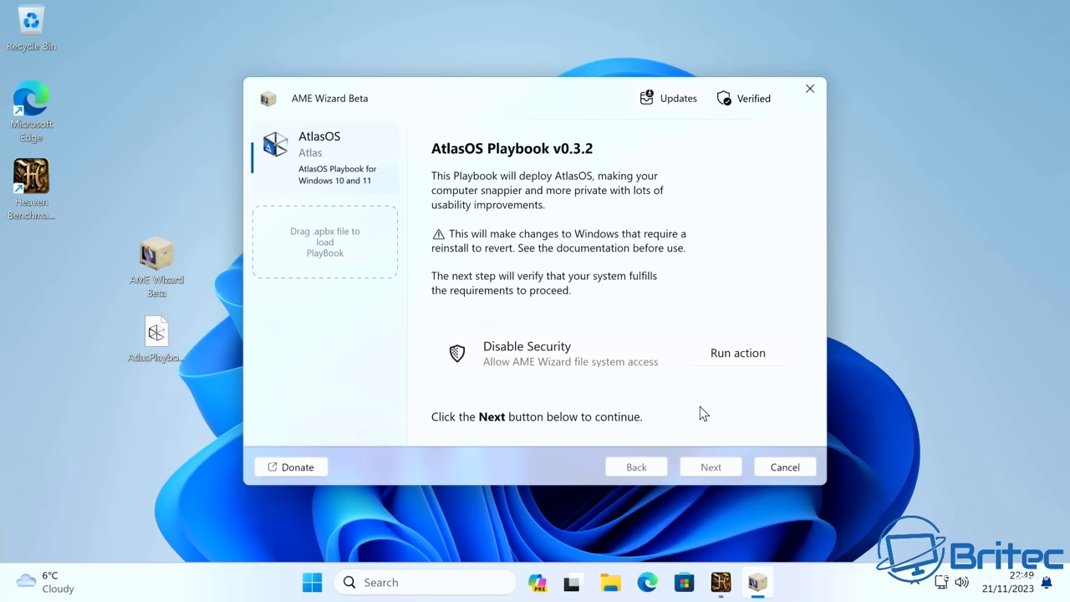
Start the playbook's Disable Security action and open Windows Security through the Privacy & security settings
click(738, 355)
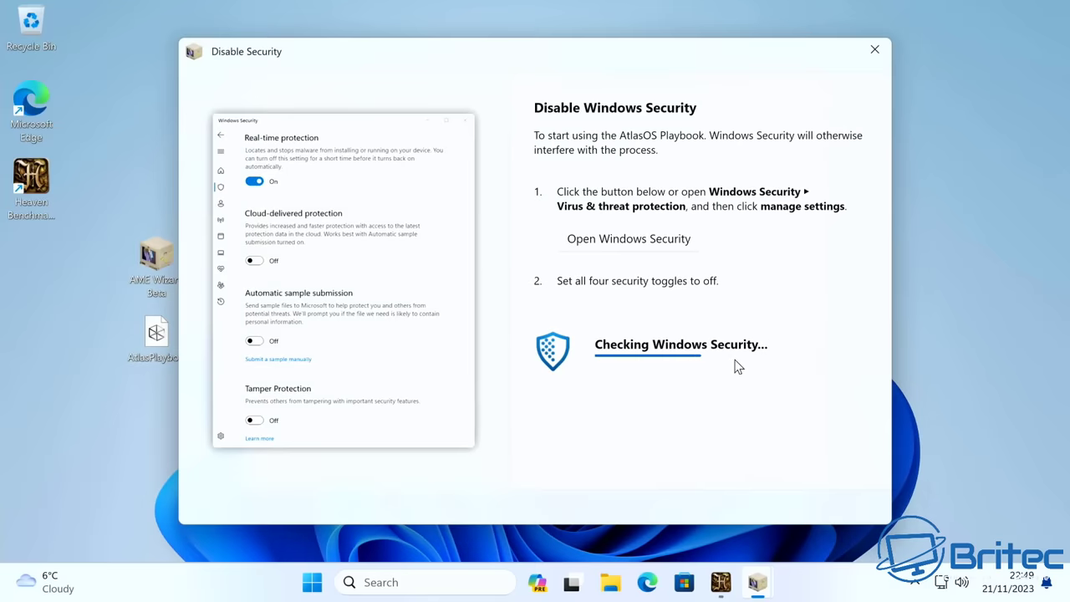
click(310, 581)
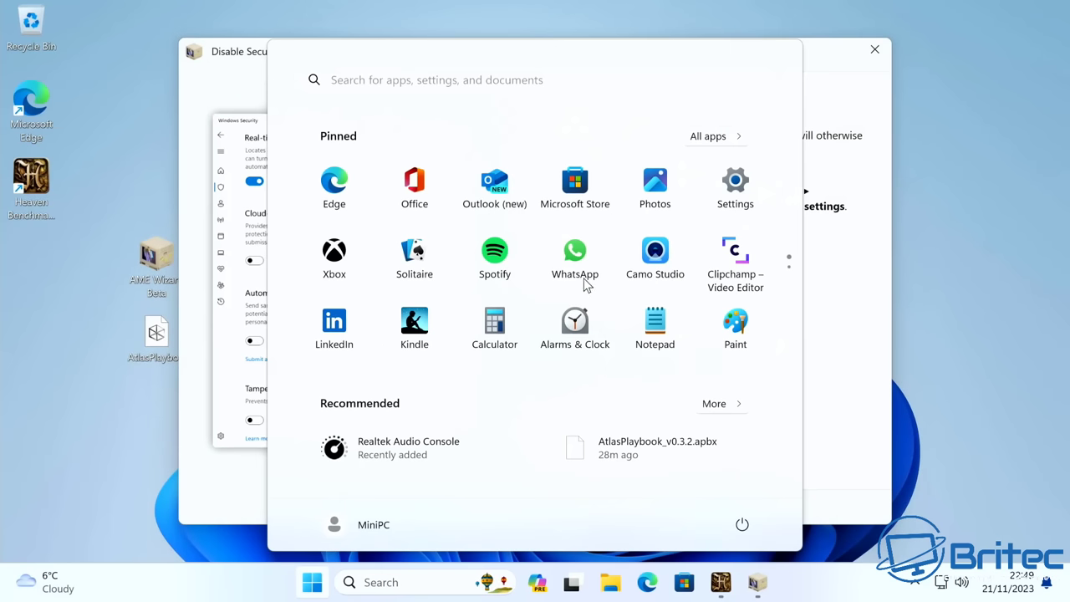
click(724, 185)
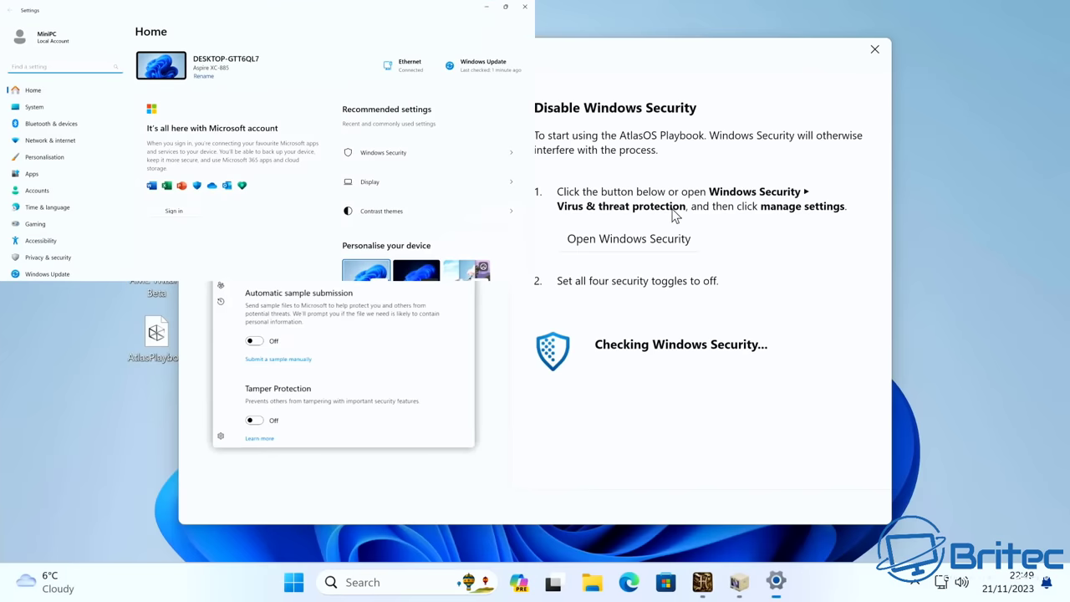
drag(399, 10, 447, 141)
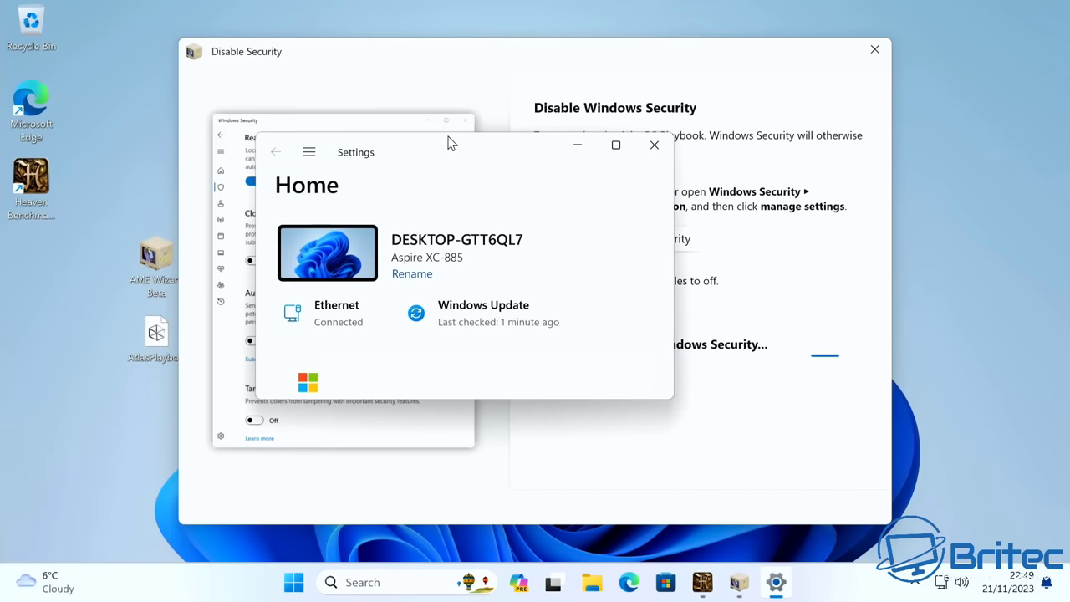
click(619, 147)
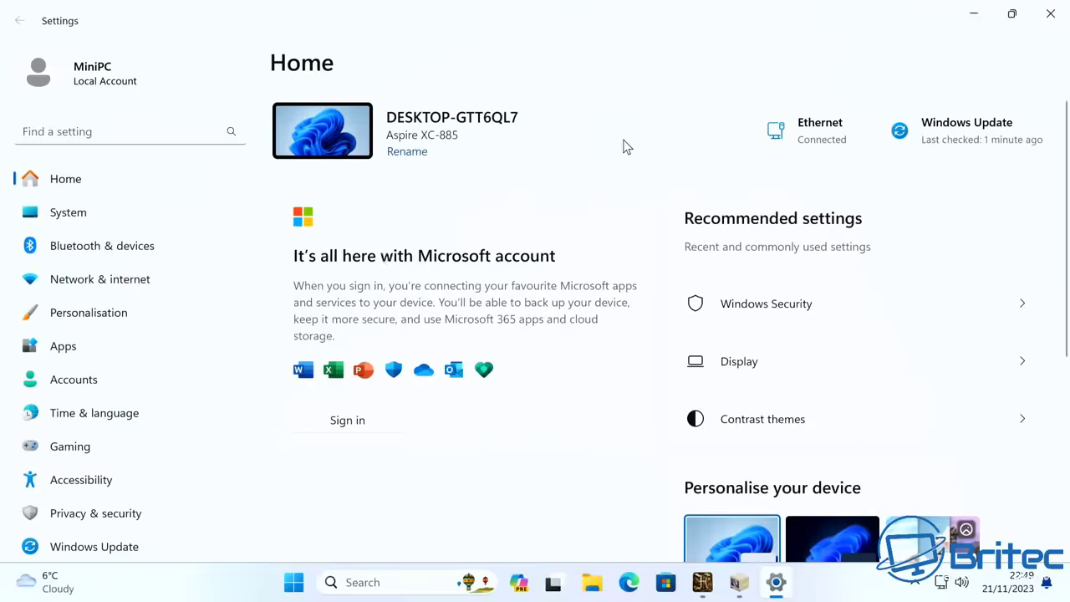
click(83, 512)
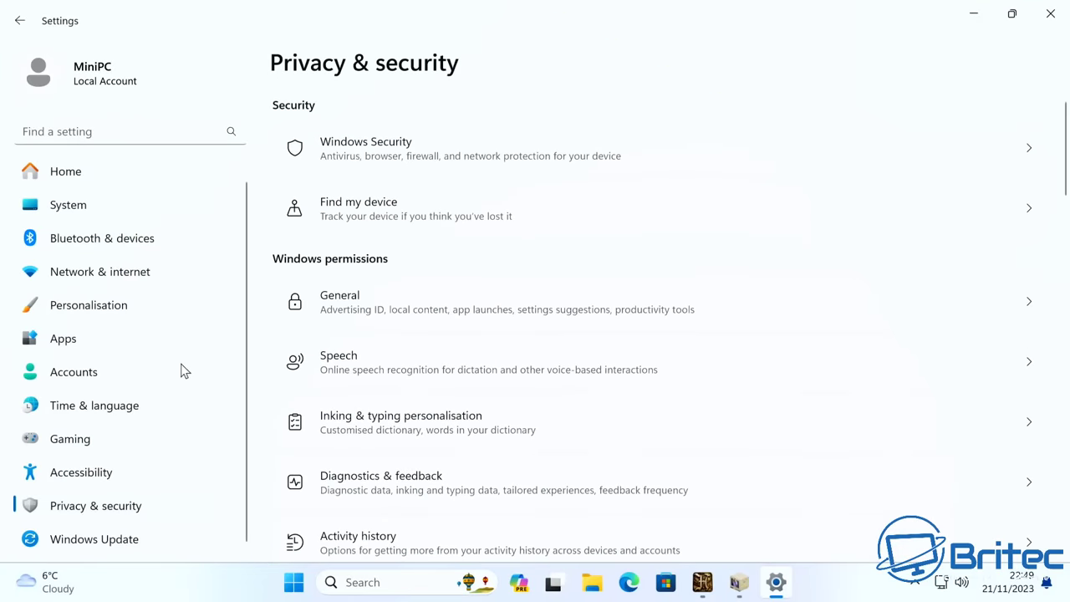
click(332, 147)
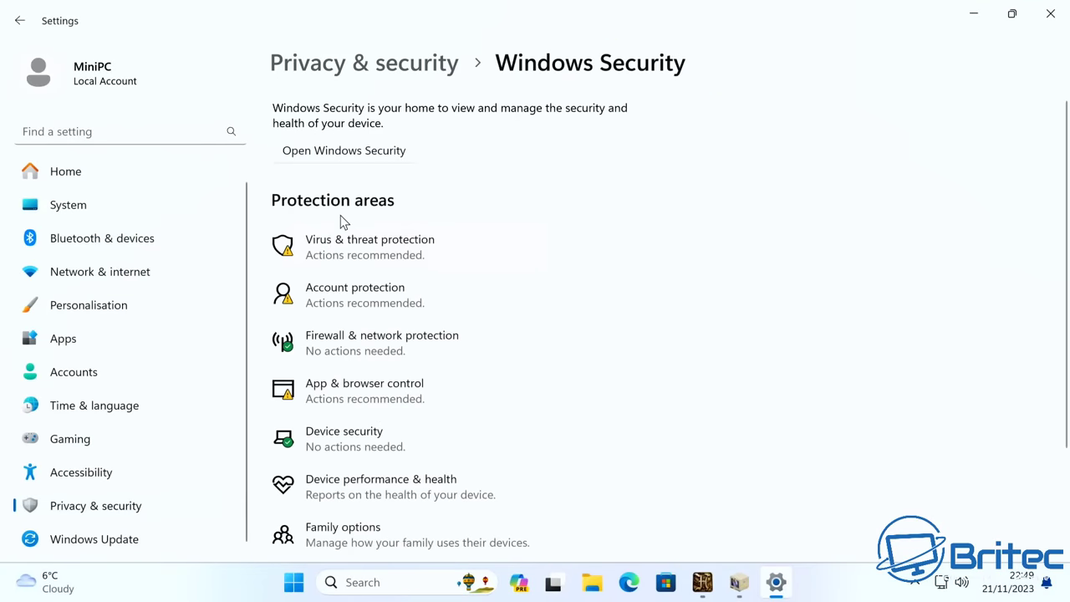
click(331, 152)
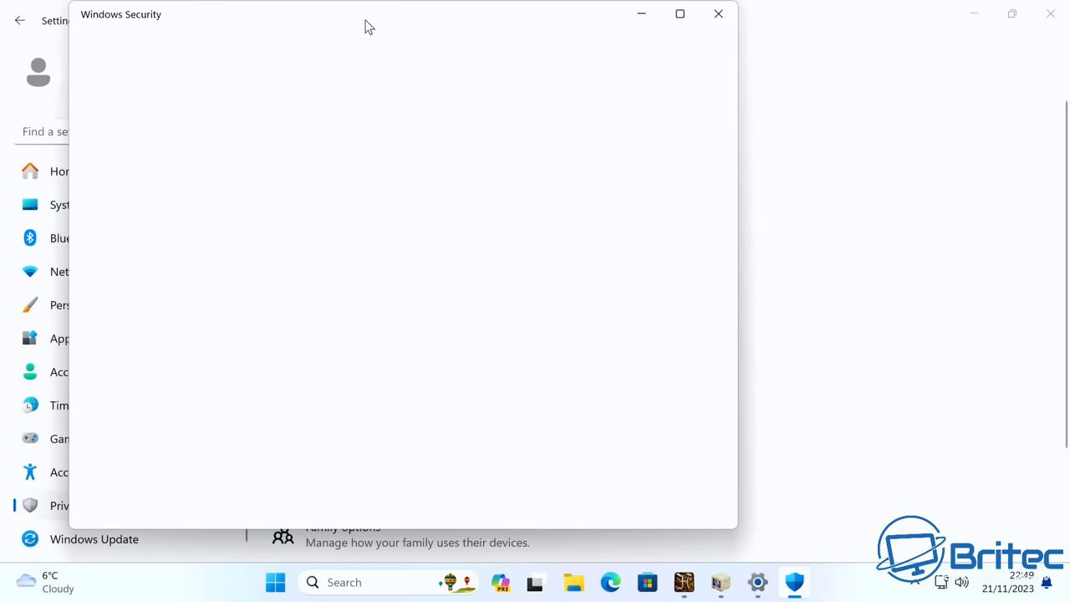
Turn off real-time protection in the Virus & threat protection settings and approve the change
scroll(376, 285, down, 2)
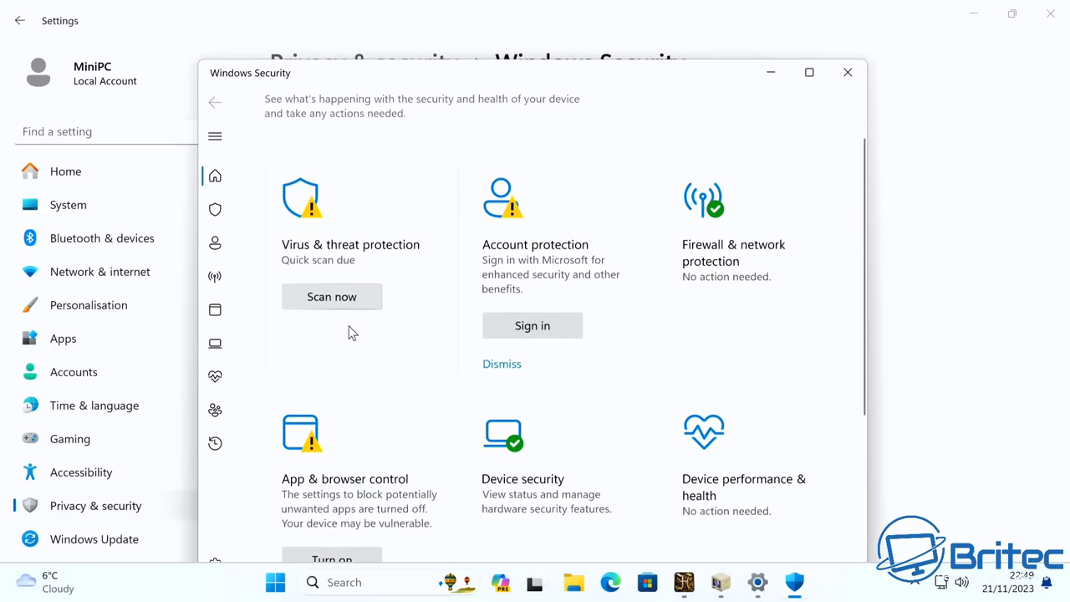
click(216, 209)
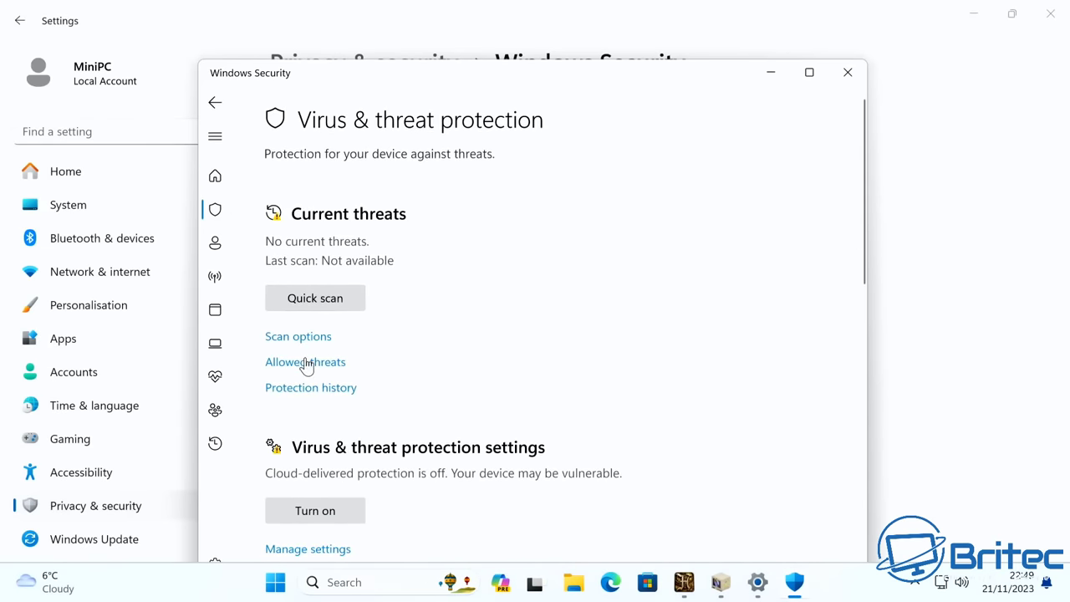
scroll(315, 432, down, 1)
scroll(313, 426, down, 1)
click(309, 402)
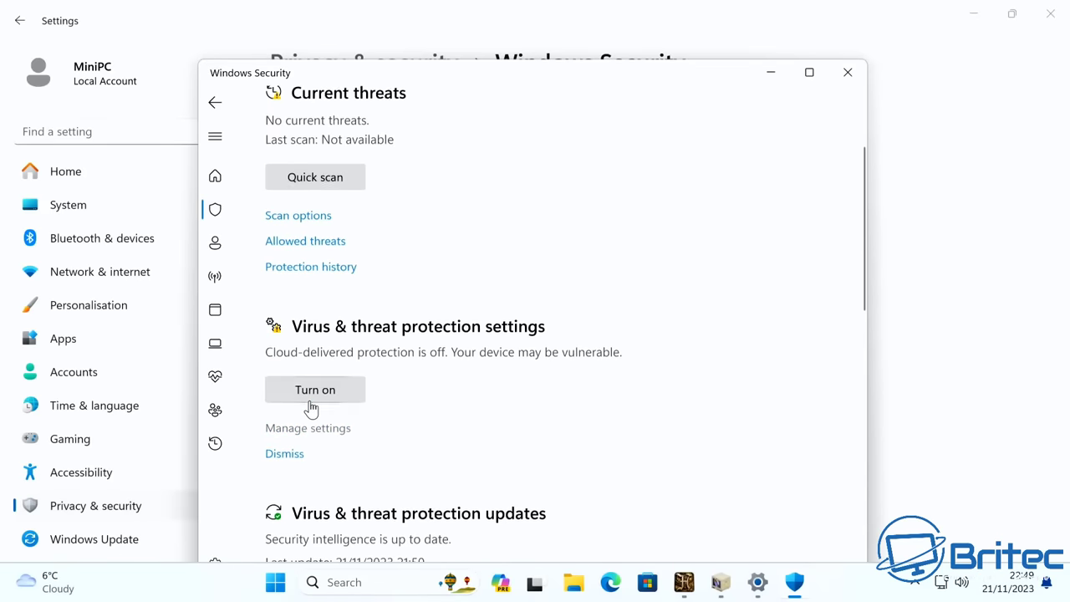
click(306, 316)
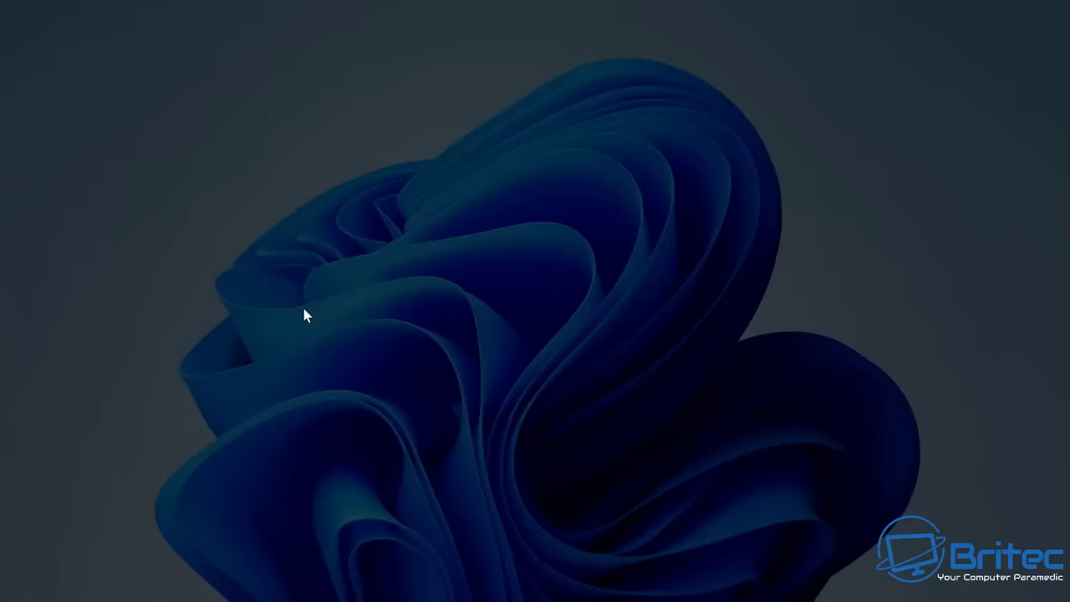
click(480, 435)
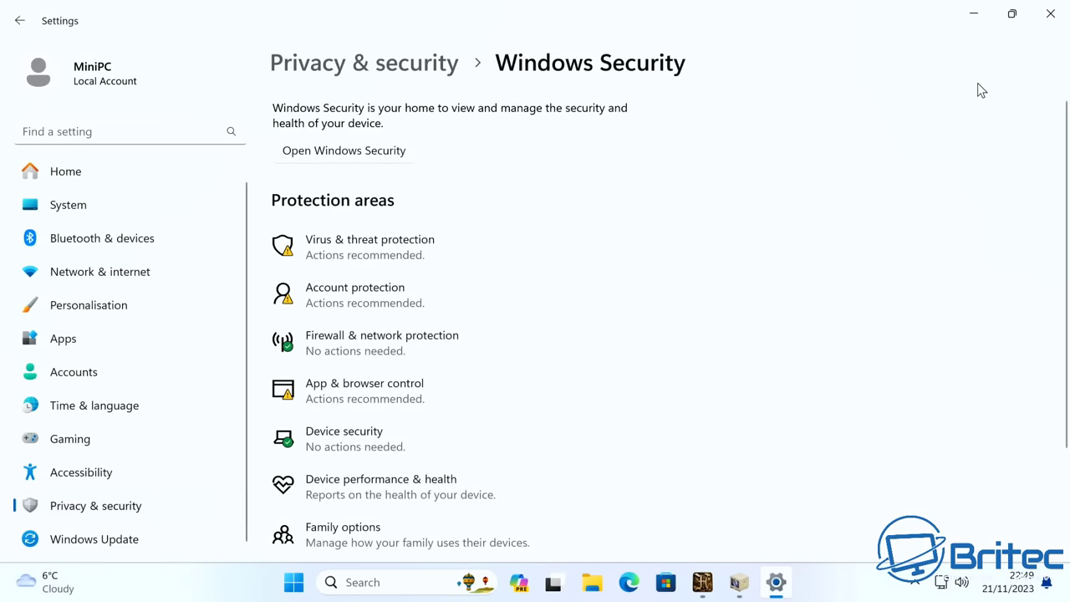
Return to AME Wizard, dismissing the virus protection notification and closing the Disable Security window
click(974, 14)
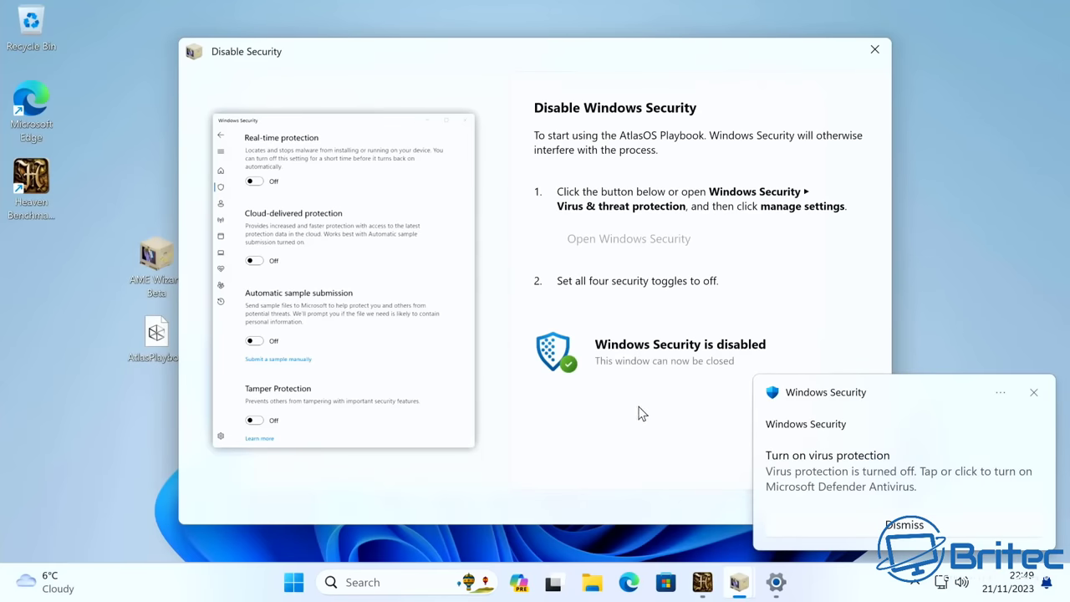
click(1033, 393)
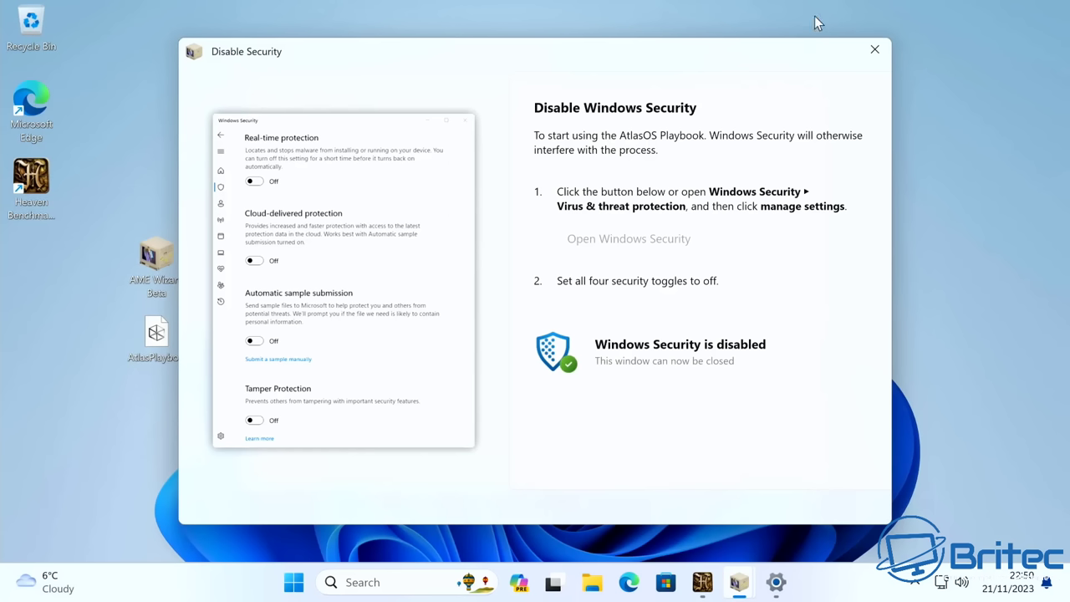
click(874, 51)
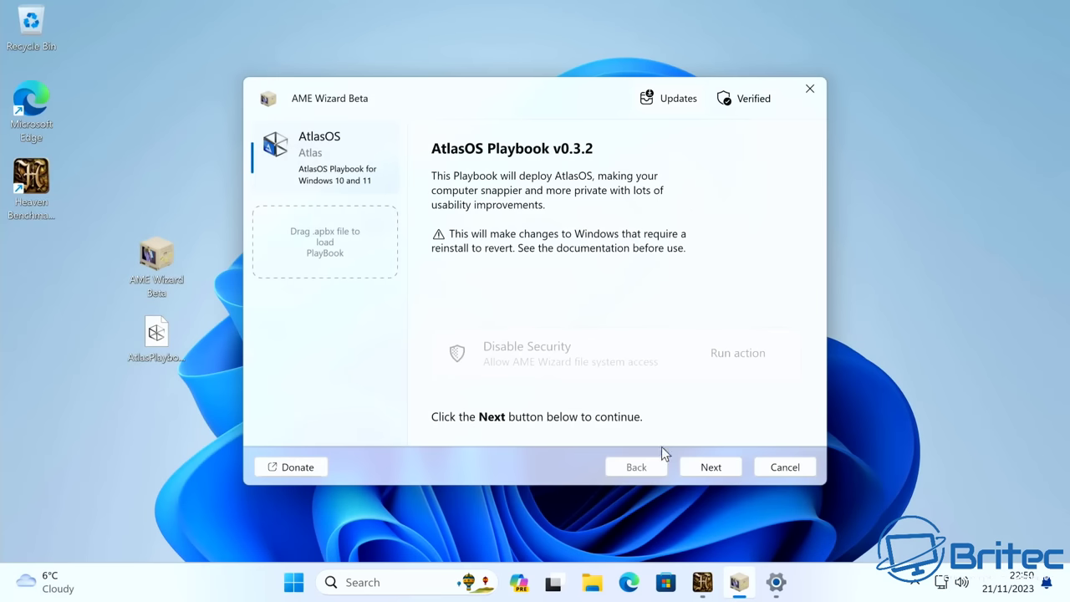
Run the AtlasOS requirements check, review the AME Wizard Core and GUI licences, and accept the license agreement
click(709, 469)
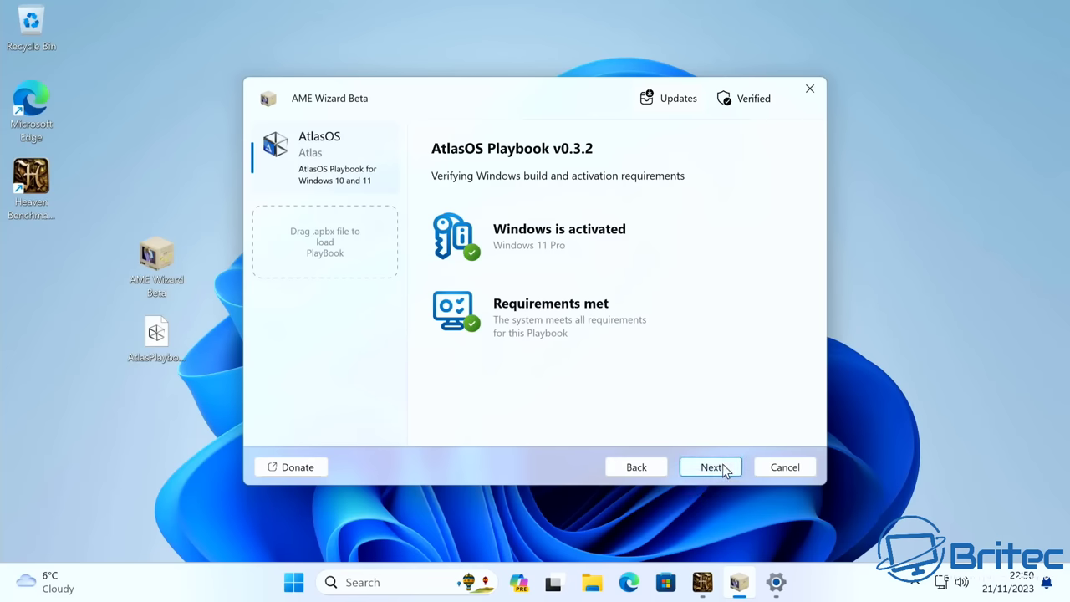
click(712, 468)
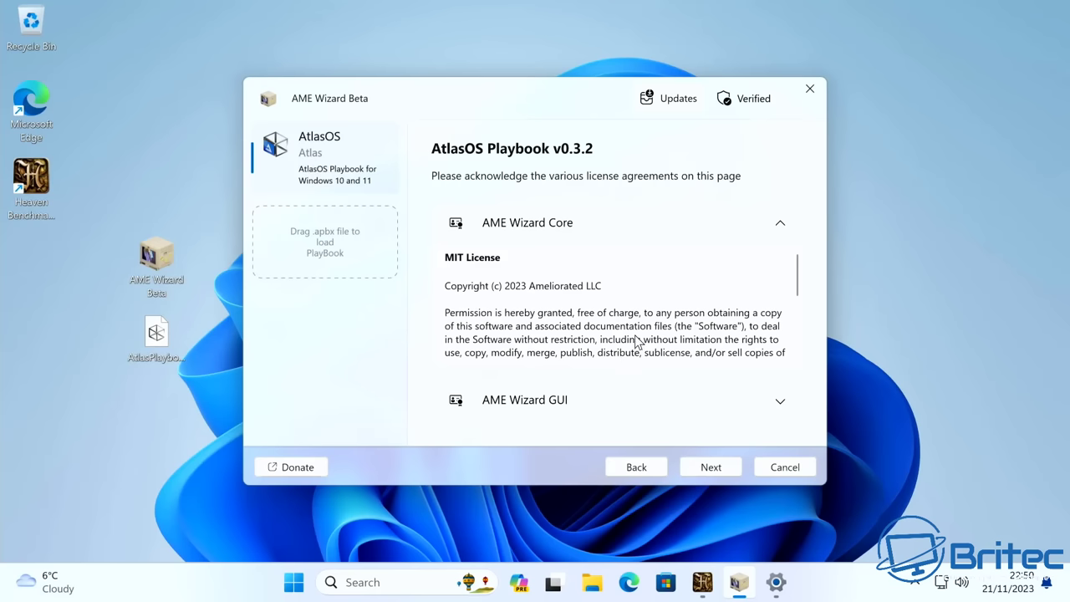
scroll(638, 303, down, 5)
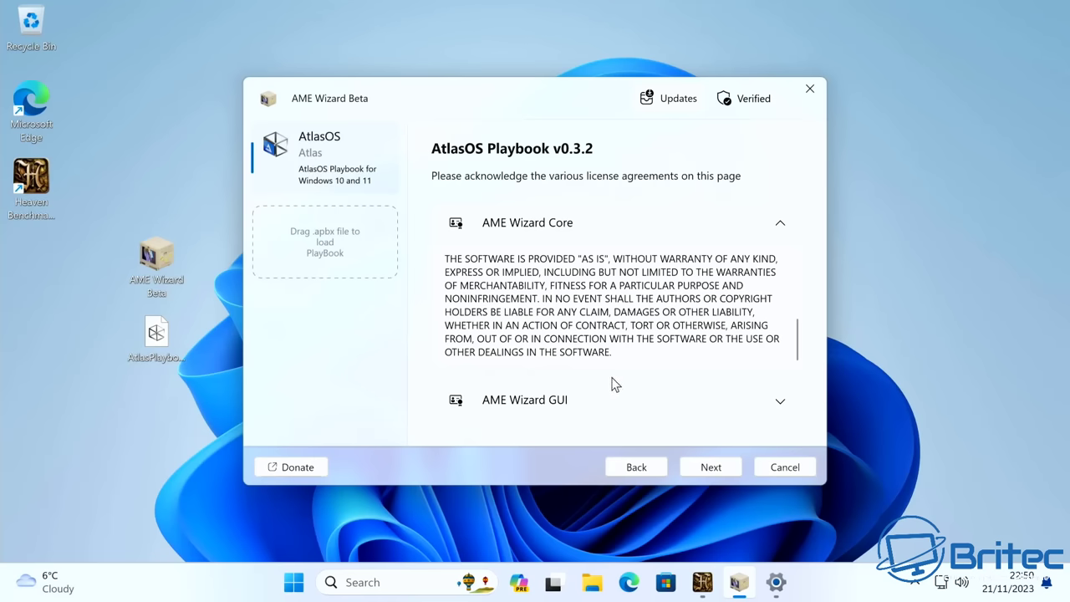
click(617, 403)
scroll(627, 396, down, 3)
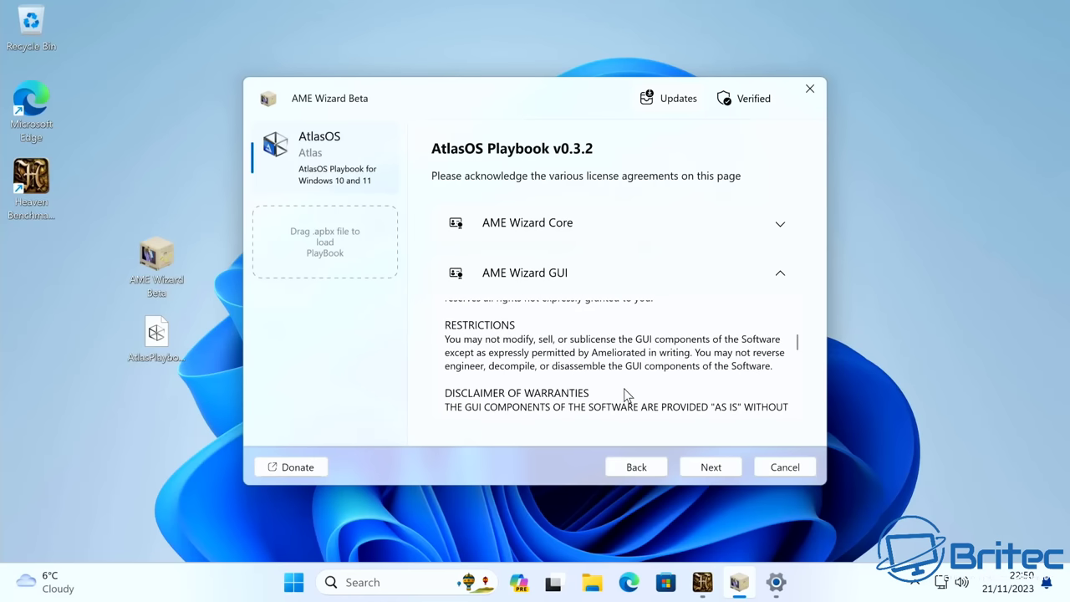
click(705, 468)
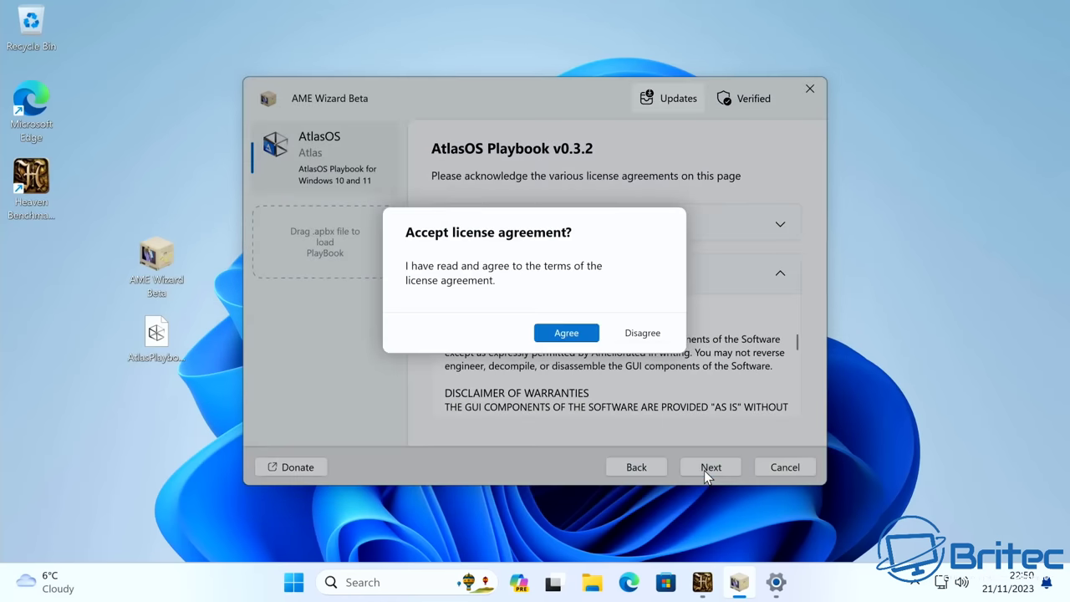
click(596, 332)
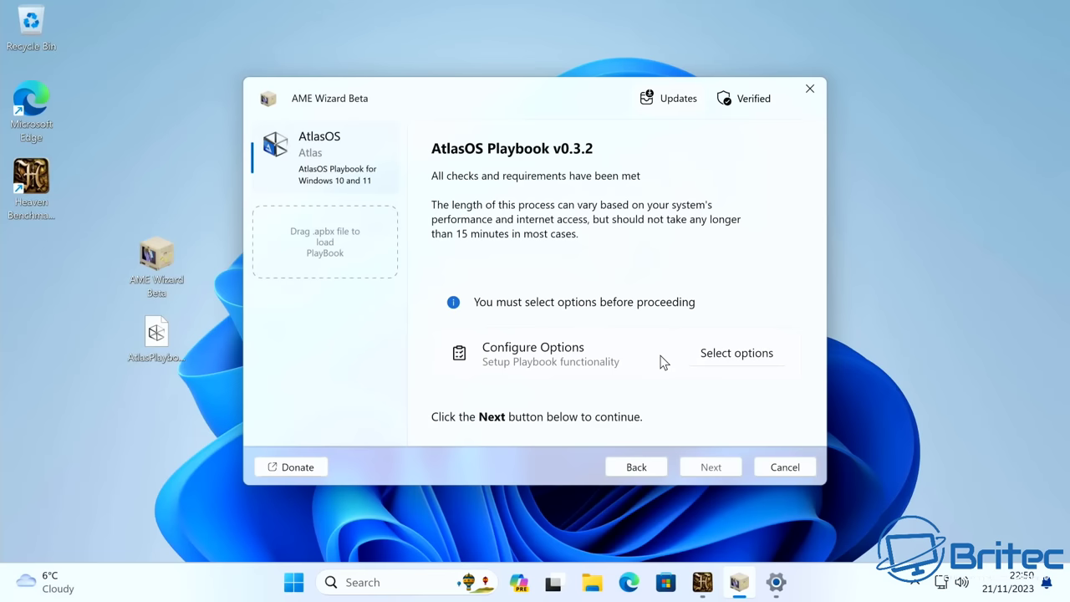
Configure the playbook's security options: keep Defender enabled, disable all mitigations and disable core isolation
click(761, 353)
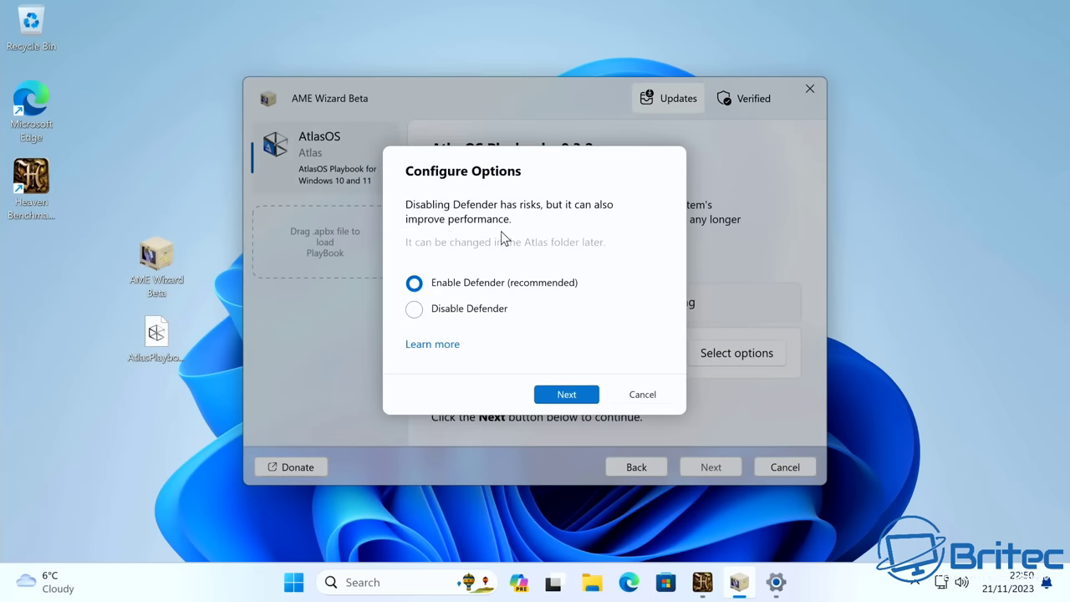
click(567, 395)
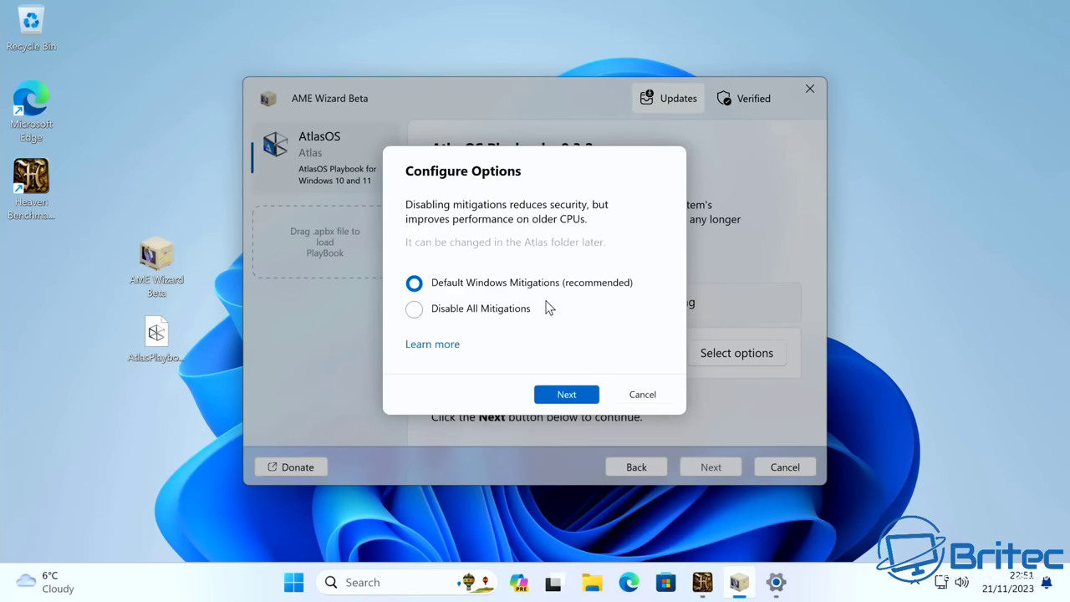
click(473, 313)
click(572, 395)
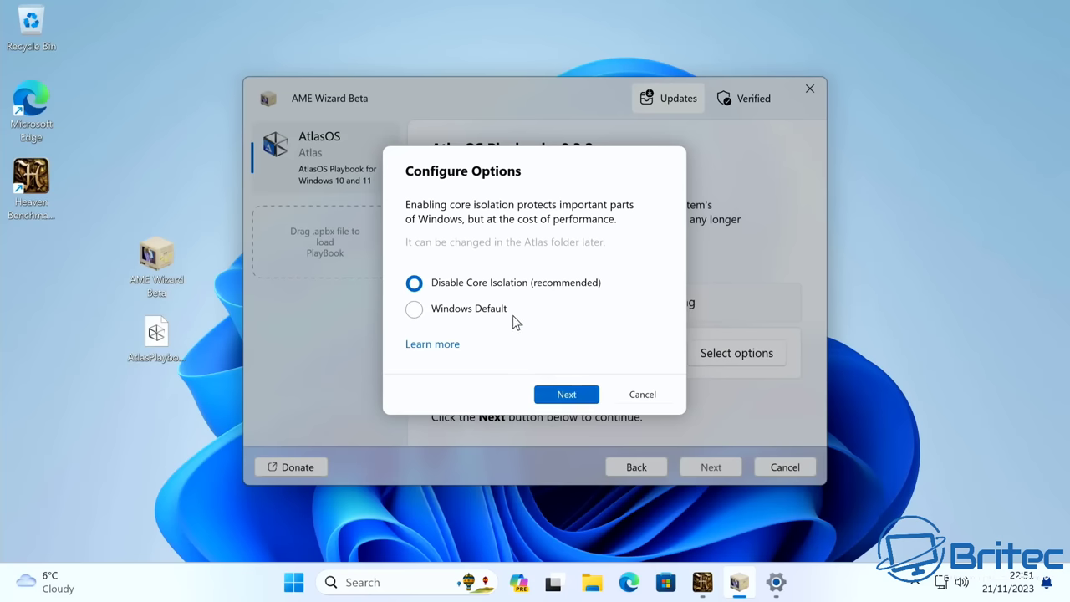
click(555, 402)
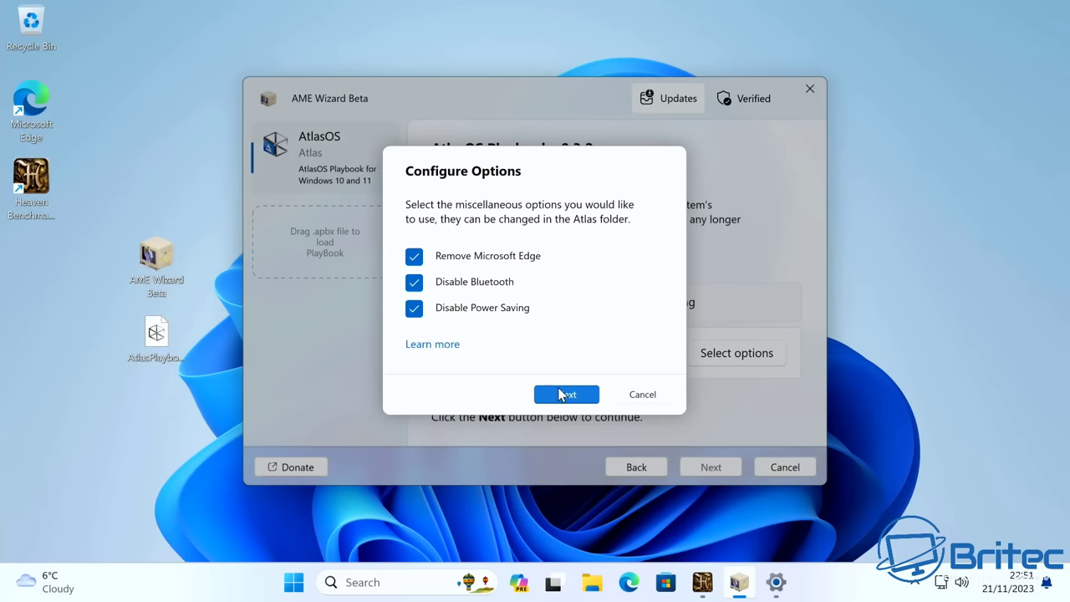
Keep Remove Microsoft Edge, Disable Bluetooth and Disable Power Saving selected, and choose Chrome as the browser to install
click(562, 395)
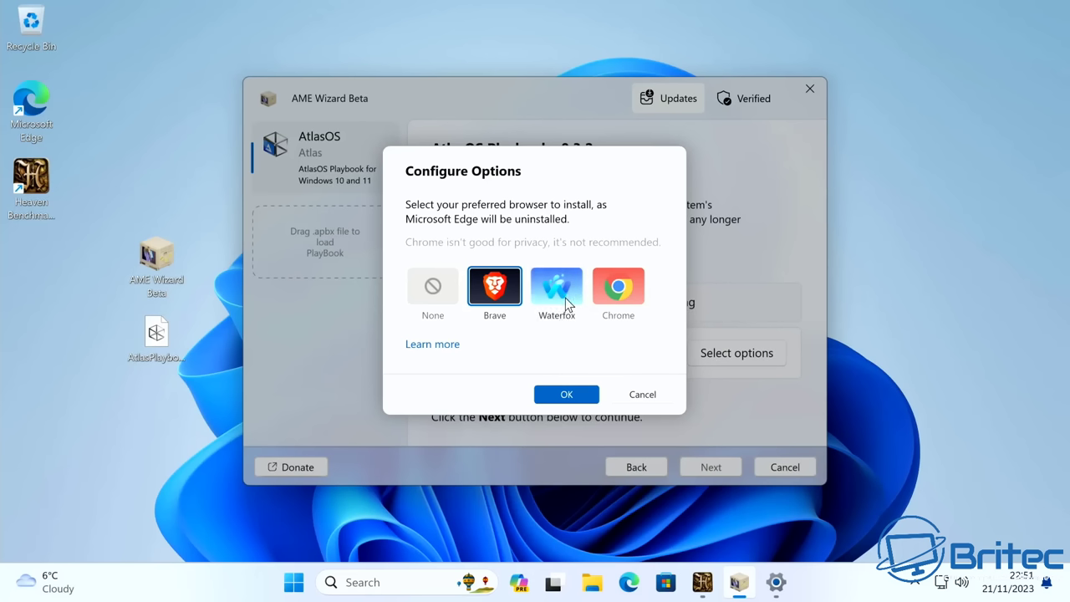
click(609, 295)
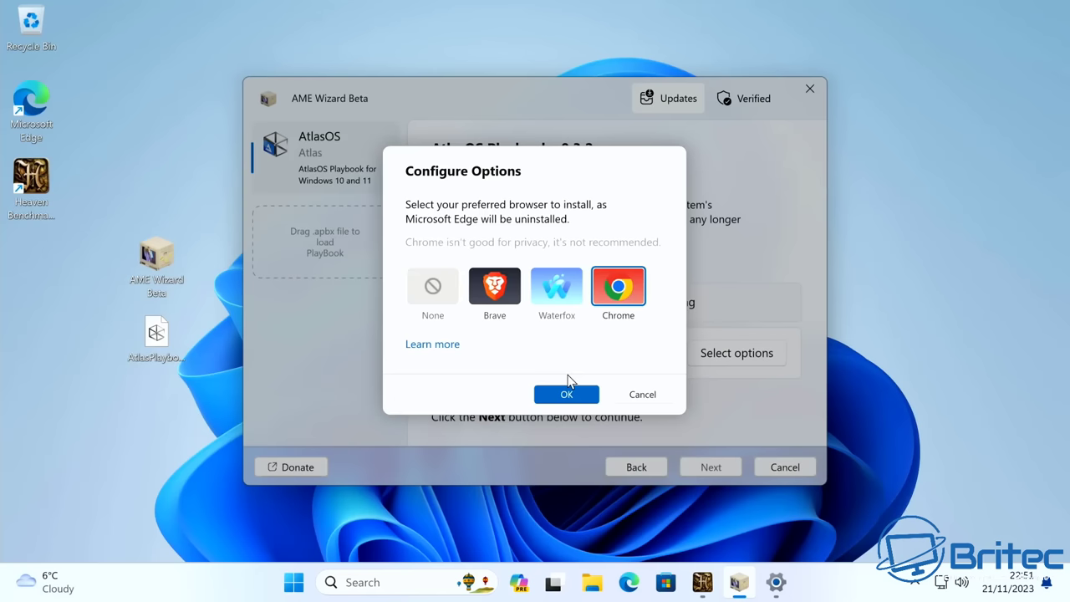
click(570, 393)
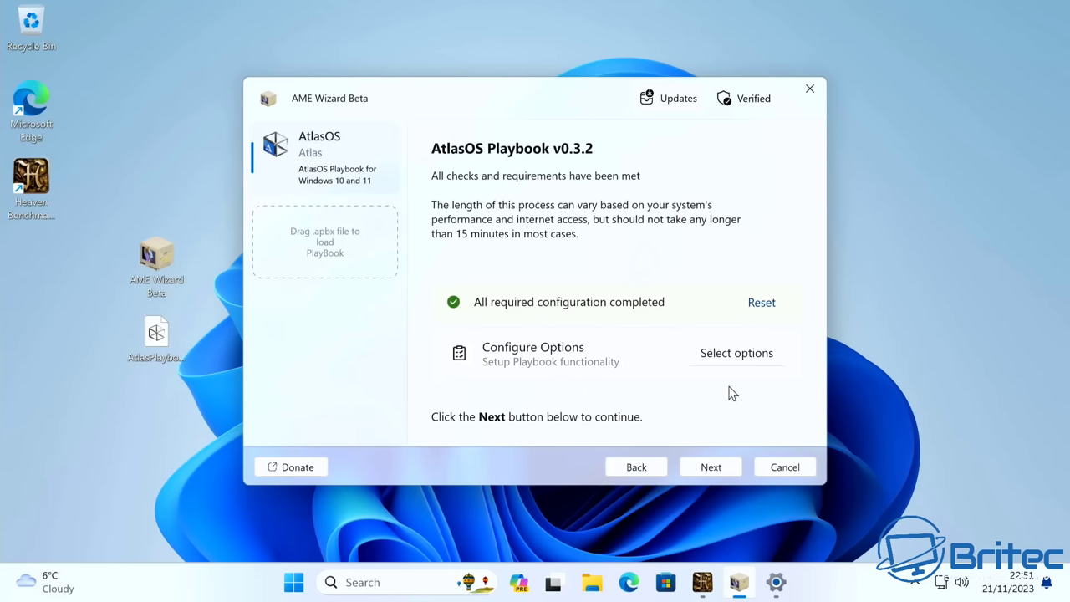
Reopen the playbook options and cancel without changes, and apply the configured AtlasOS playbook
click(745, 355)
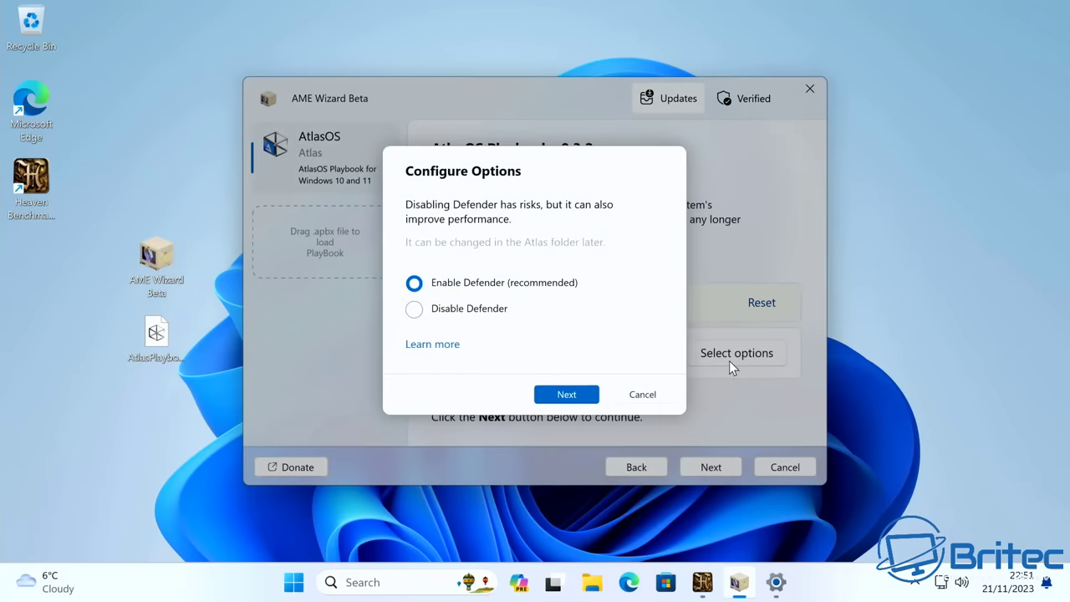
click(637, 395)
click(707, 466)
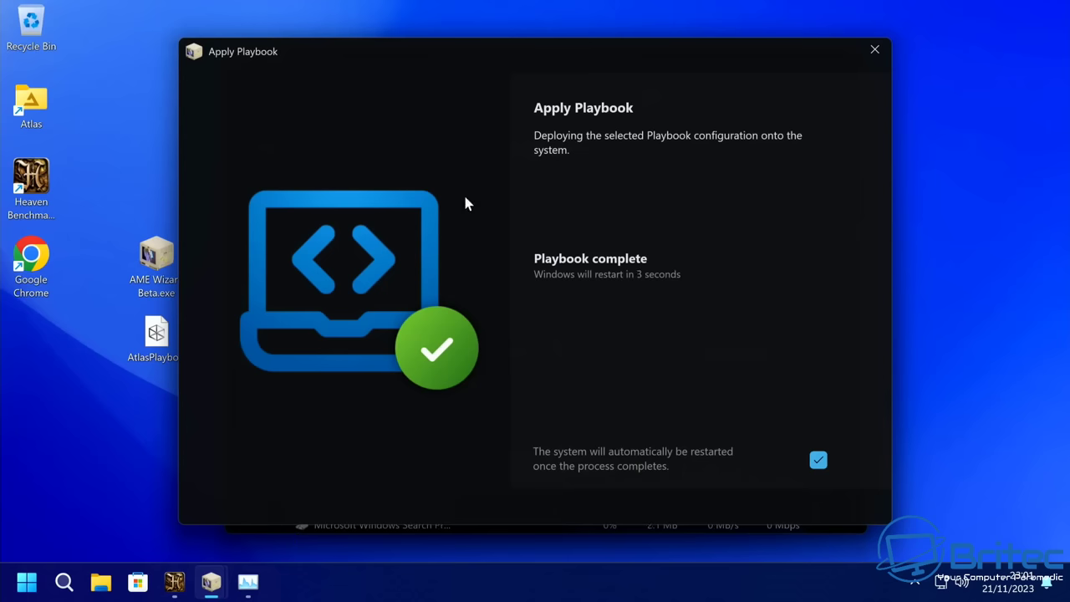
Close the Apply Playbook window and Task Manager, and restart Windows
click(874, 54)
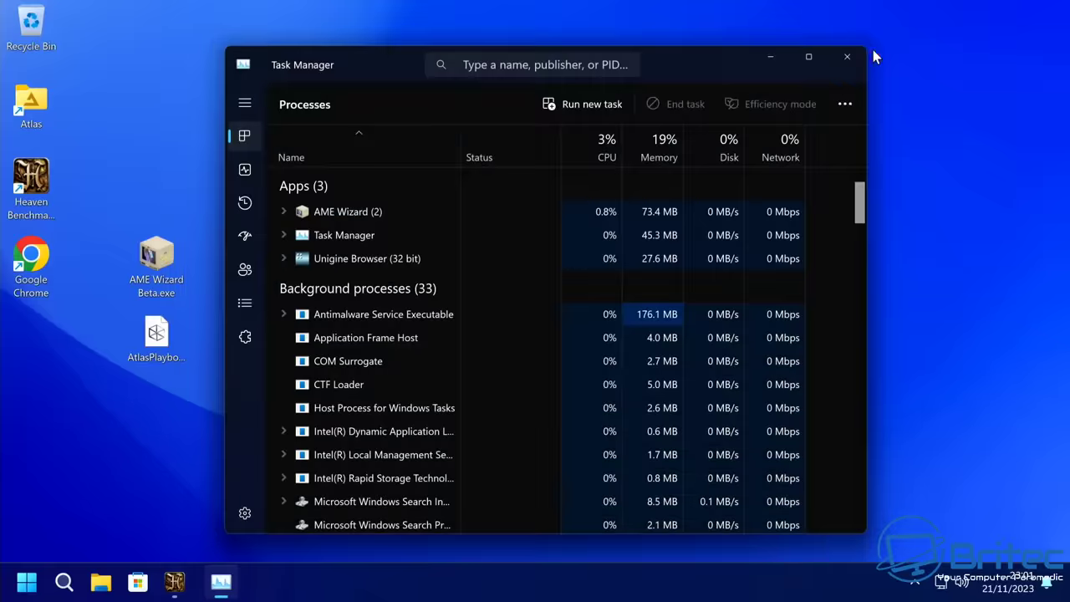
click(849, 61)
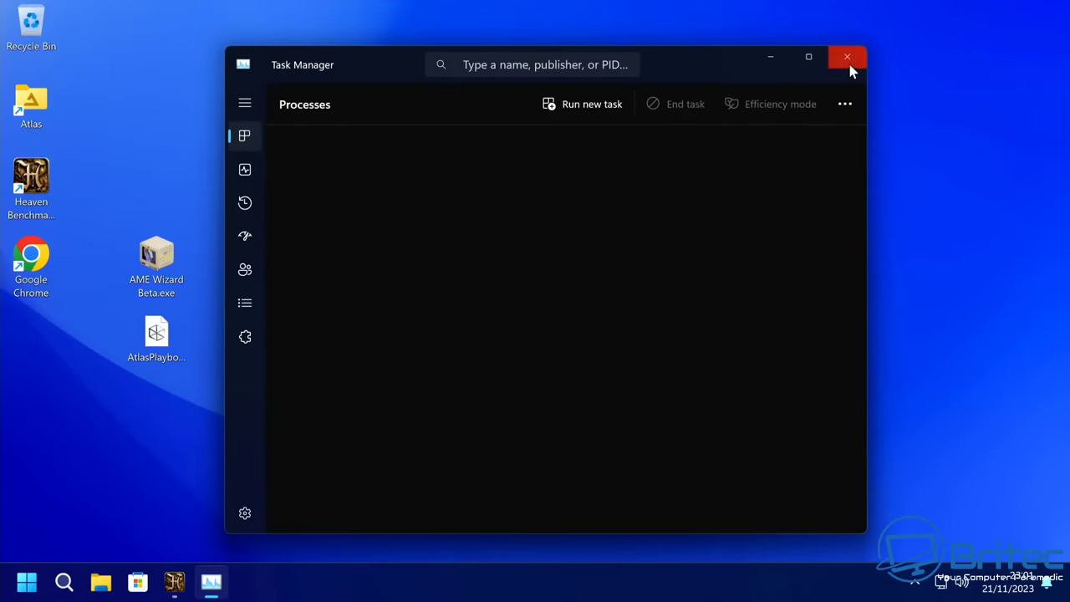
click(28, 585)
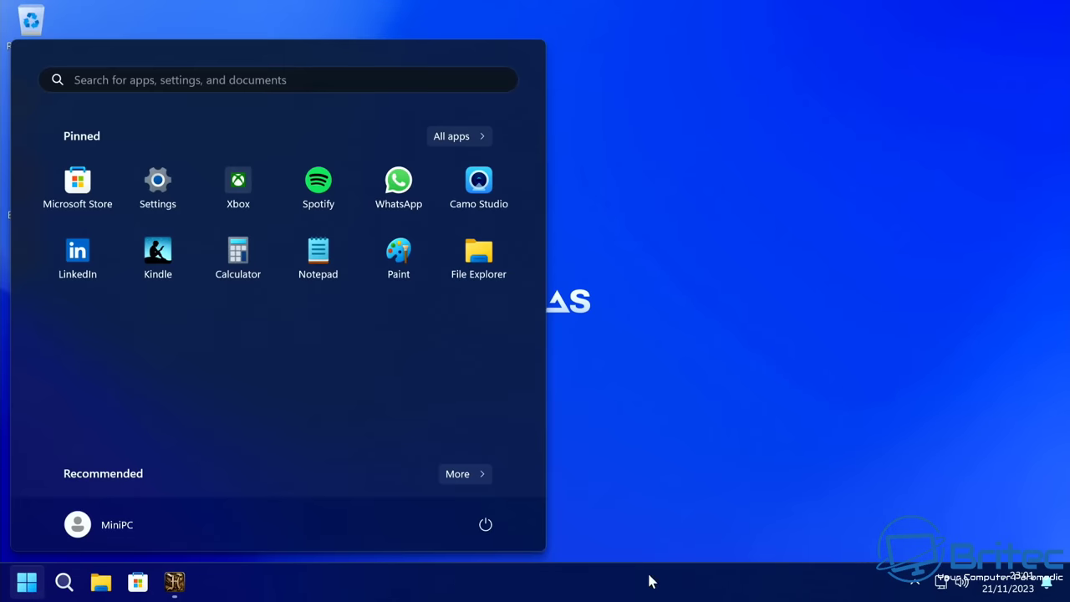
click(485, 524)
click(495, 492)
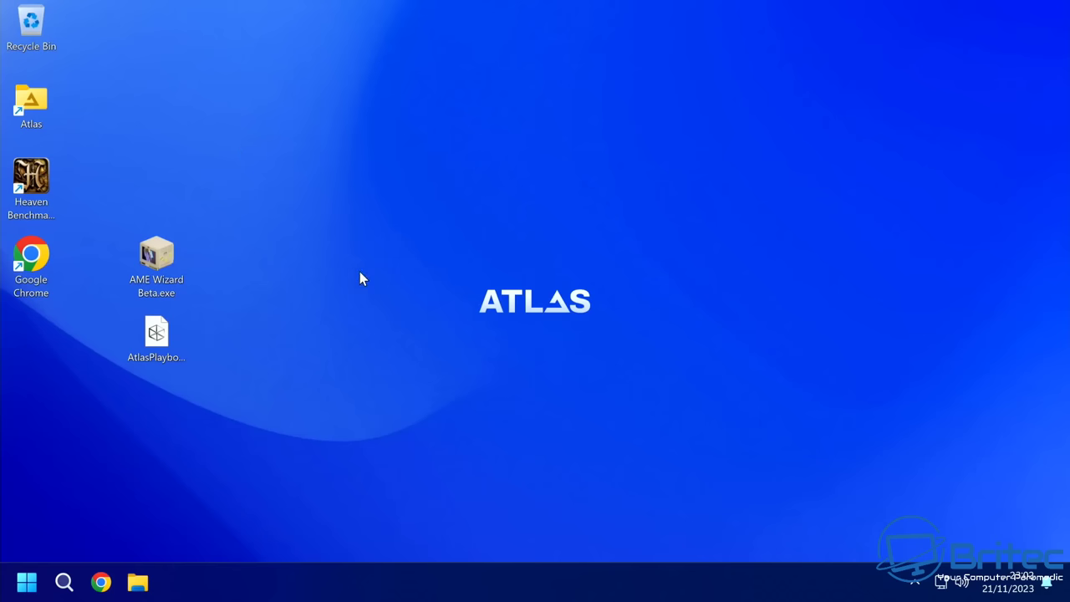
Open the Windows Settings and check the Tasks access page under Privacy & security
click(27, 583)
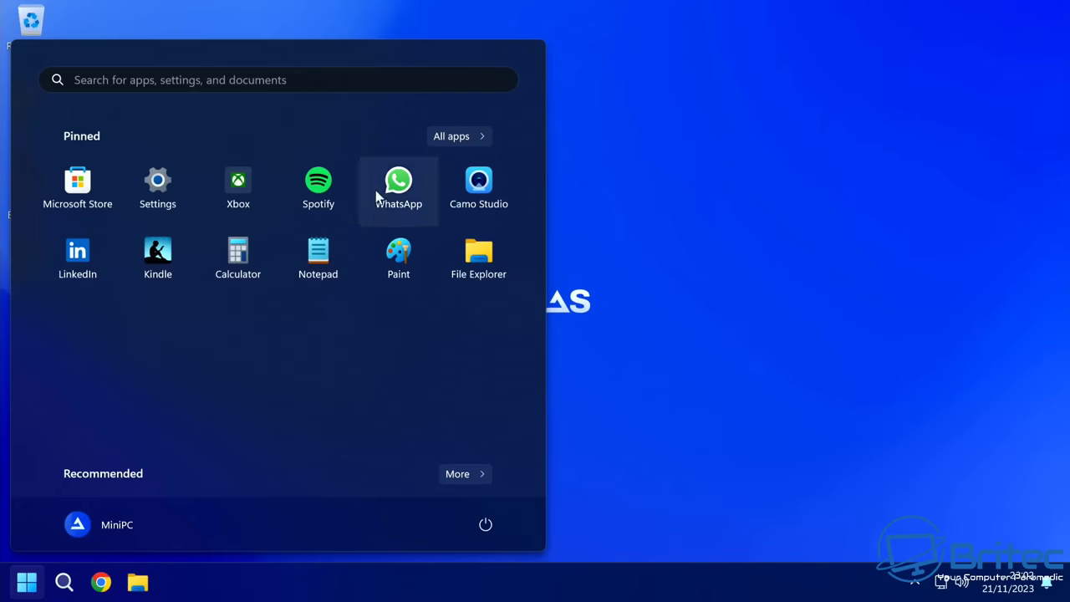
click(159, 183)
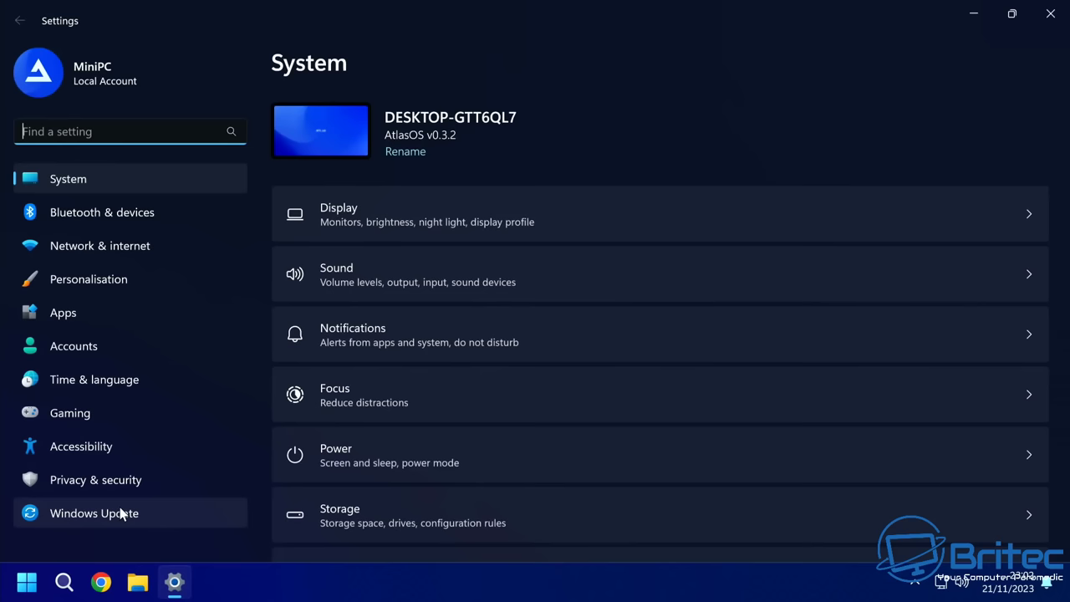
click(141, 480)
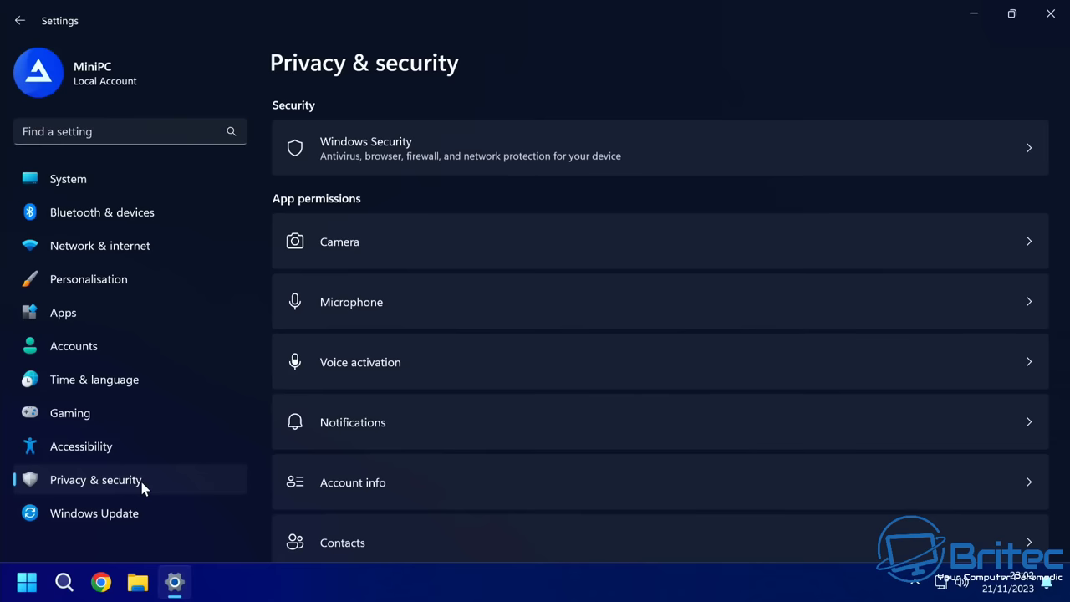
scroll(495, 335, down, 6)
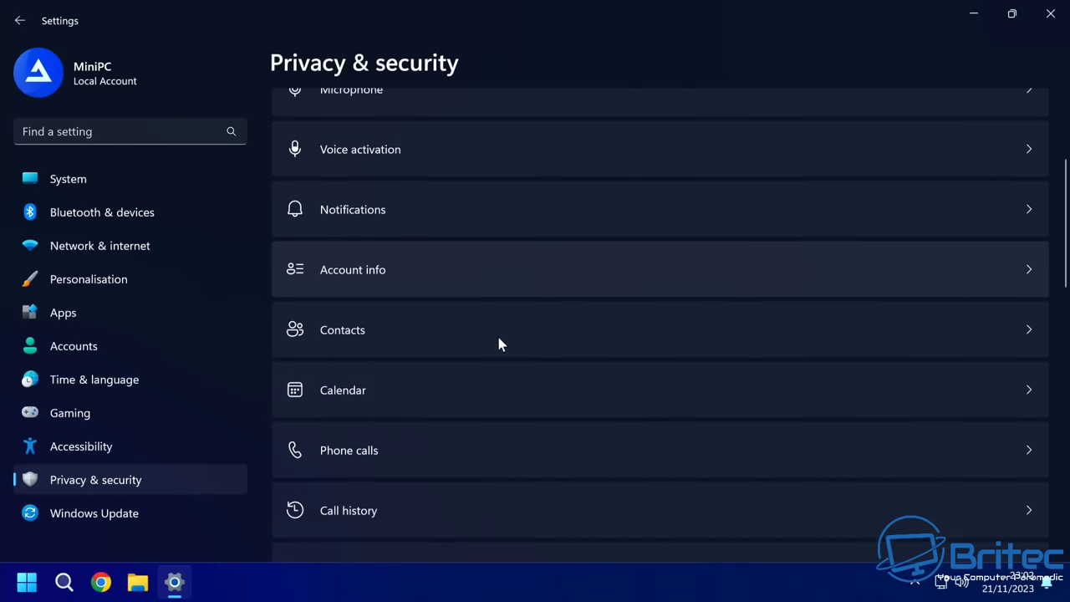
click(503, 347)
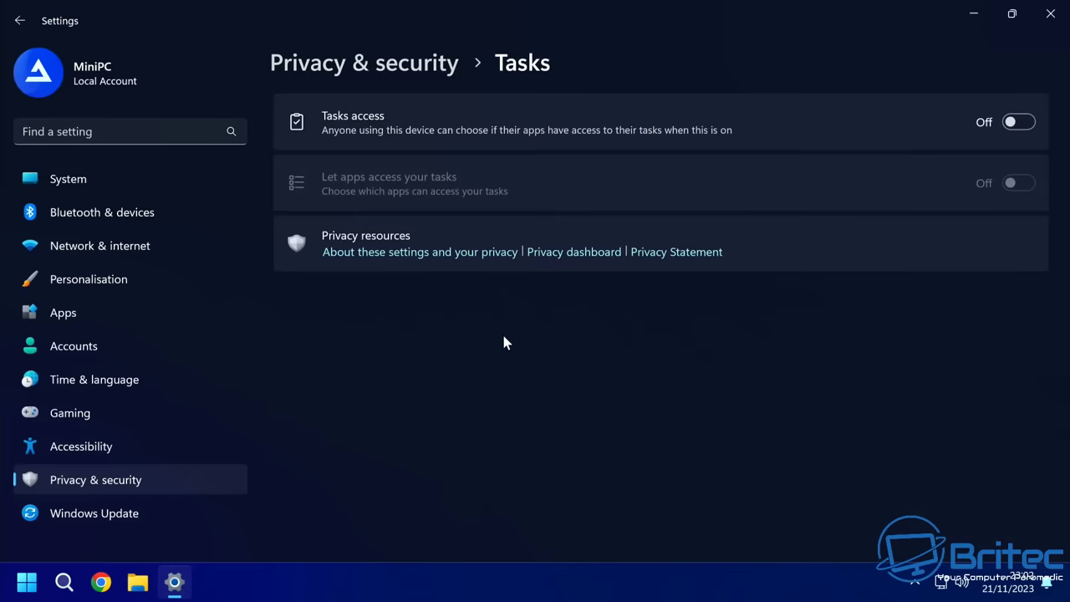
click(22, 25)
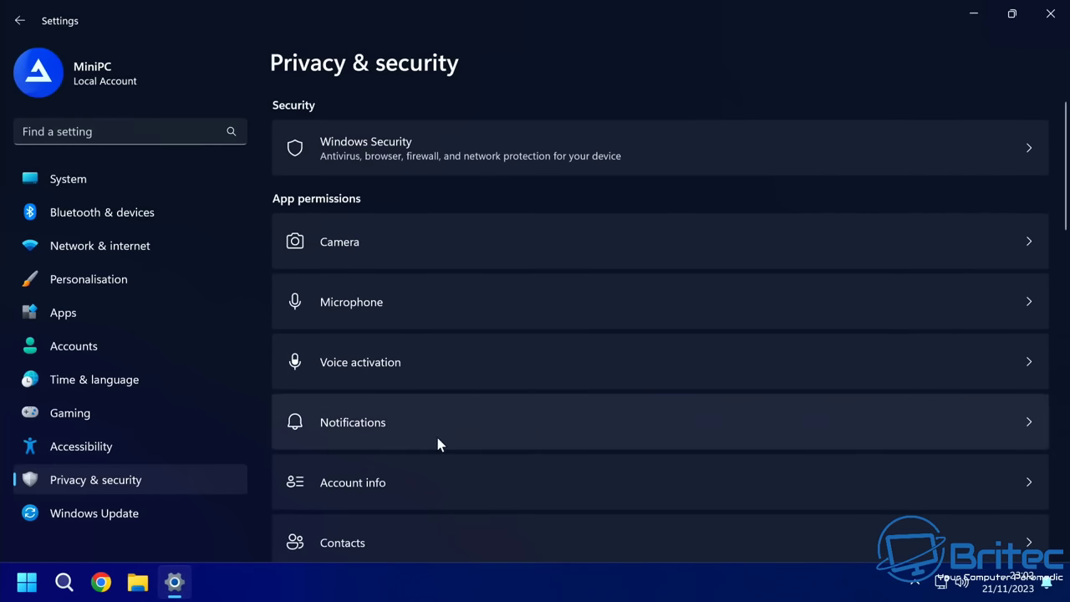
Check the Notifications, Calendar and Email access pages among the Privacy & security app permissions
click(437, 437)
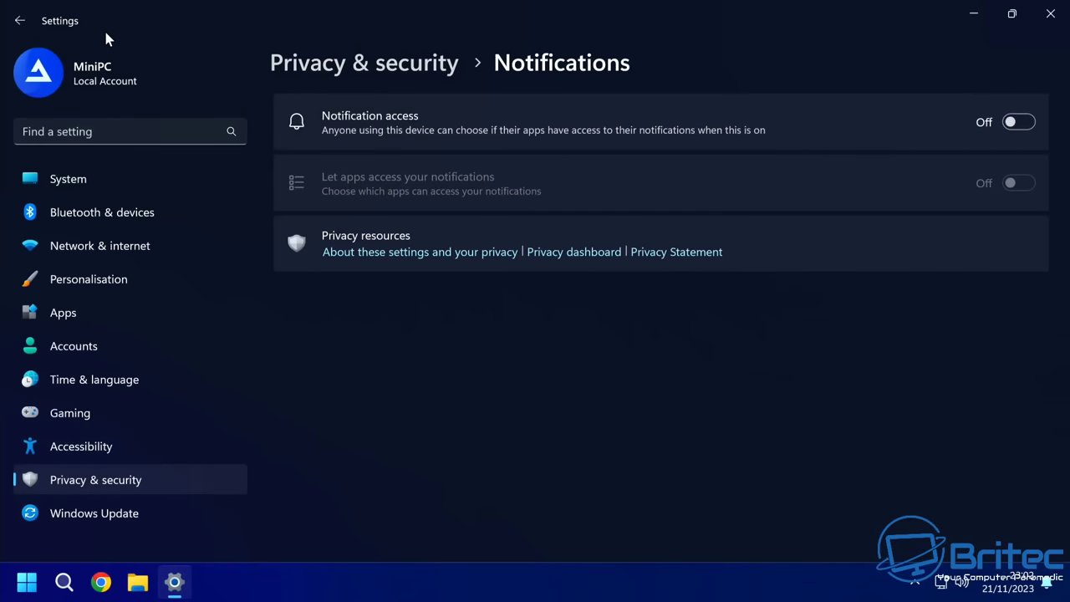
click(20, 21)
scroll(428, 377, down, 4)
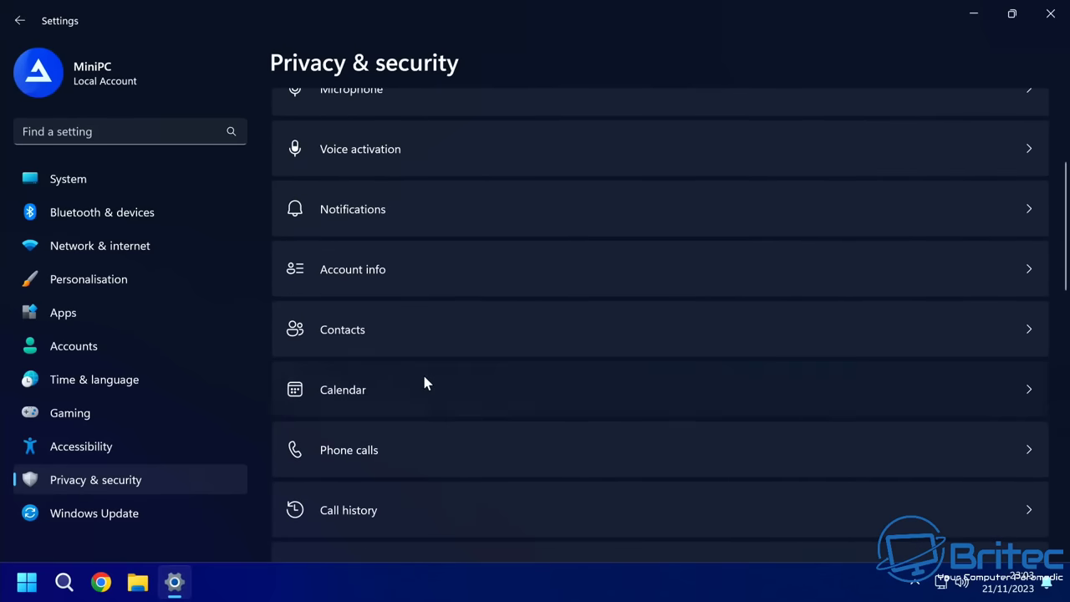
click(424, 383)
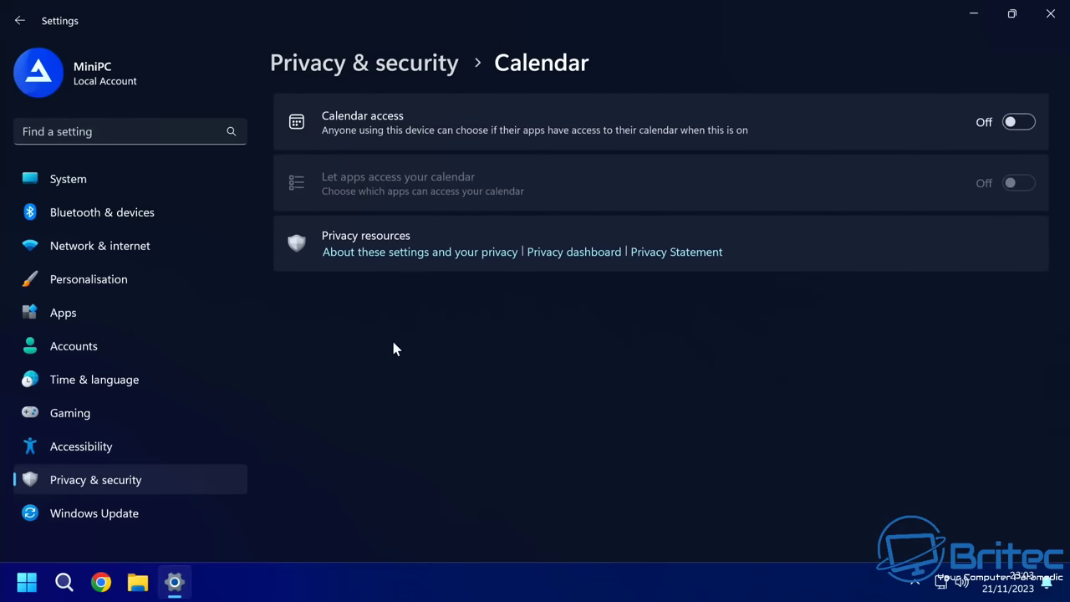
click(21, 21)
scroll(495, 517, down, 6)
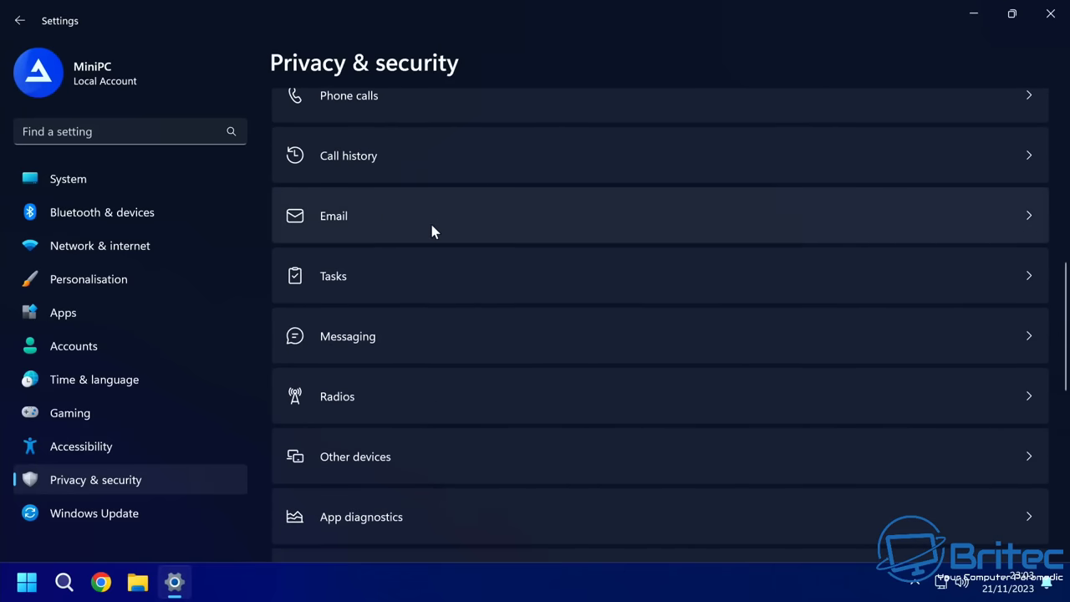
click(433, 205)
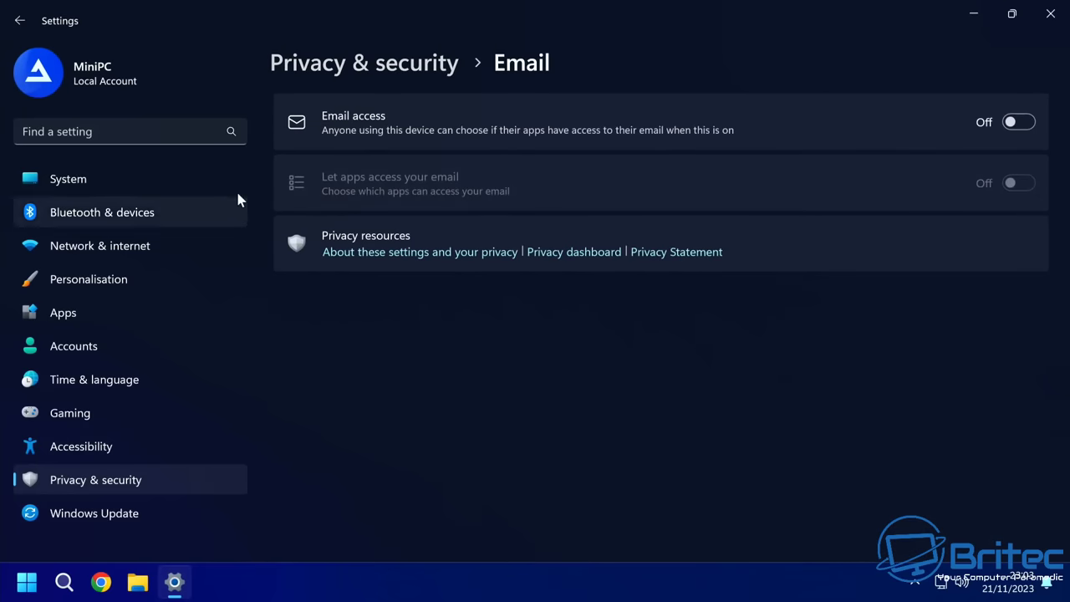
click(20, 21)
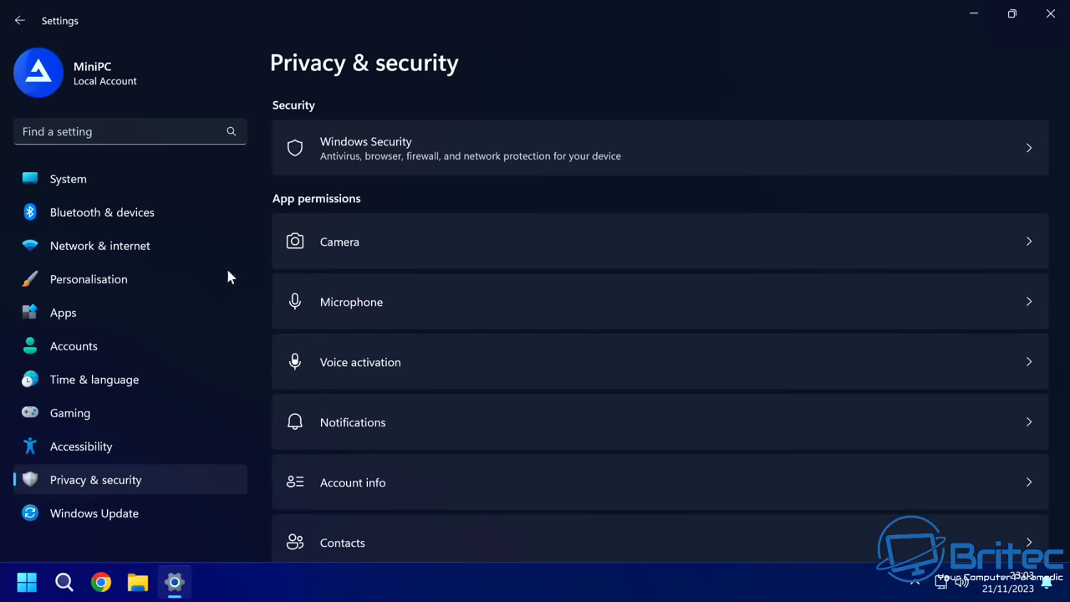
Look through the complete list of app permissions in Privacy & security, from Camera to Screenshots and apps
scroll(452, 360, down, 10)
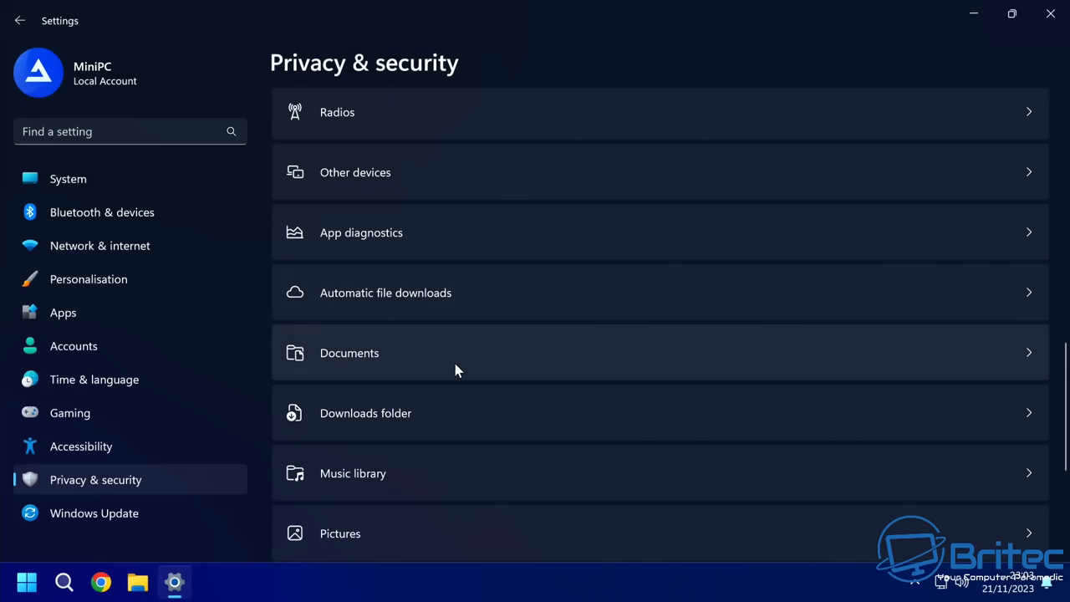
scroll(456, 369, down, 4)
scroll(456, 359, up, 5)
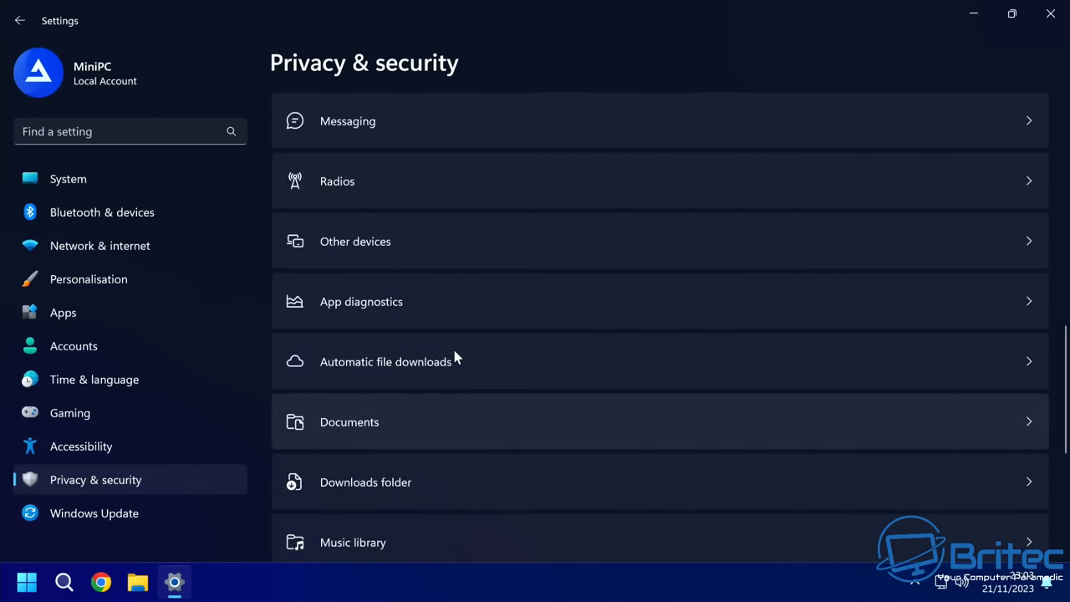
scroll(454, 351, up, 9)
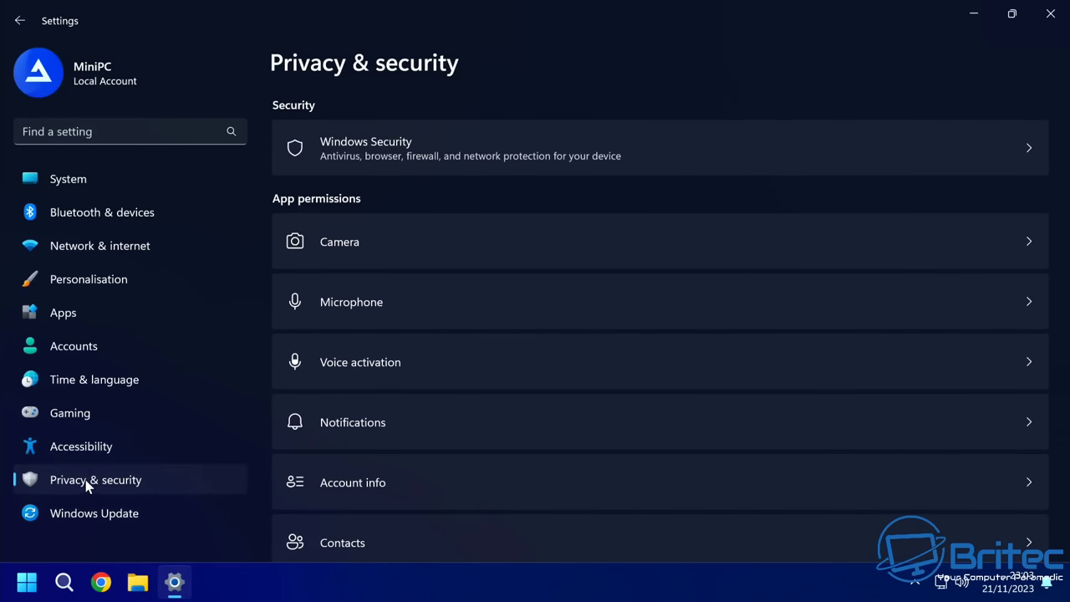
scroll(407, 385, down, 1)
scroll(407, 385, down, 9)
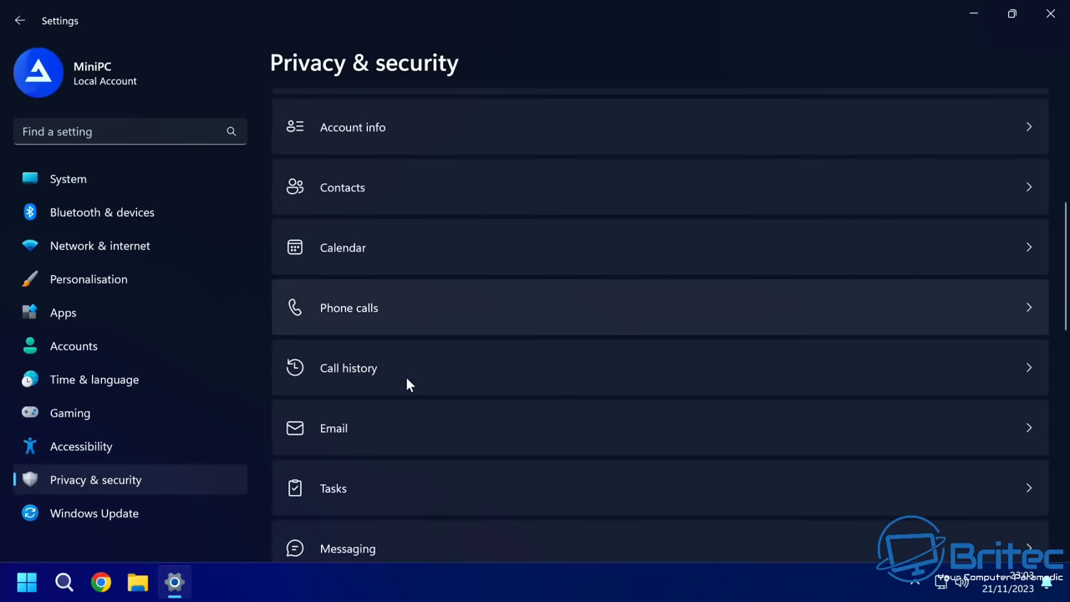
scroll(407, 385, down, 5)
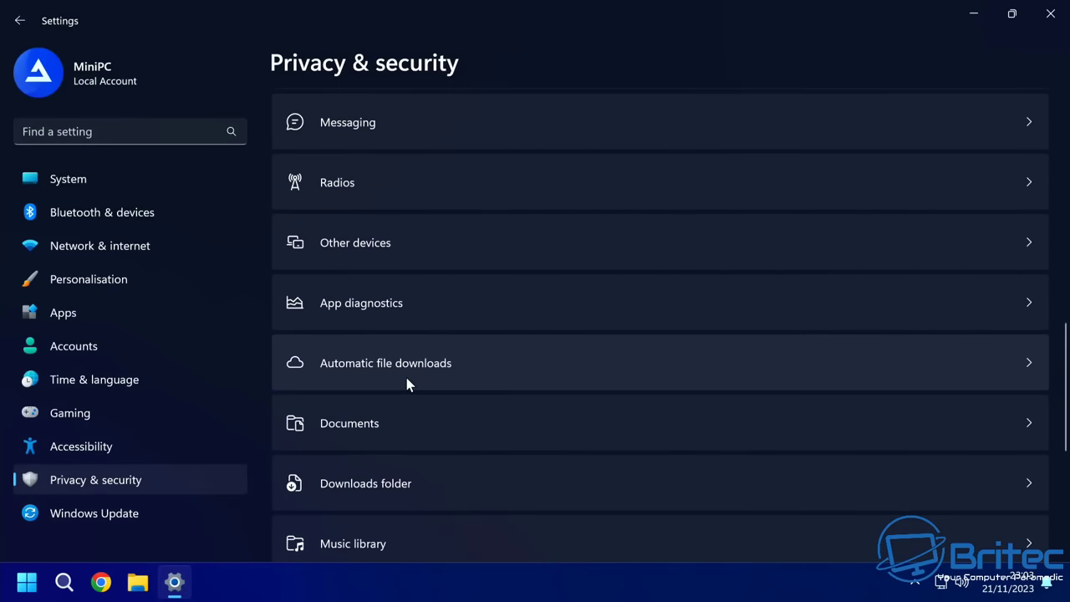
scroll(408, 383, down, 5)
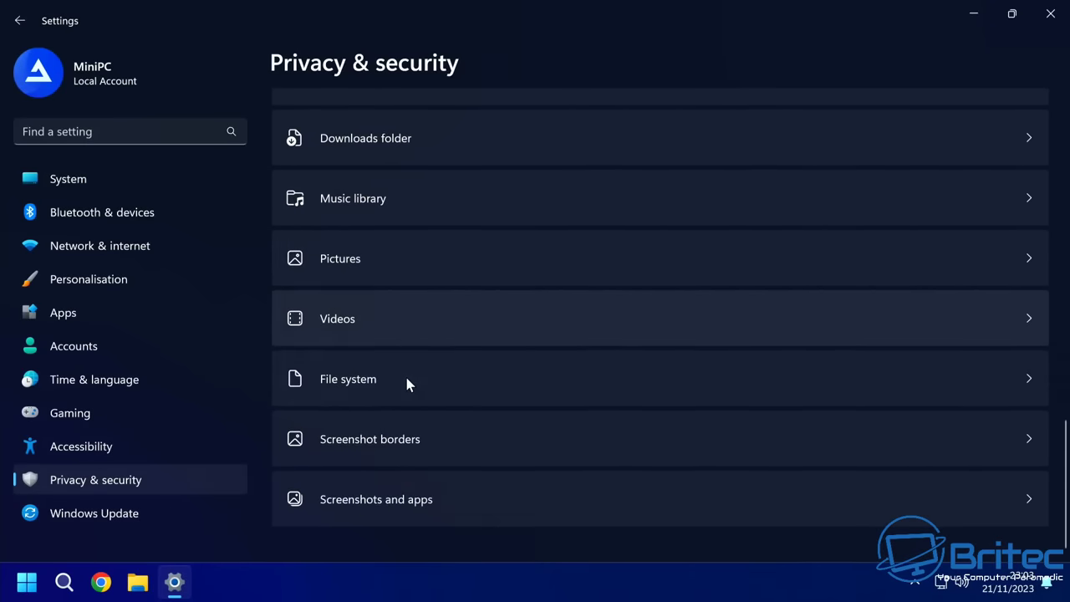
scroll(407, 383, up, 3)
scroll(407, 384, up, 16)
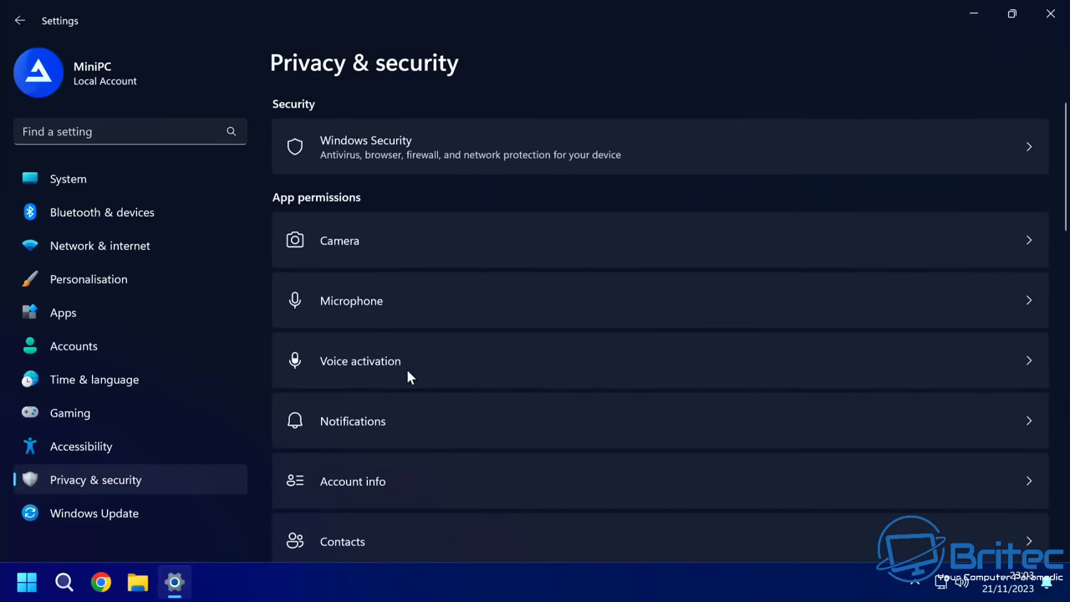
Review the System notification settings, including the notifications from individual apps and other senders
click(87, 184)
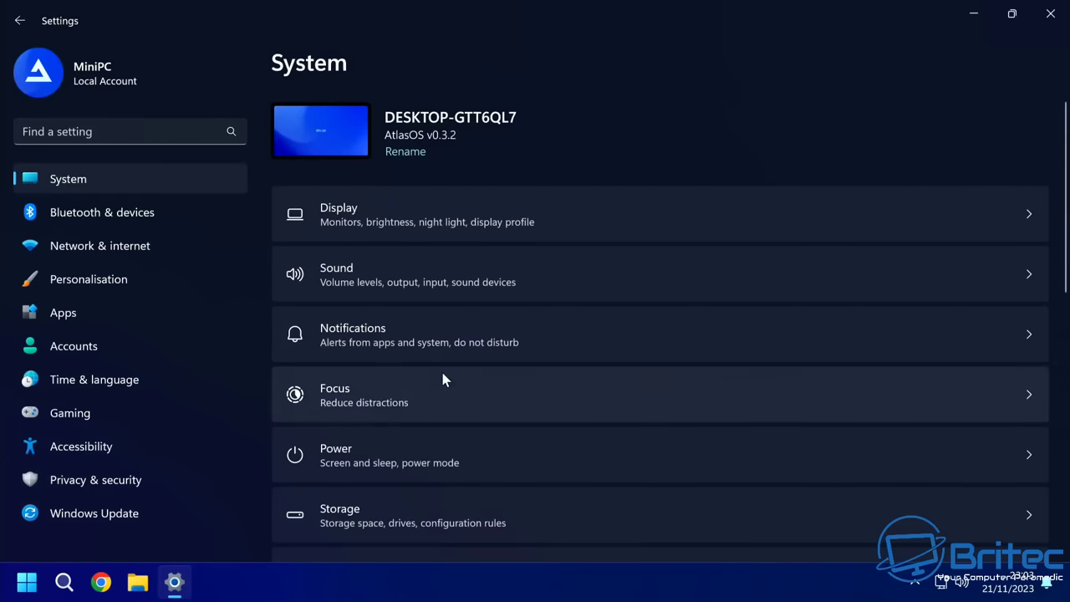
click(443, 339)
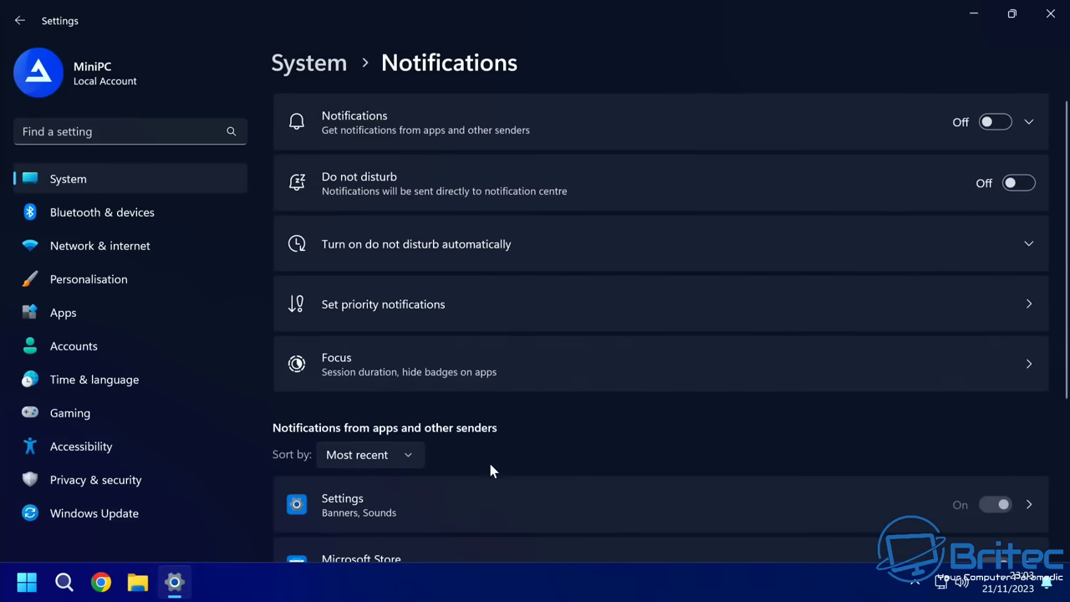
scroll(491, 472, down, 3)
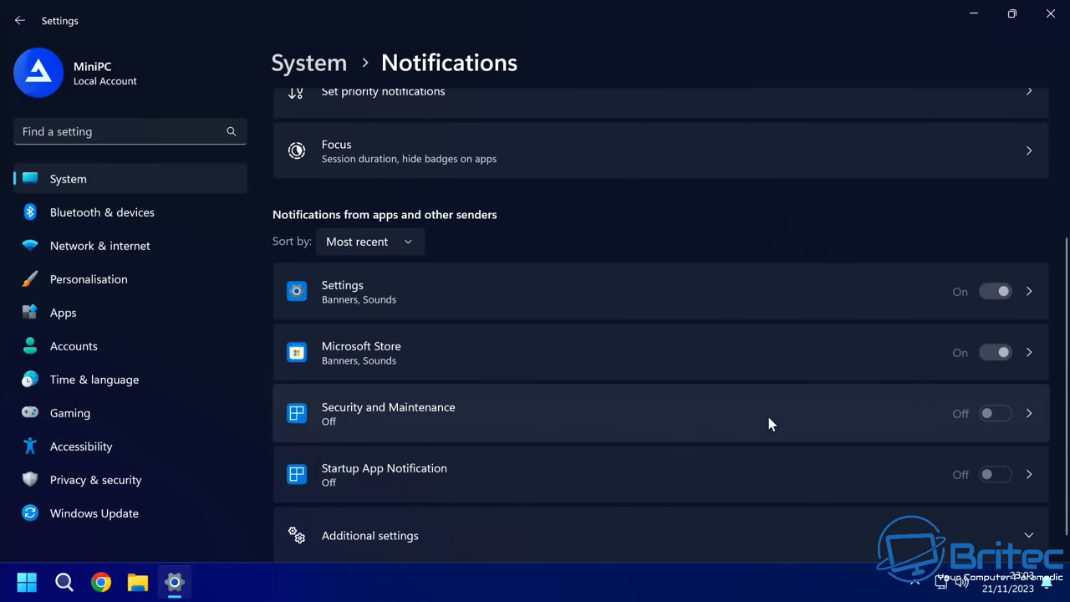
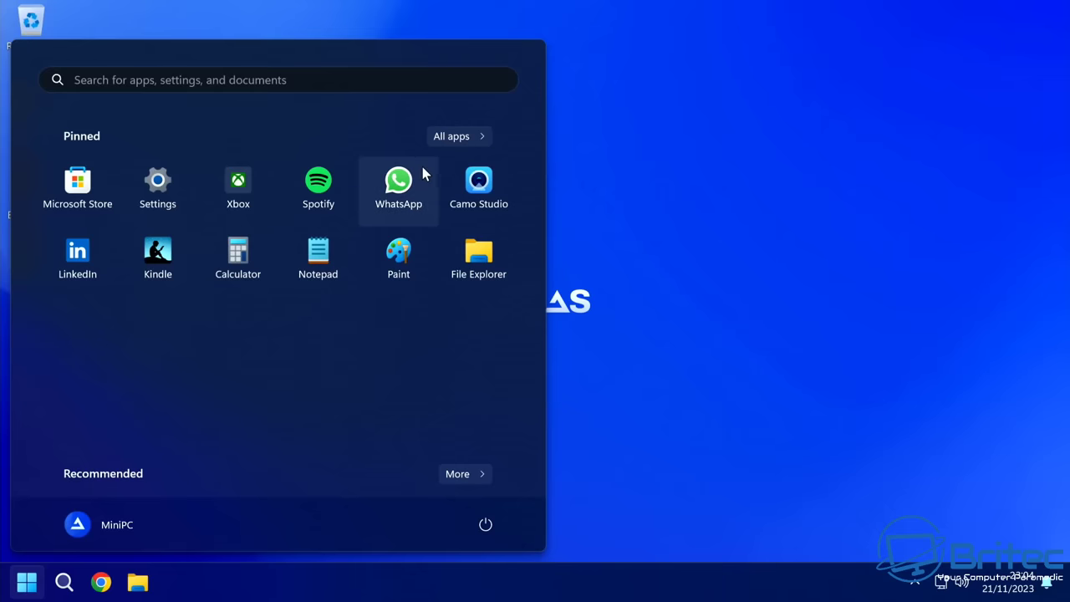
Examine the full alphabetical list of apps installed on the optimised system
click(463, 132)
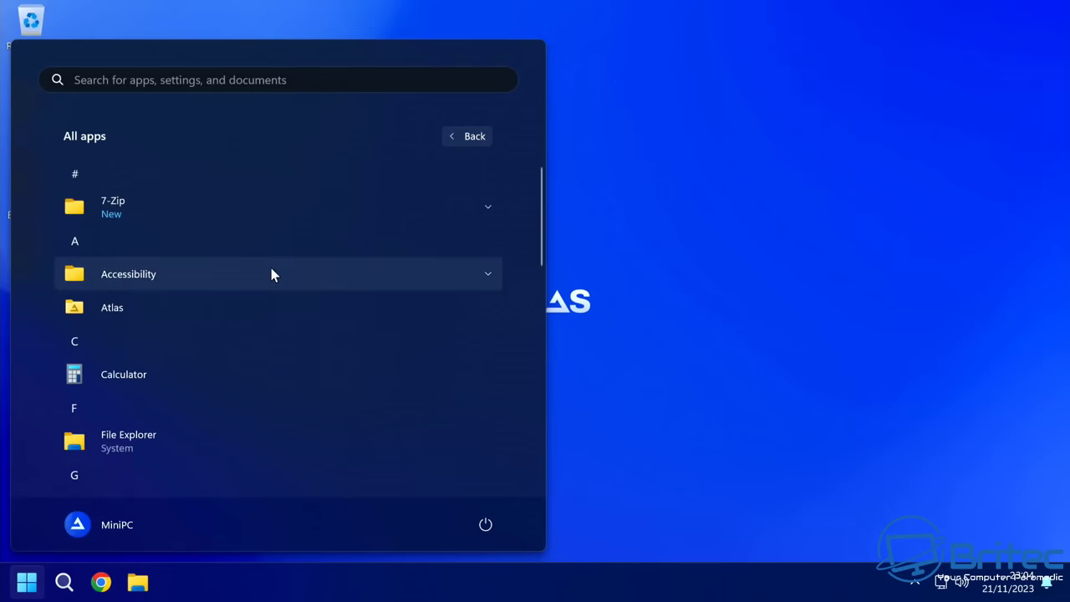
scroll(270, 269, down, 4)
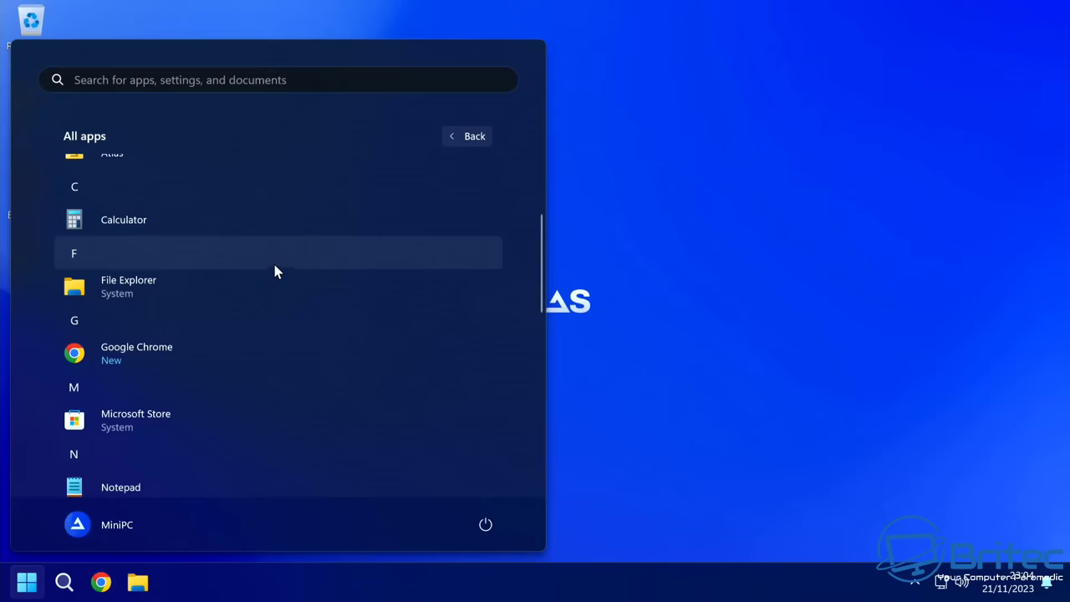
scroll(269, 251, up, 3)
scroll(249, 250, down, 2)
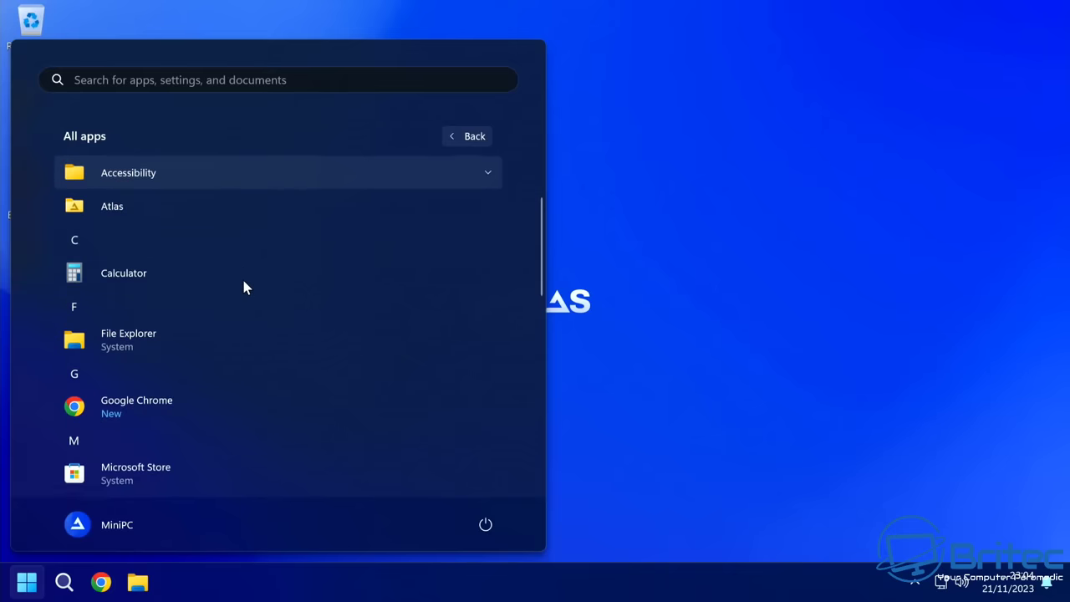
scroll(244, 283, down, 5)
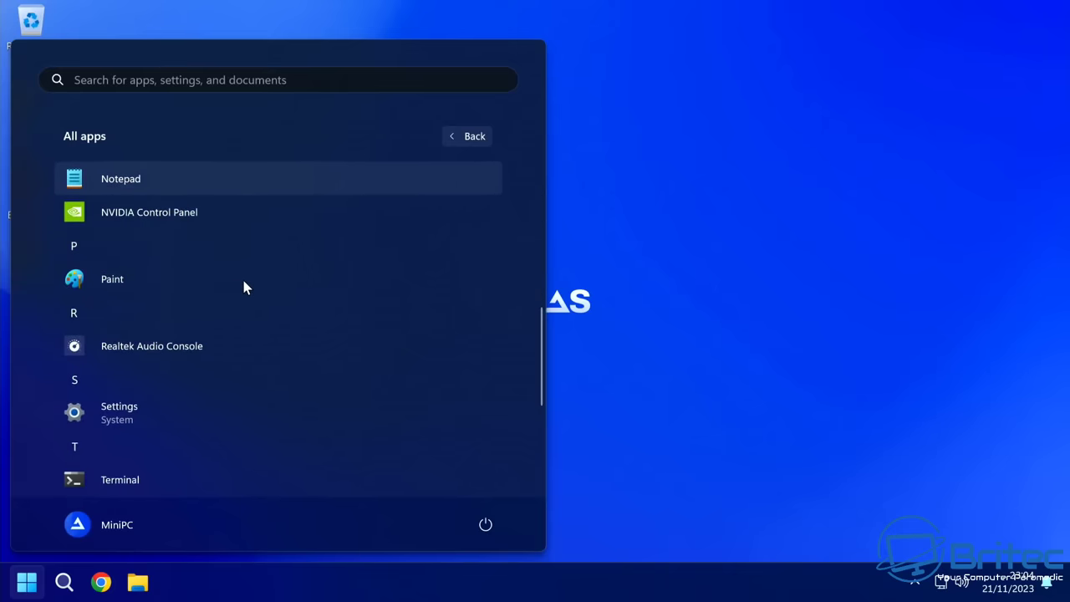
scroll(243, 288, down, 5)
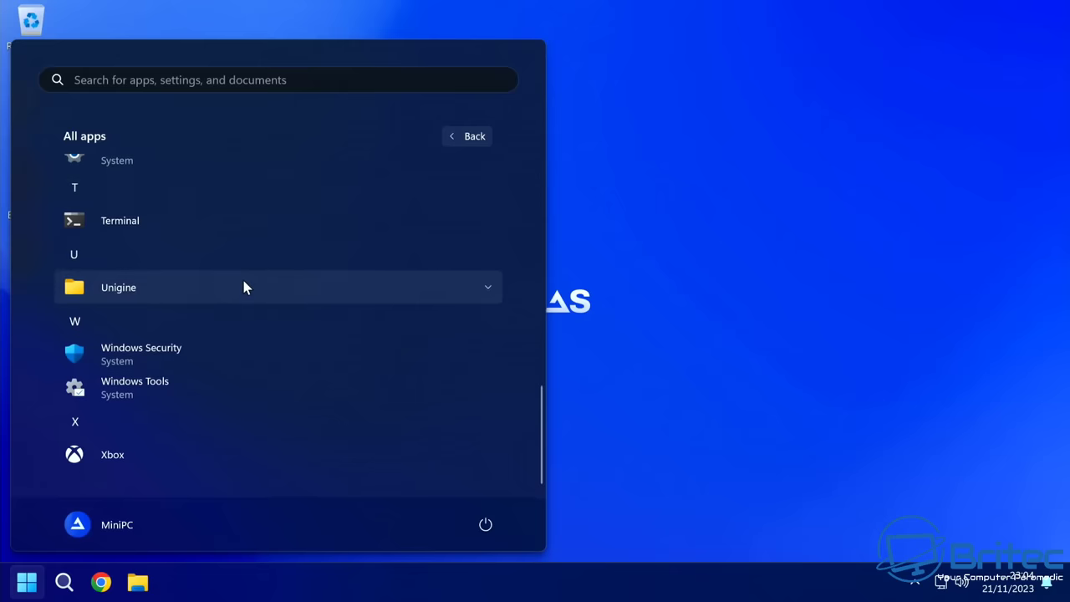
scroll(244, 288, up, 8)
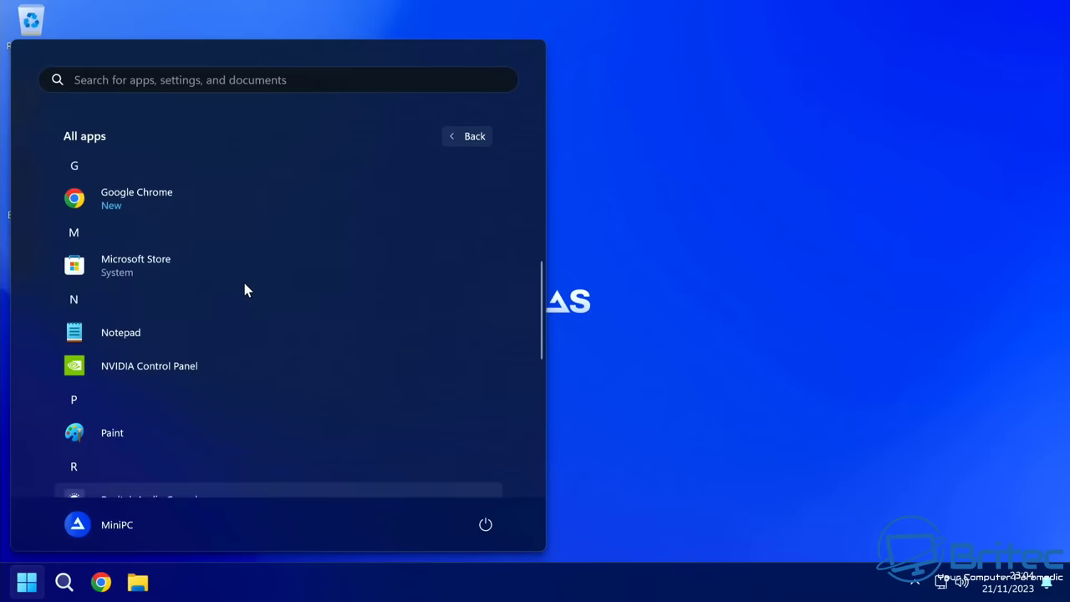
scroll(244, 283, up, 3)
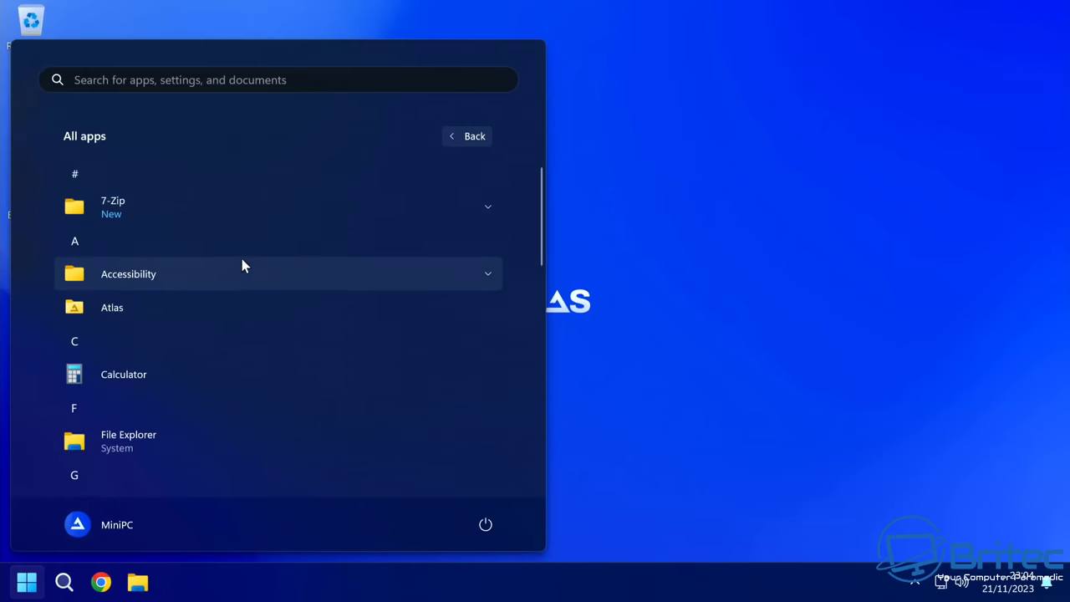
Open the Atlas folder, inspect its 1. Software and 4. Optional Tweaks subfolders, and close the window
click(227, 299)
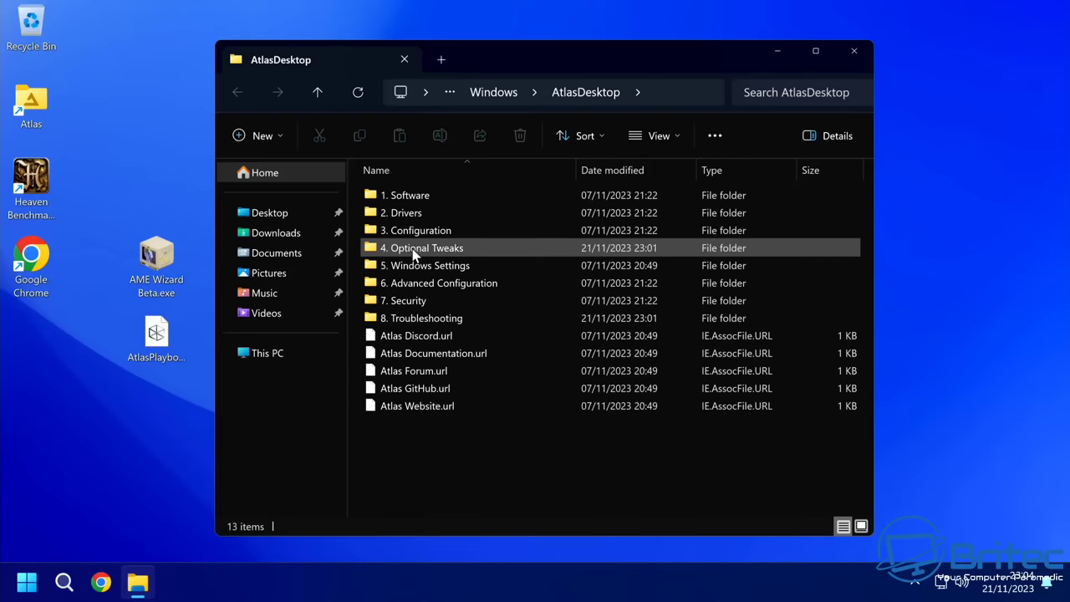
double_click(420, 195)
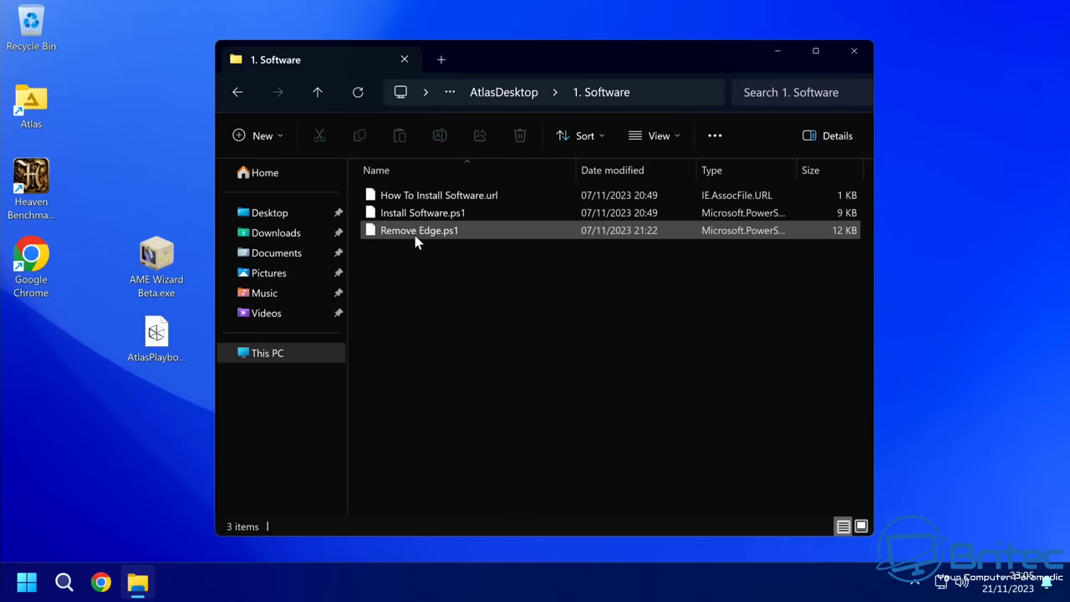
click(240, 99)
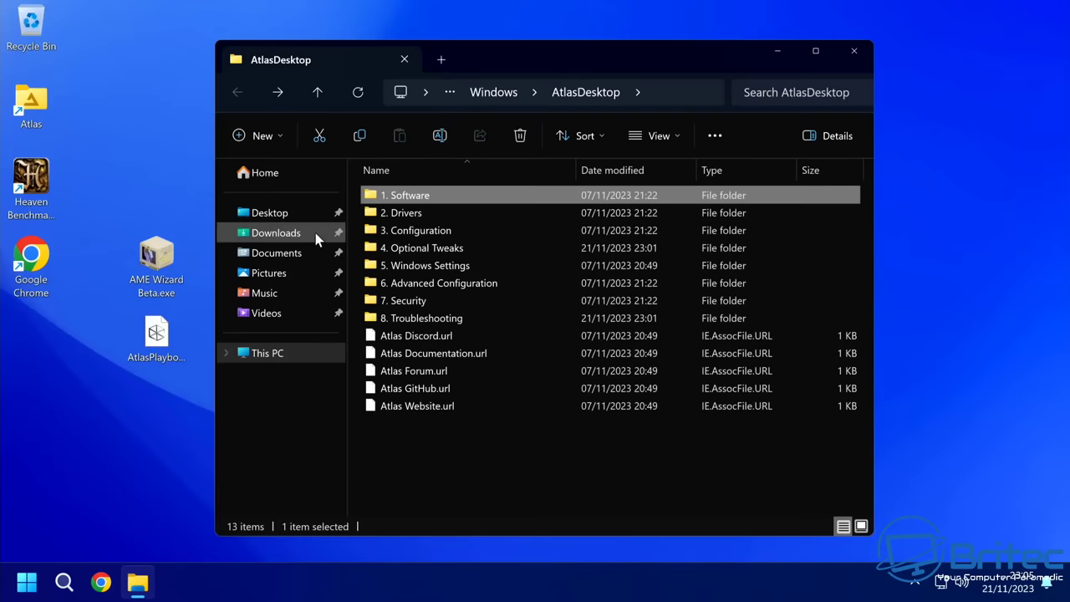
double_click(417, 248)
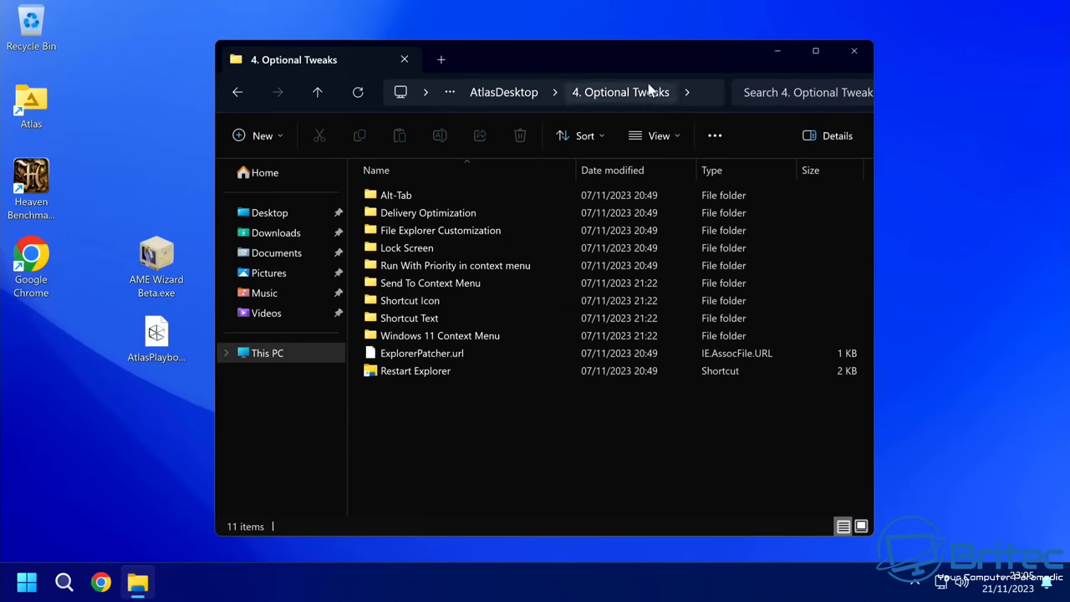
click(852, 53)
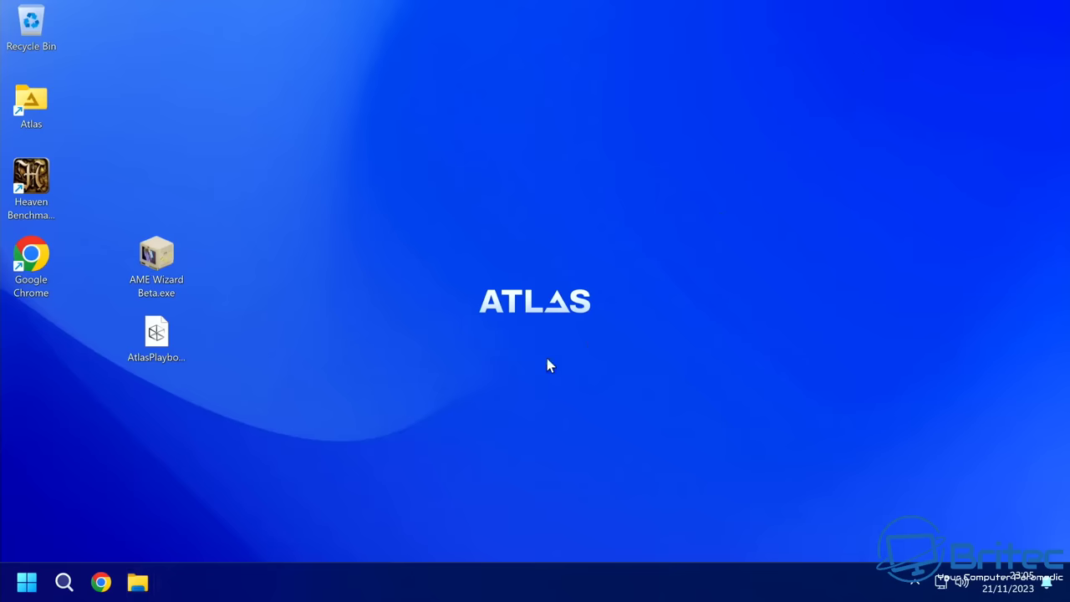
Launch Heaven Benchmark 4.0 from the desktop, start the 3D scene, and run the benchmark
double_click(31, 179)
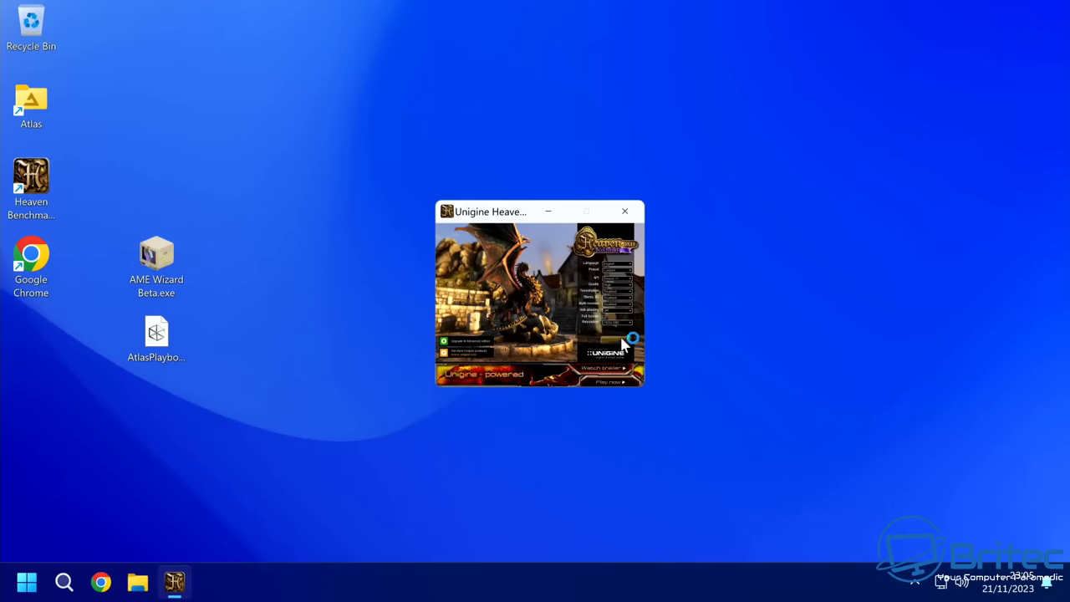
click(619, 342)
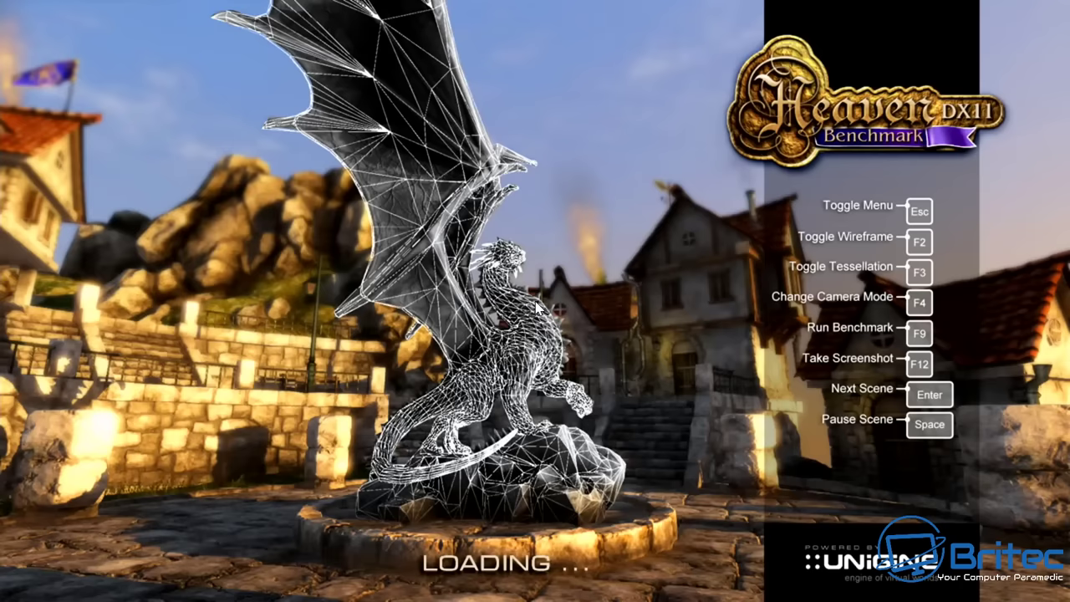
key(F9)
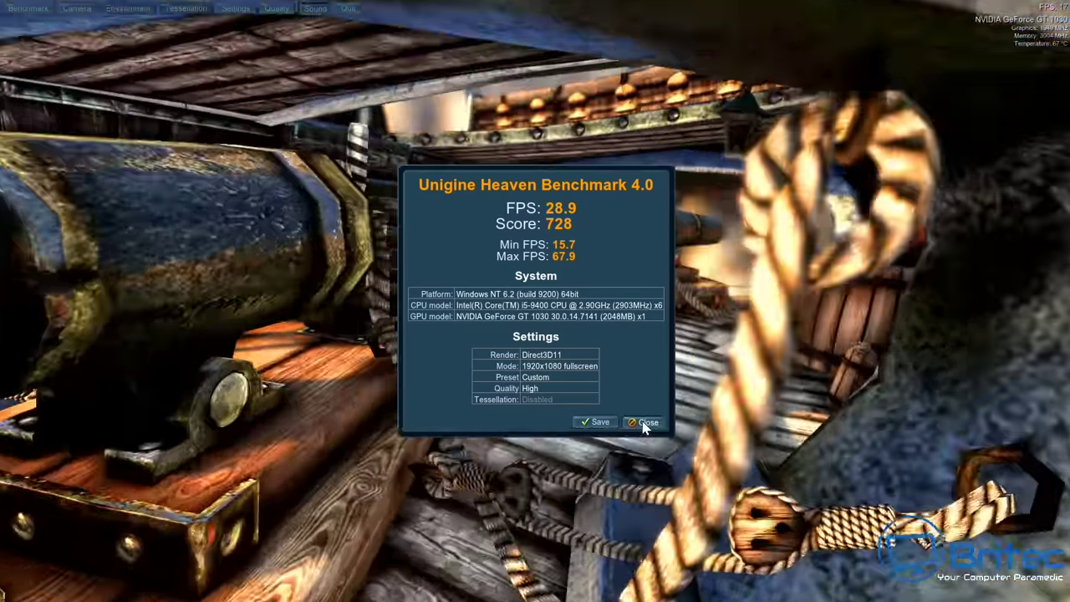
Dismiss the benchmark results without saving, quit the Heaven application, and close its launcher window
click(637, 423)
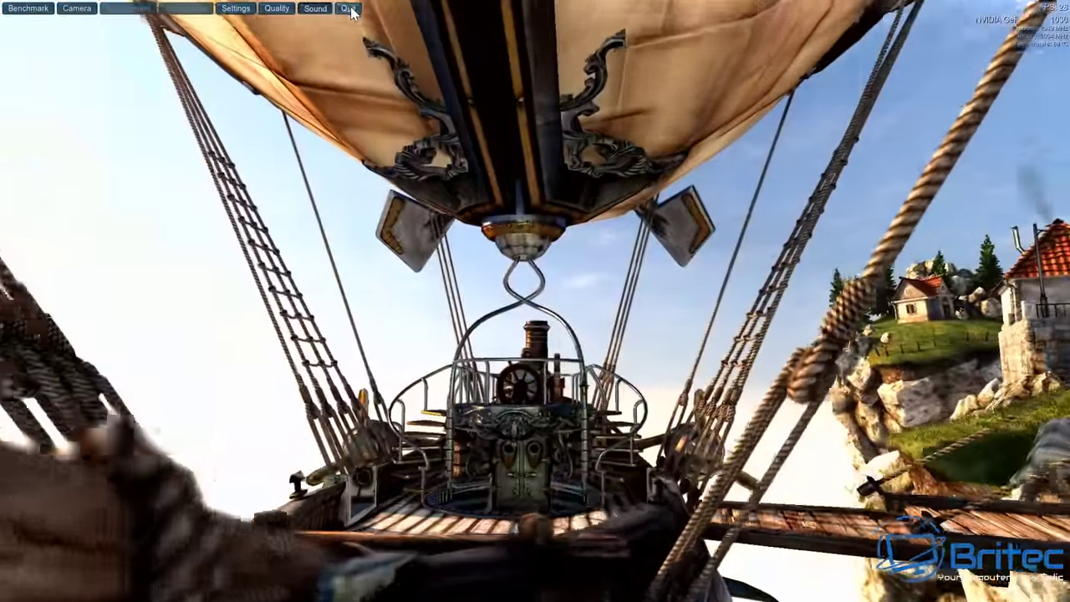
click(348, 8)
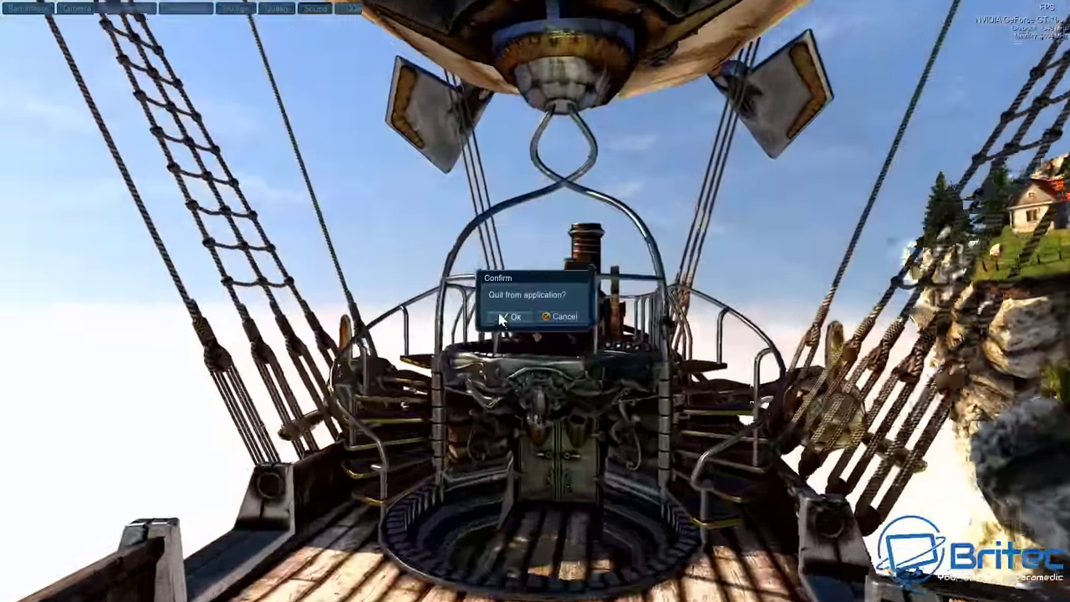
click(506, 318)
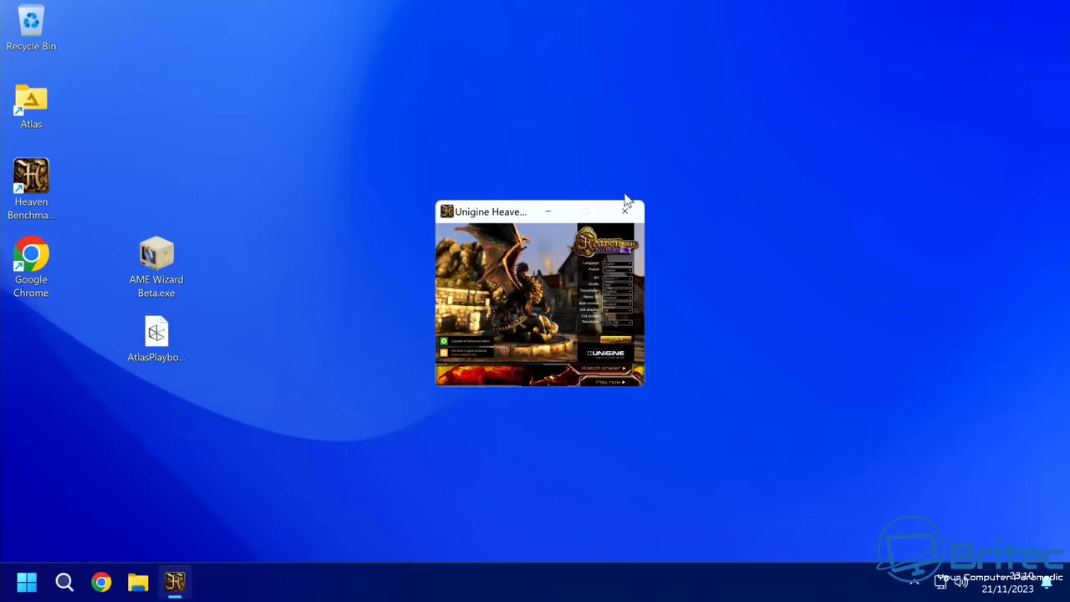
click(634, 212)
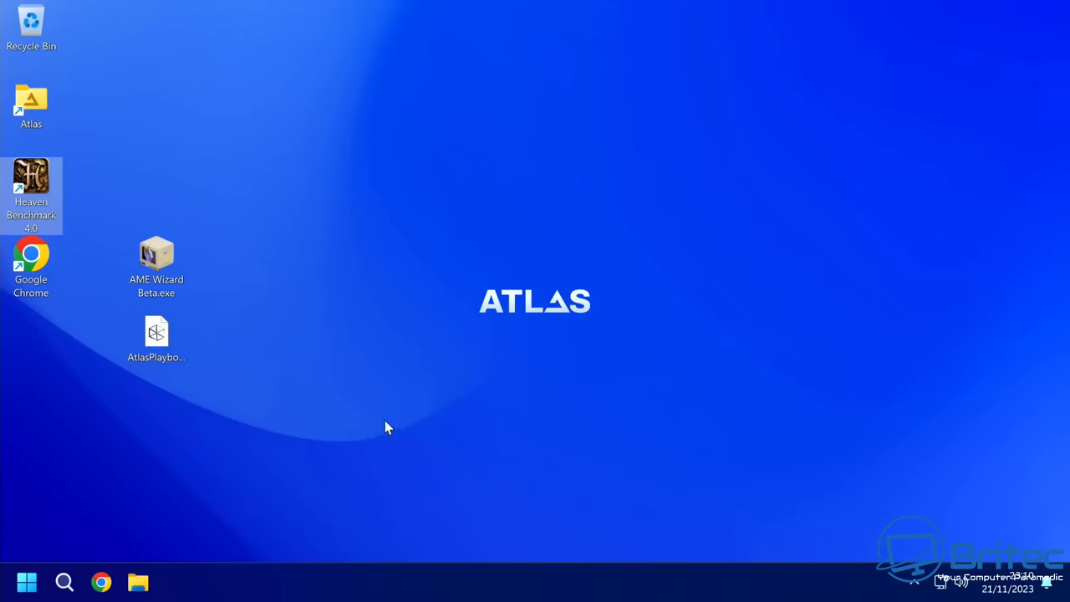
click(25, 585)
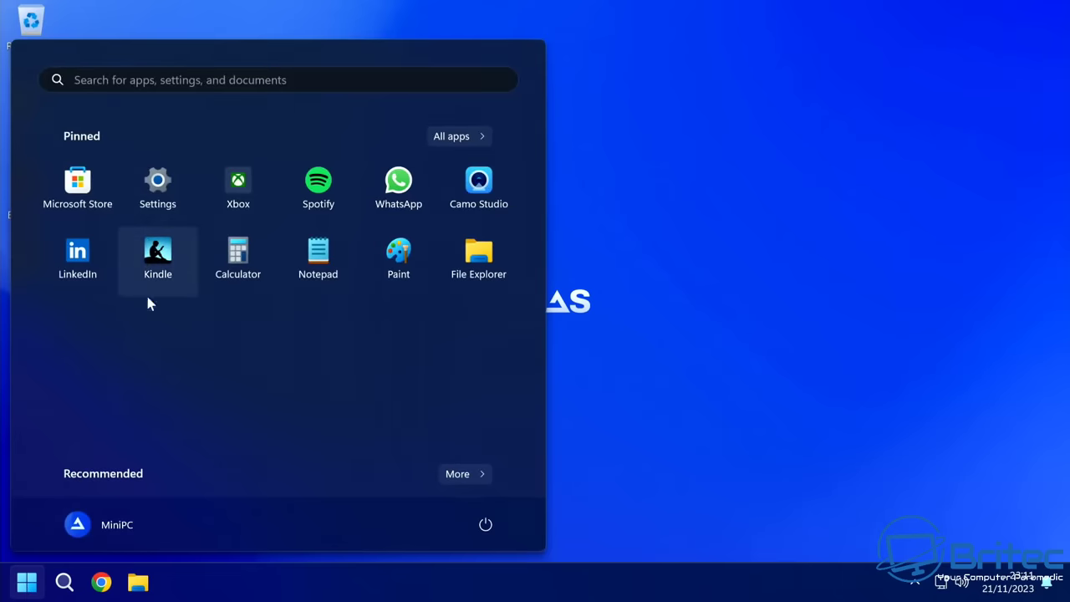
click(561, 414)
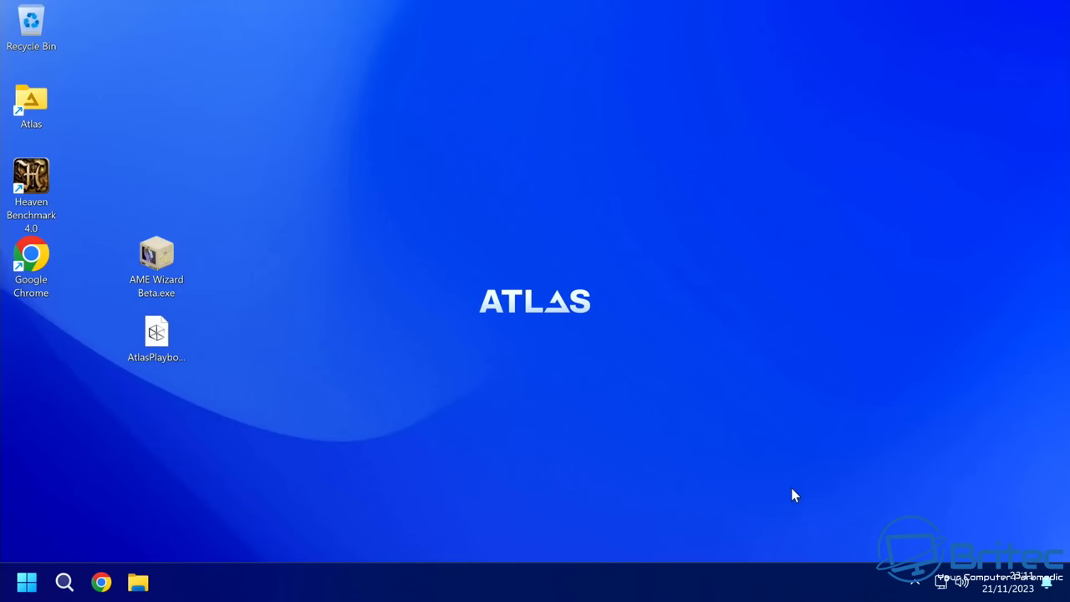
Check the CPU and Memory performance of the optimised system in Task Manager, and close it
right_click(26, 583)
click(75, 376)
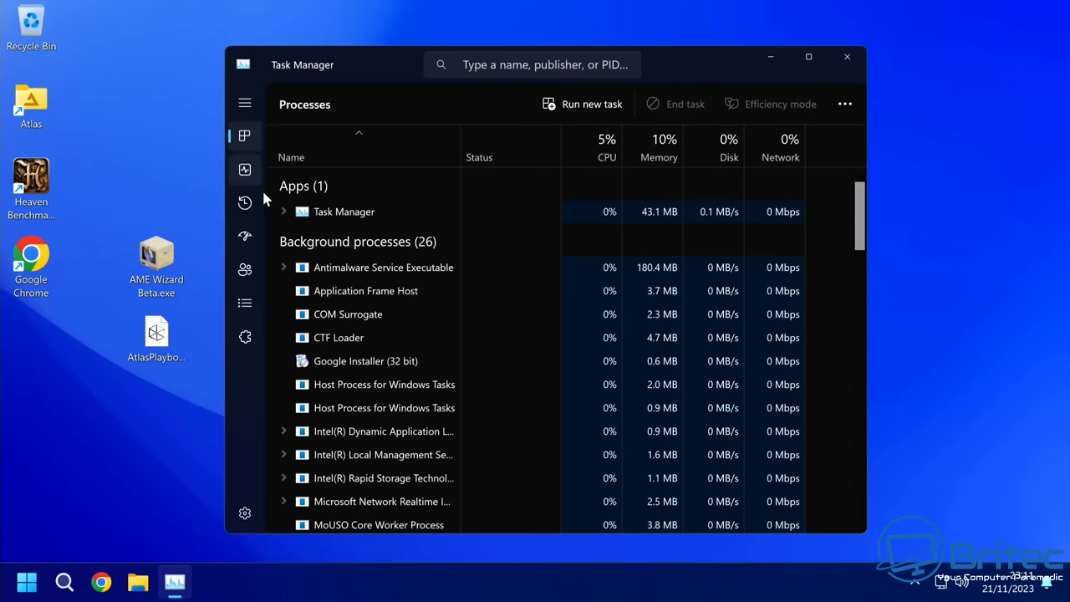
click(245, 170)
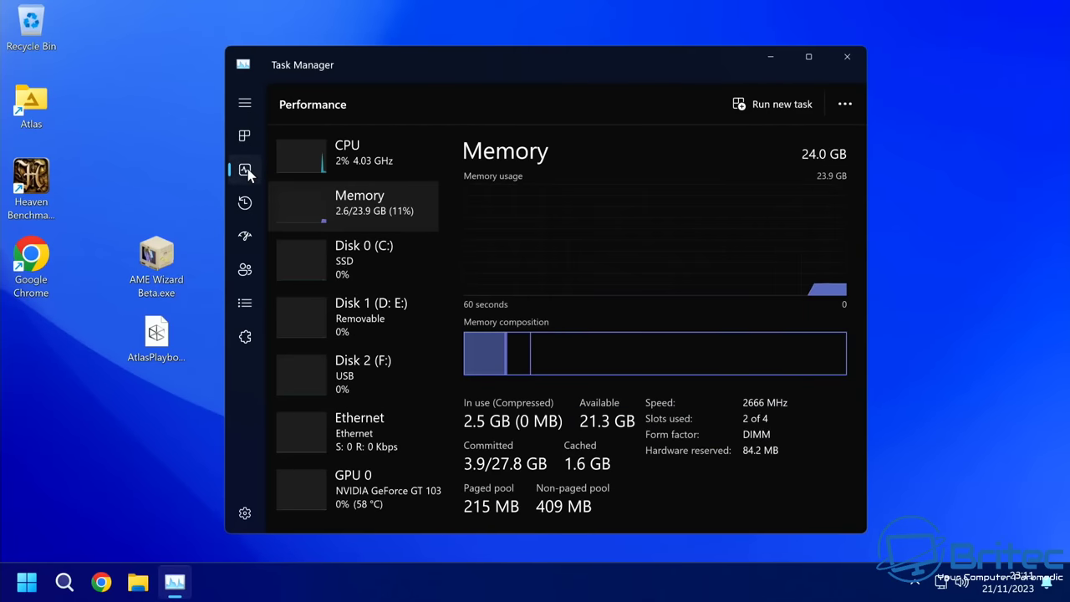
click(360, 157)
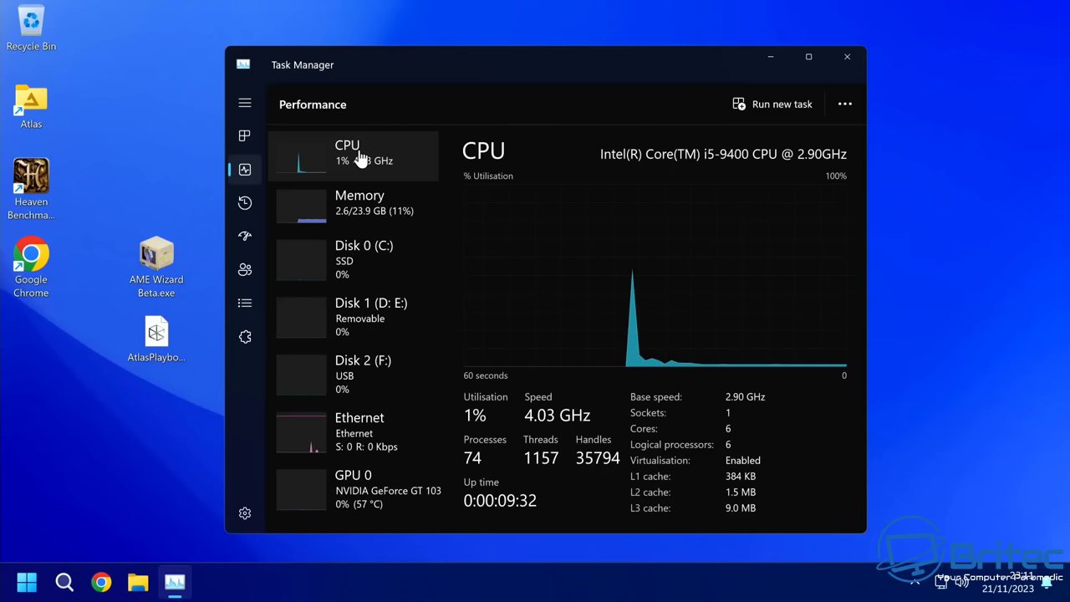
click(358, 224)
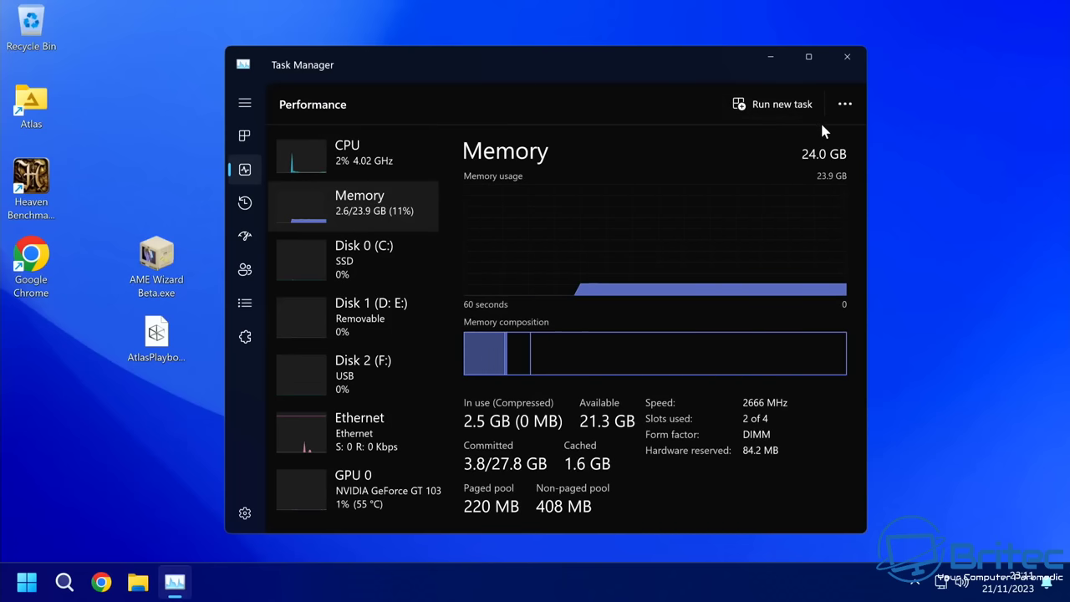
click(844, 60)
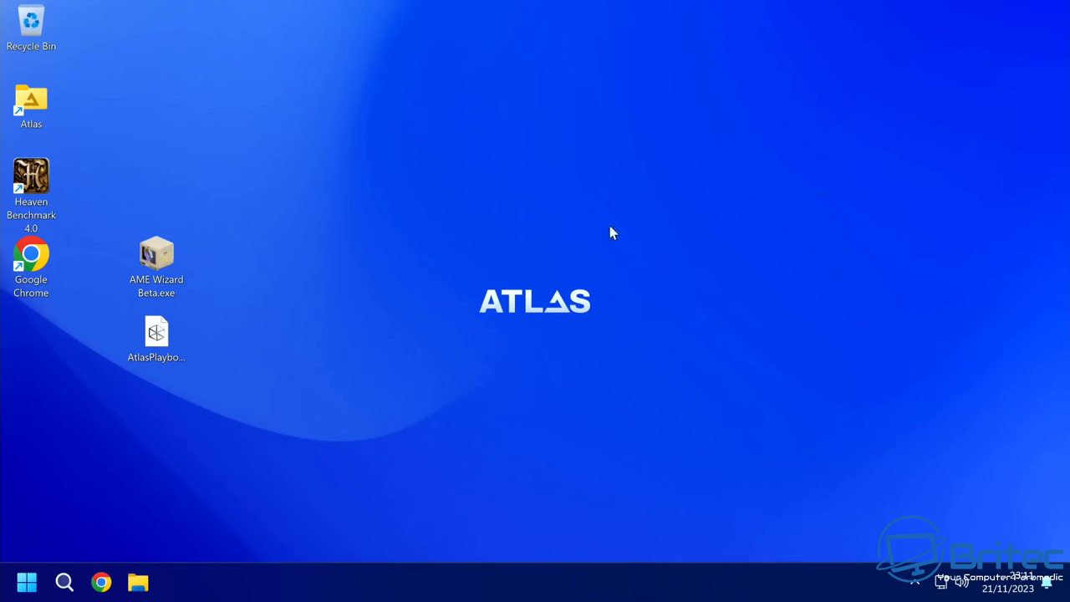
Open Windows Settings and check the Windows Update status and its additional options
click(18, 584)
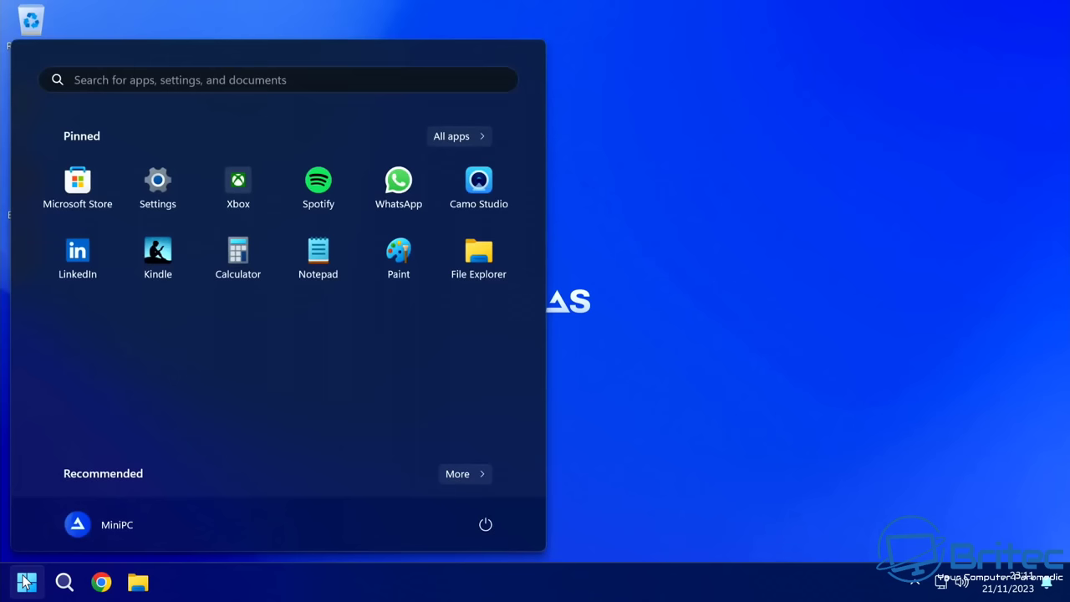
click(170, 176)
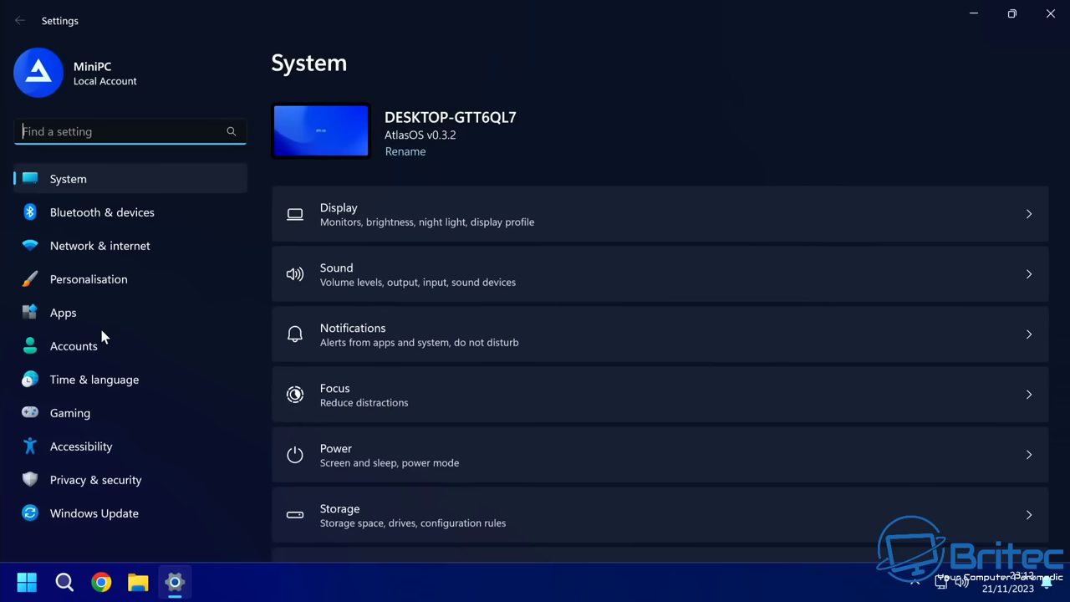
click(101, 512)
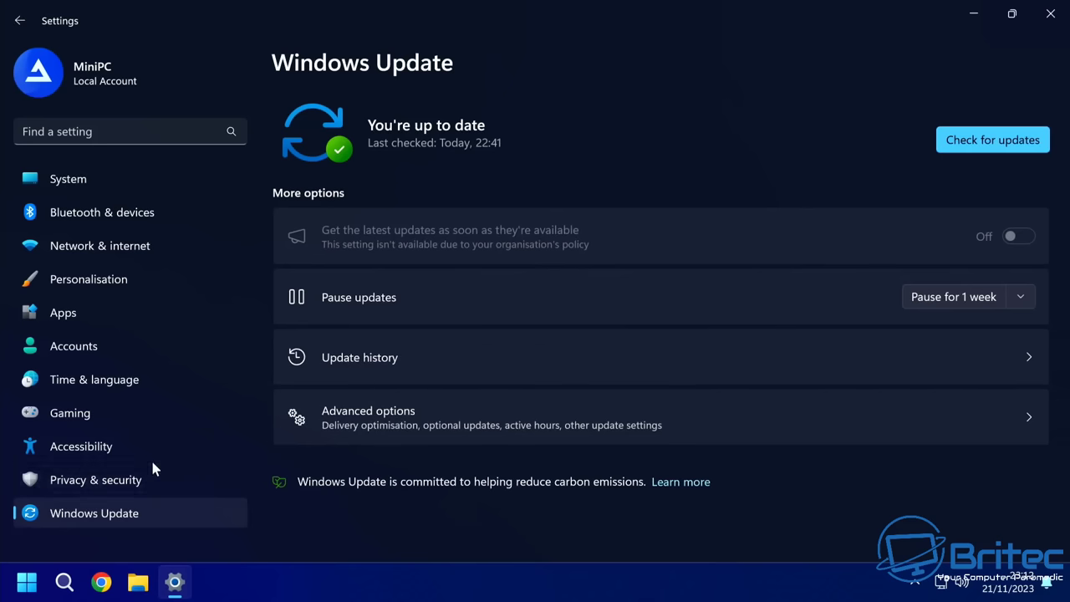
Open Windows Security from Privacy & security and review the whole Virus & threat protection page
click(112, 483)
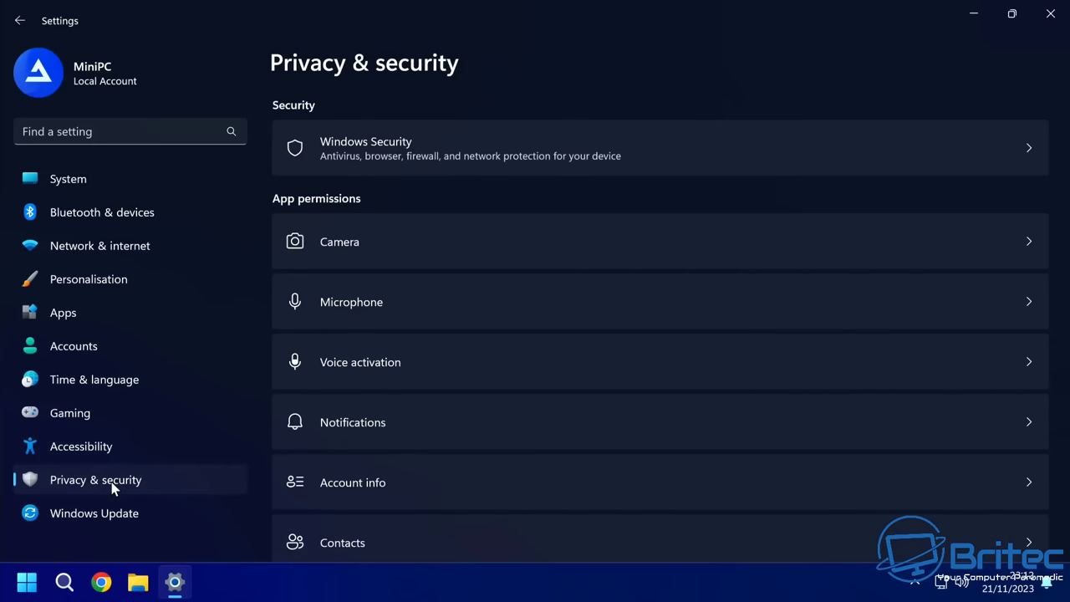
click(351, 160)
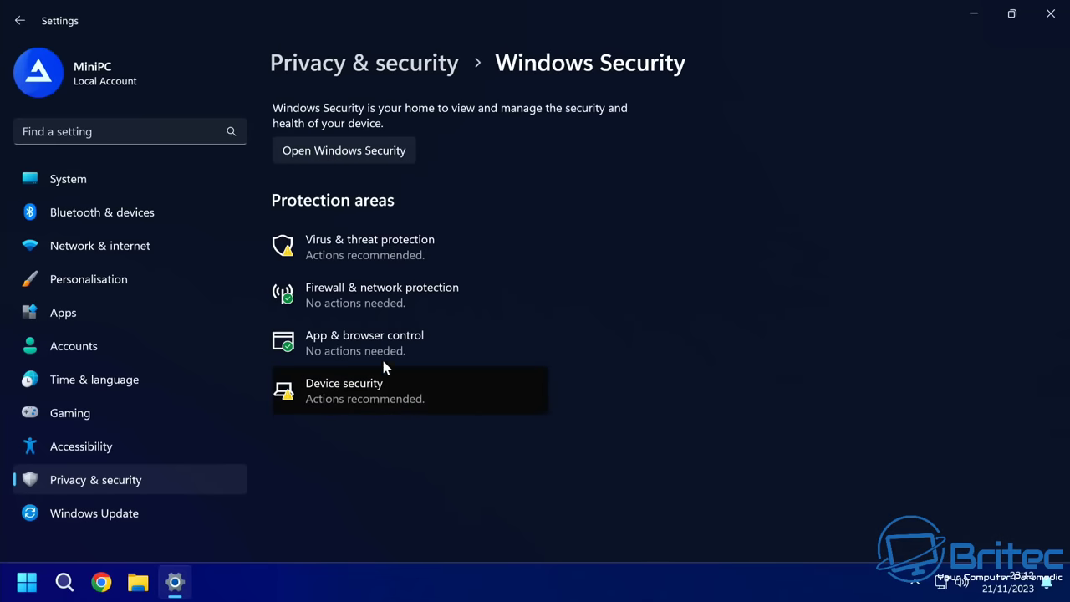
click(339, 155)
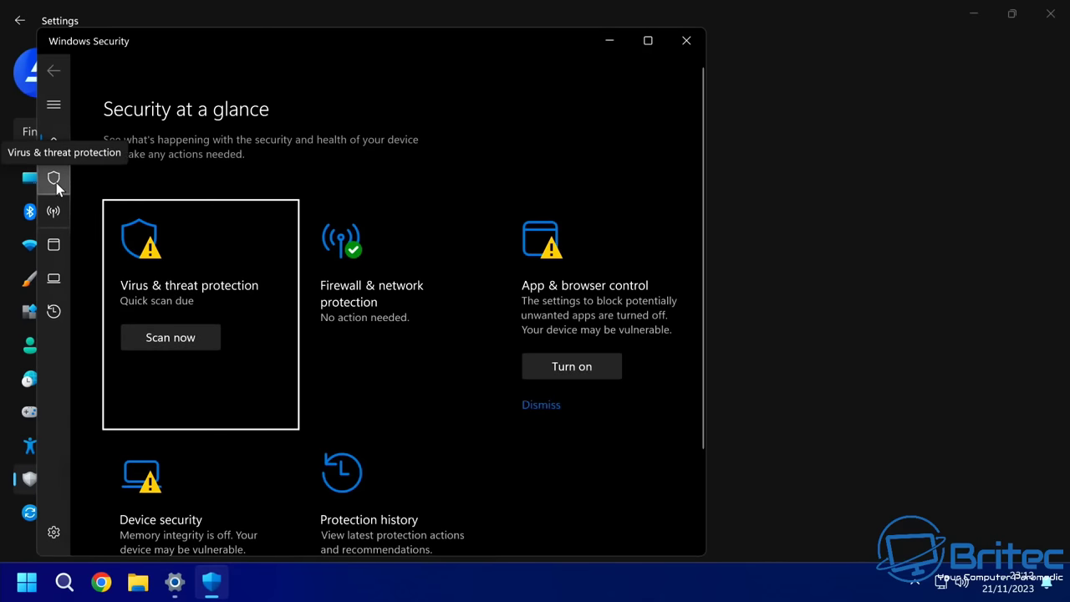
click(56, 180)
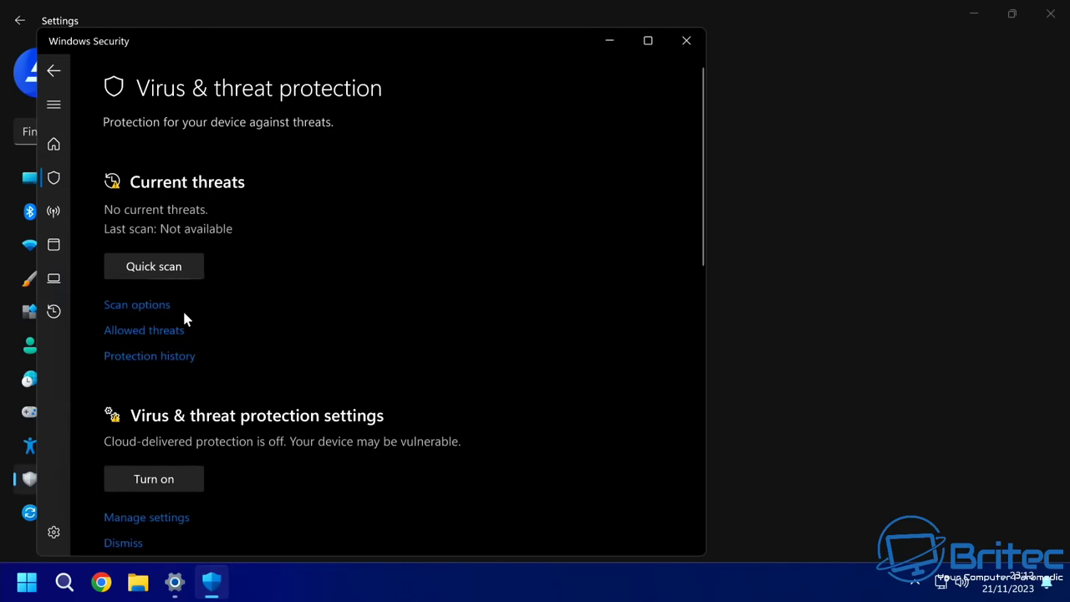
scroll(290, 422, down, 3)
scroll(292, 424, down, 2)
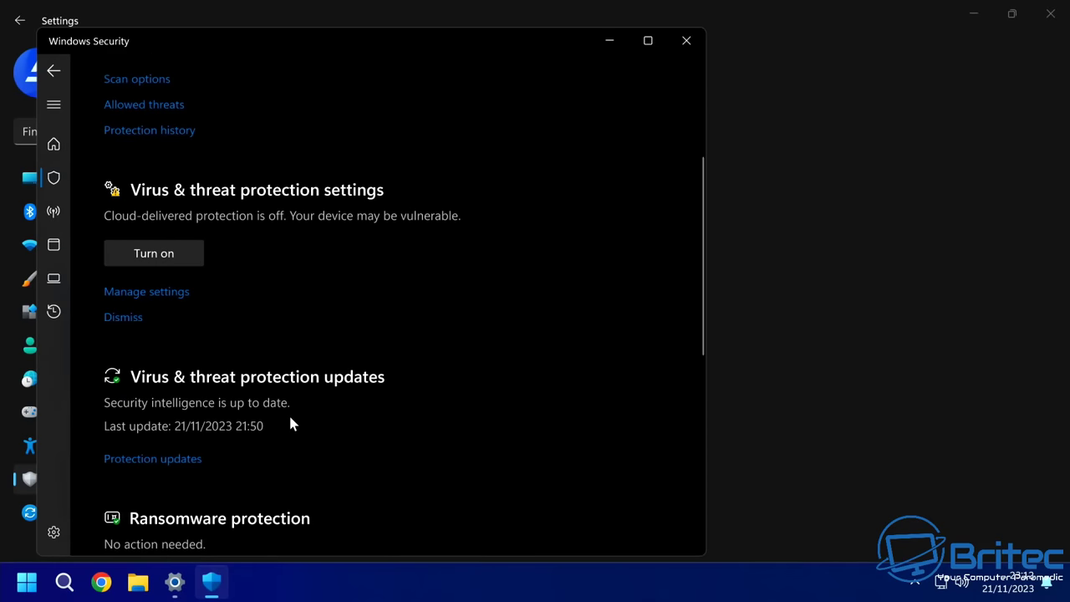
scroll(290, 424, down, 5)
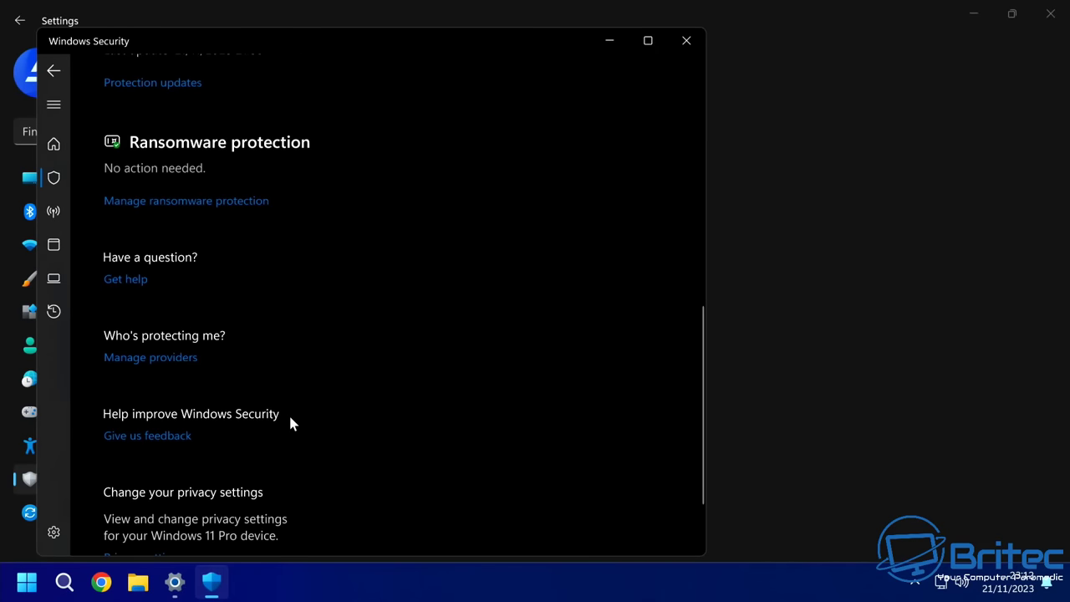
scroll(291, 424, down, 2)
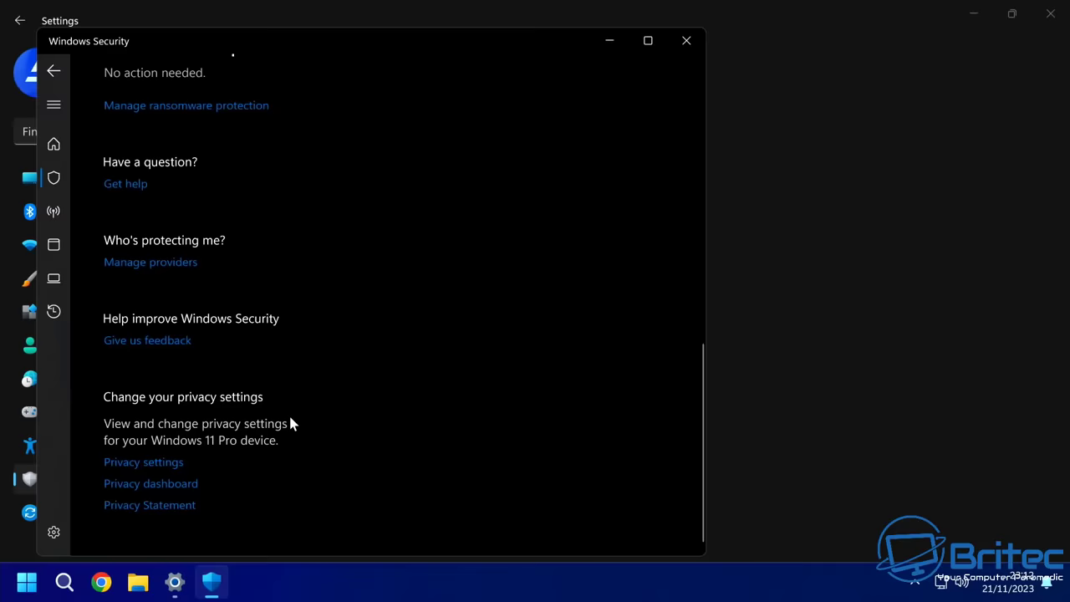
scroll(289, 423, up, 5)
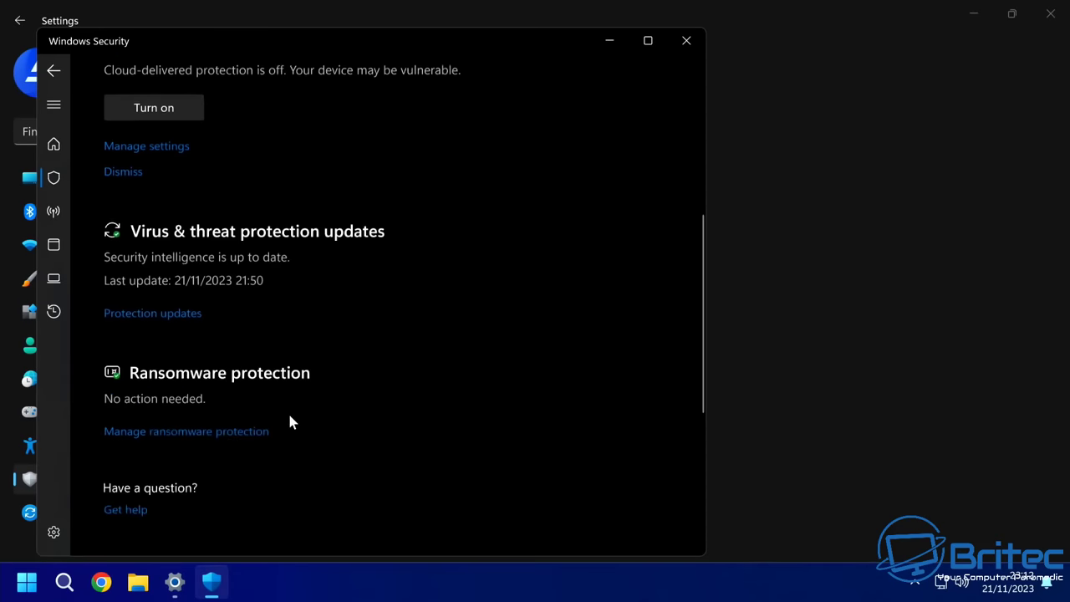
Review the App & browser control page down to its privacy links, and close Windows Security and Settings
click(49, 252)
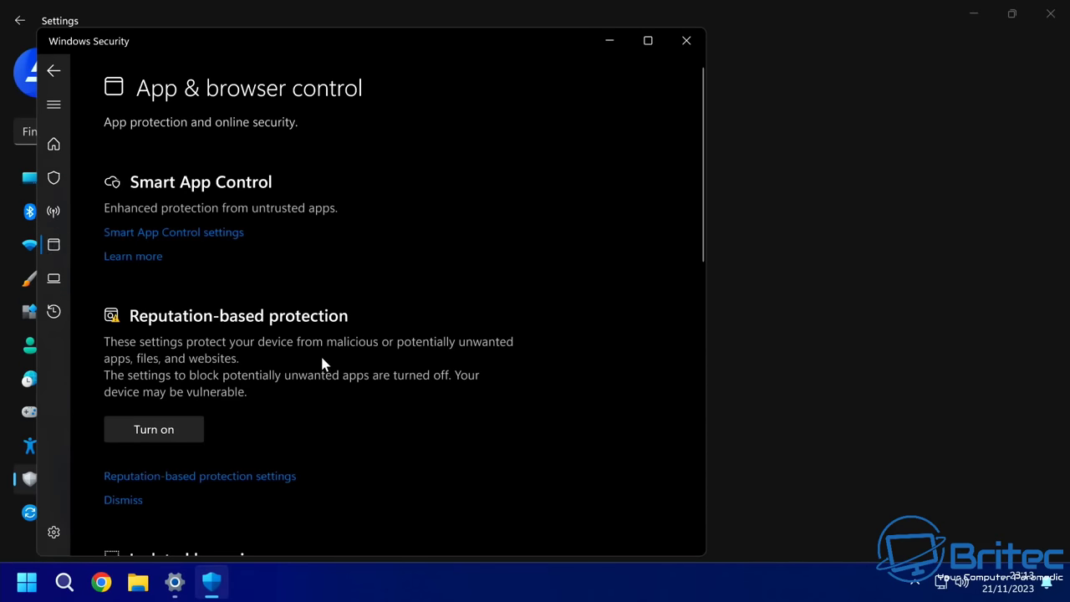
scroll(322, 365, down, 3)
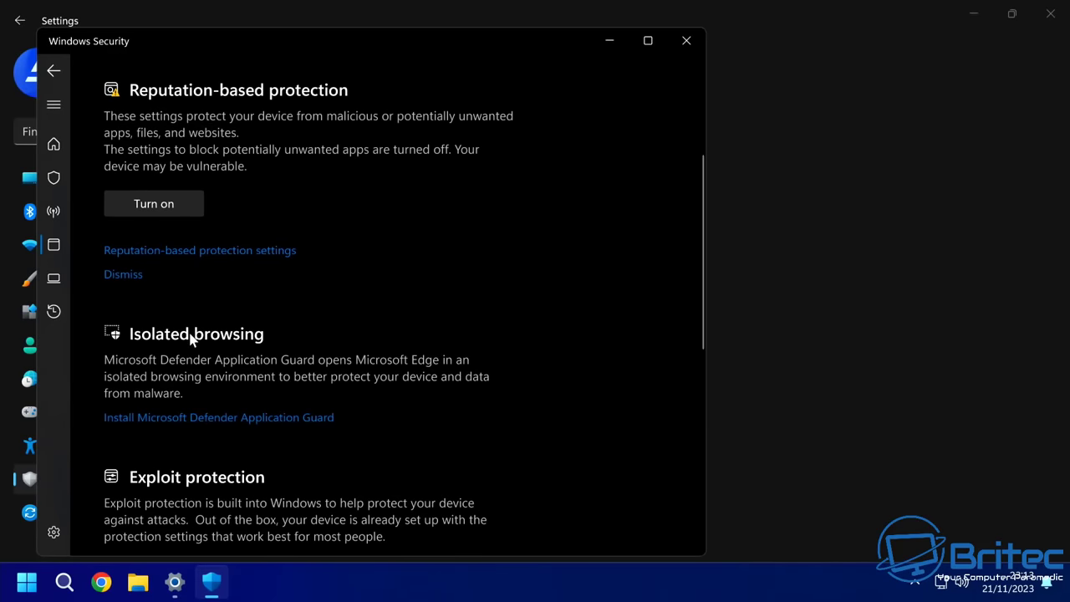
scroll(202, 351, down, 2)
scroll(200, 334, down, 3)
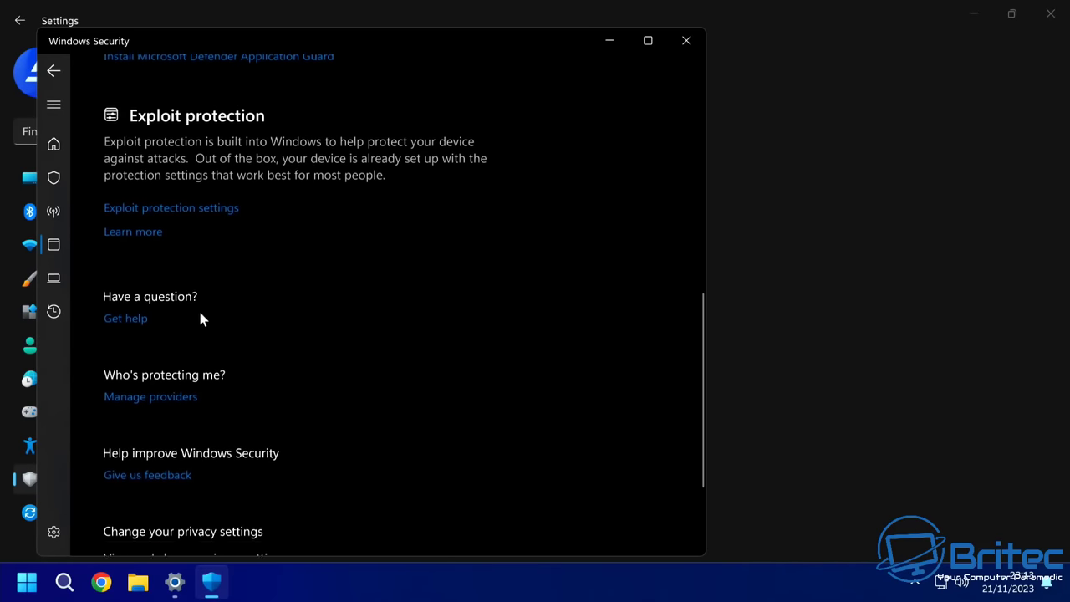
scroll(289, 303, down, 2)
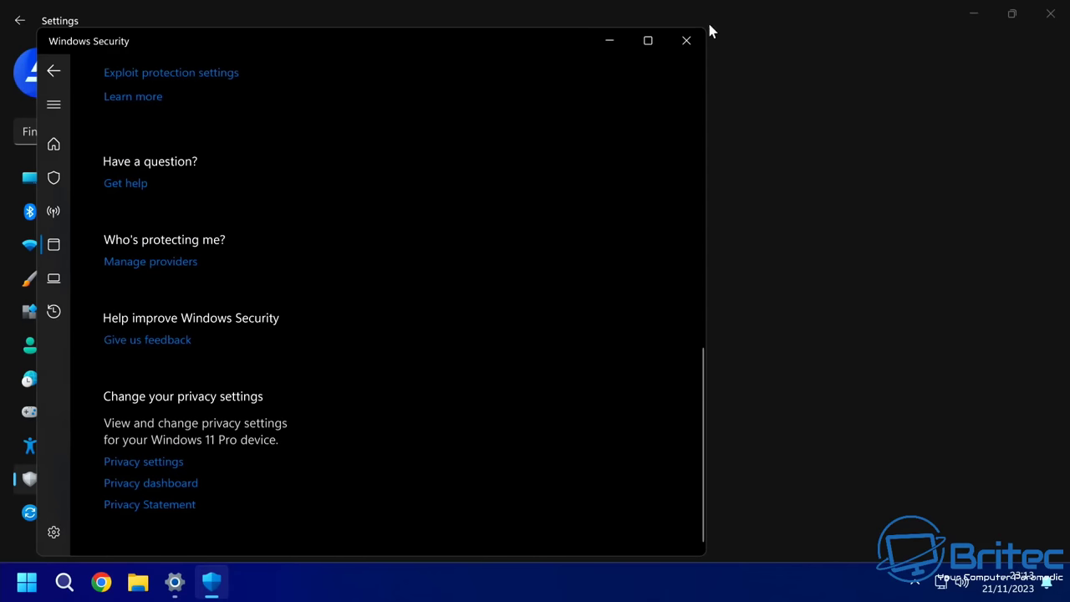
click(687, 40)
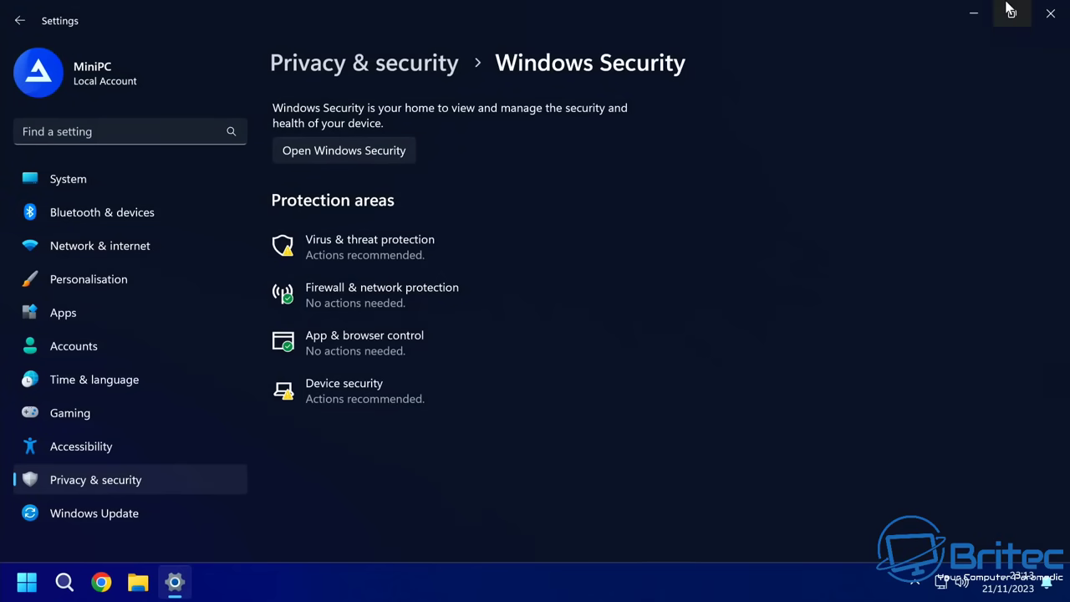
click(1066, 6)
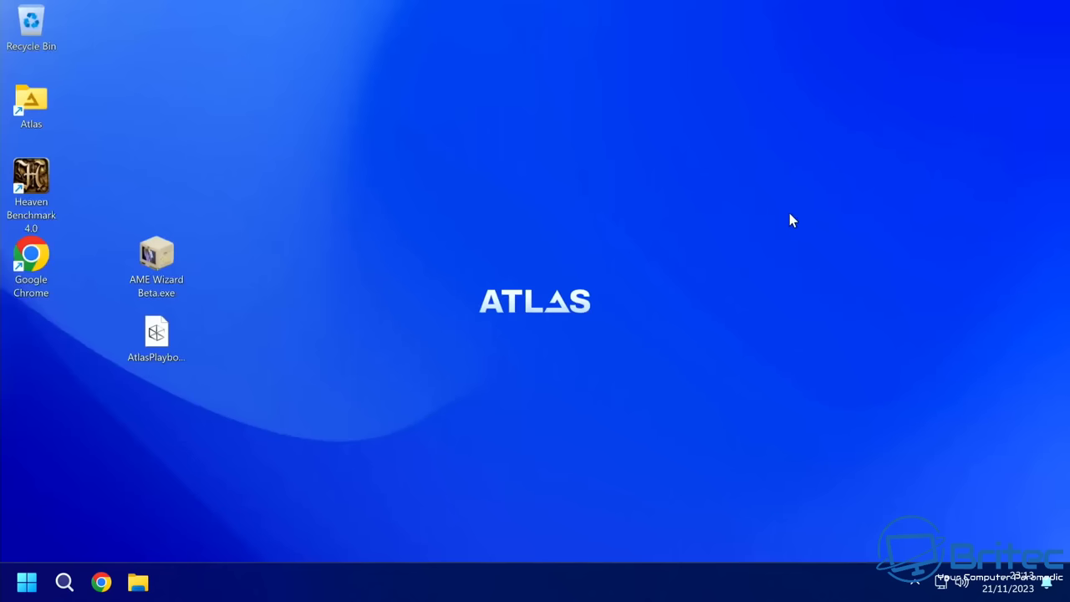